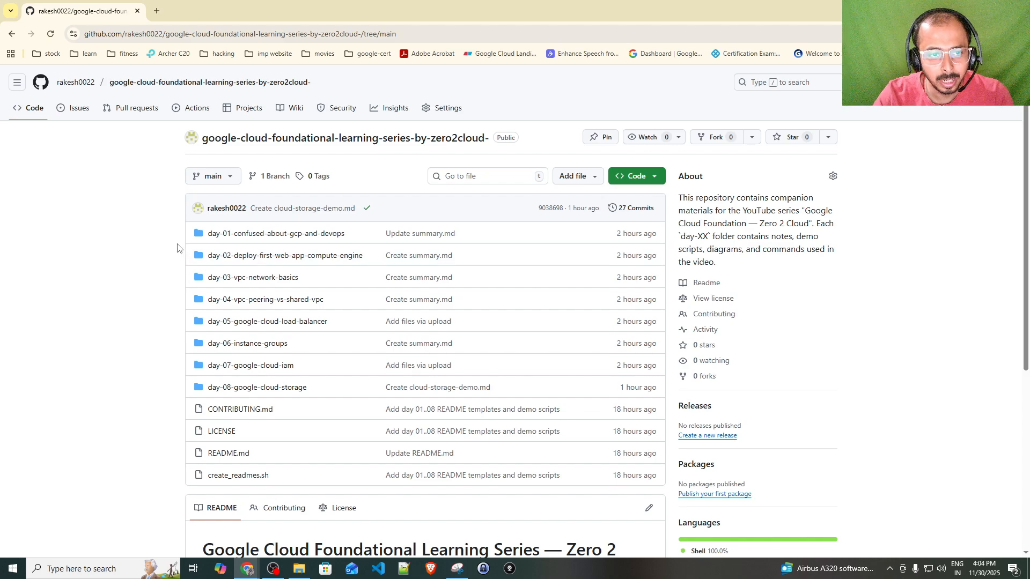
# - Browse the day-01-confused-about-gcp-and-devops folder, return to the repository root and open the day-08-google-cloud-storage folder
pyautogui.click(232, 237)
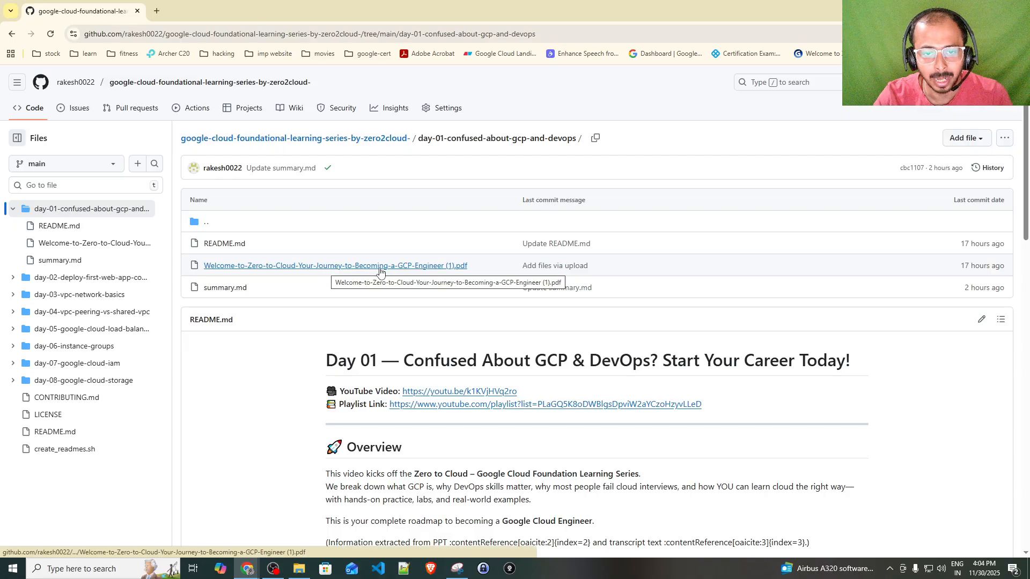
pyautogui.click(12, 34)
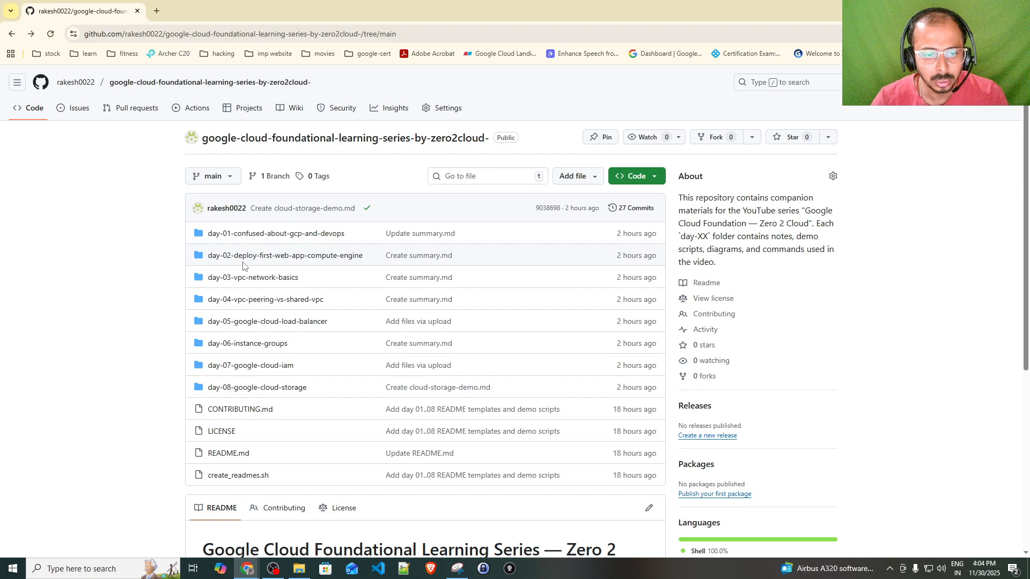
pyautogui.click(248, 382)
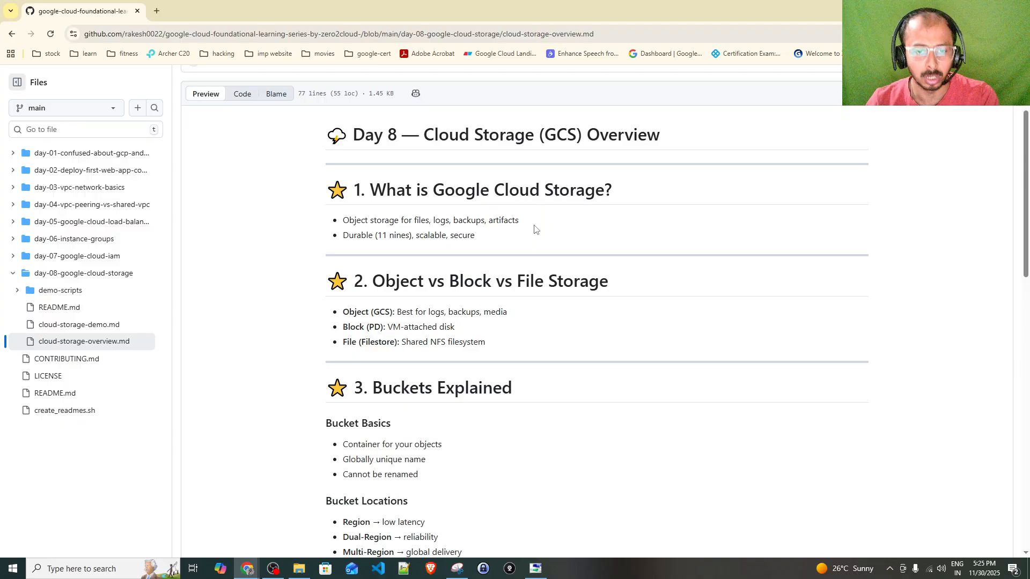
# - Read cloud-storage-overview.md from the definition of Google Cloud Storage through the storage type comparison and the Buckets Explained section
pyautogui.scroll(-1, 547, 253)
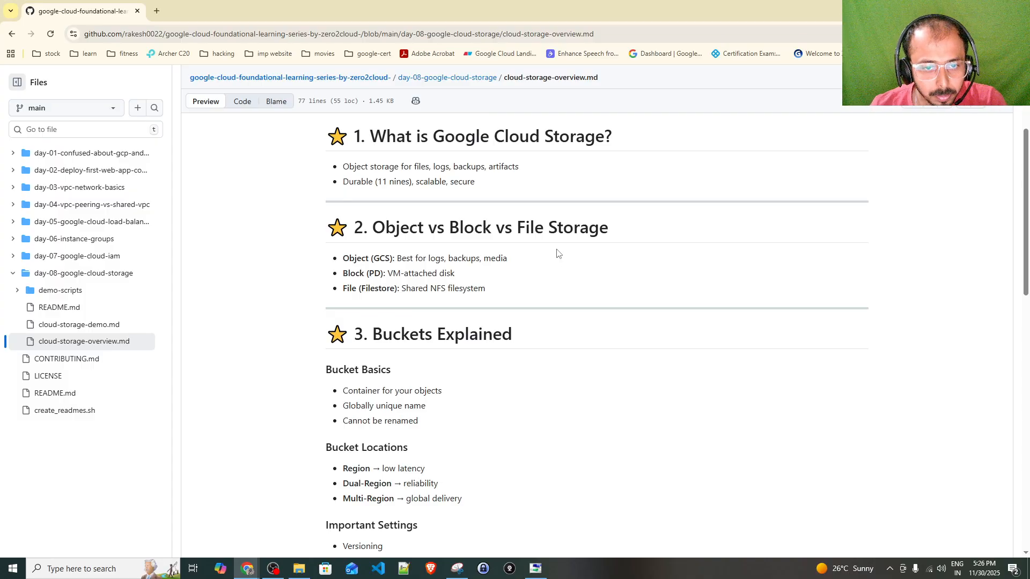
pyautogui.scroll(-2, 558, 273)
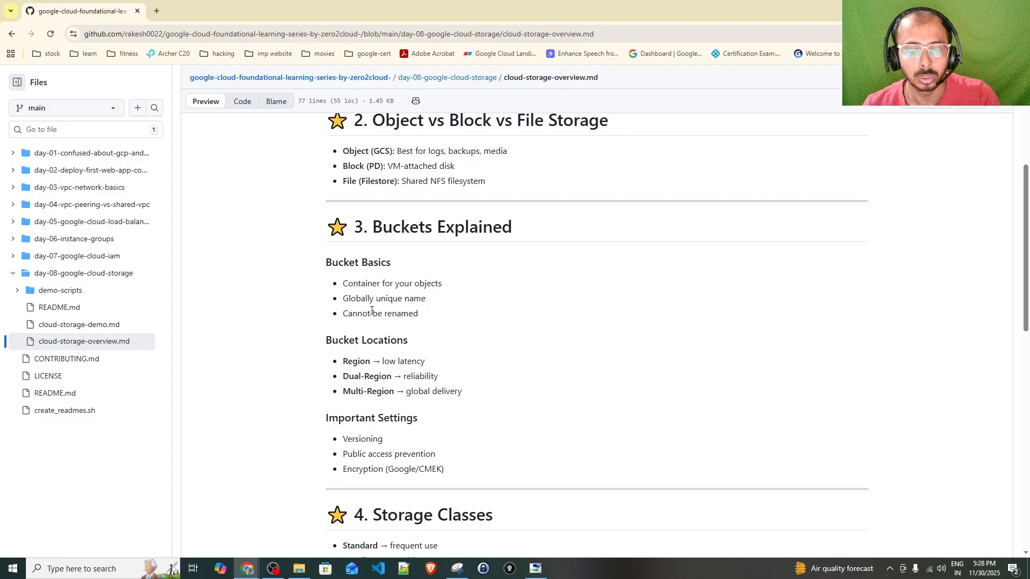
pyautogui.scroll(-1, 372, 311)
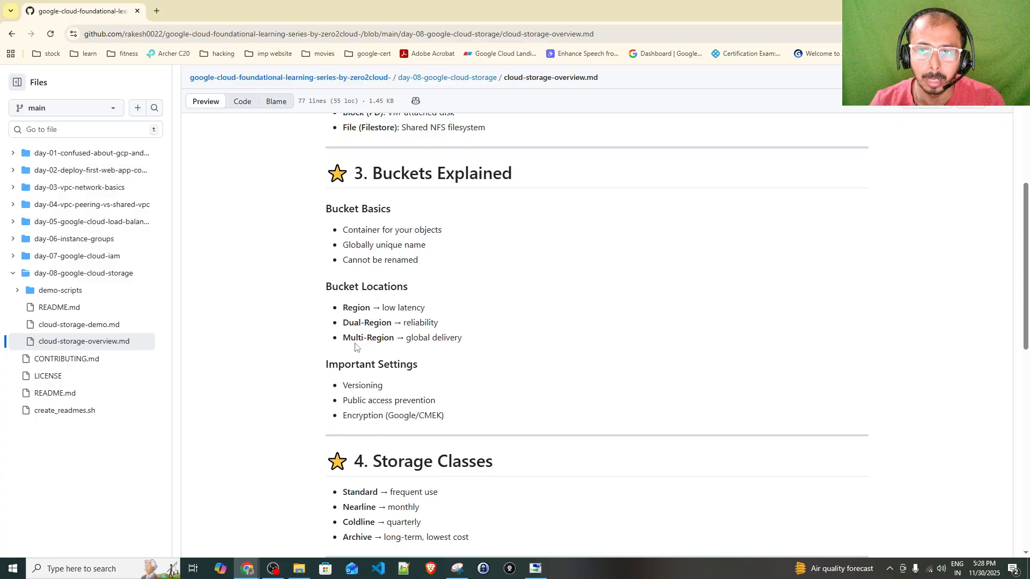
pyautogui.scroll(-1, 372, 346)
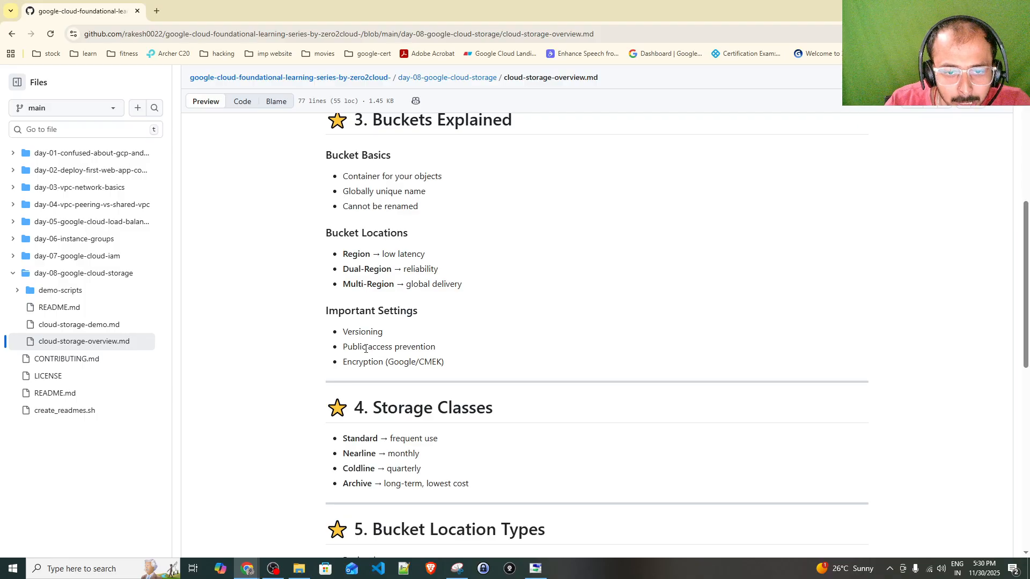
# - Highlight the public access prevention and encryption entries under the bucket's Important Settings
pyautogui.moveTo(358, 348); pyautogui.dragTo(479, 347)
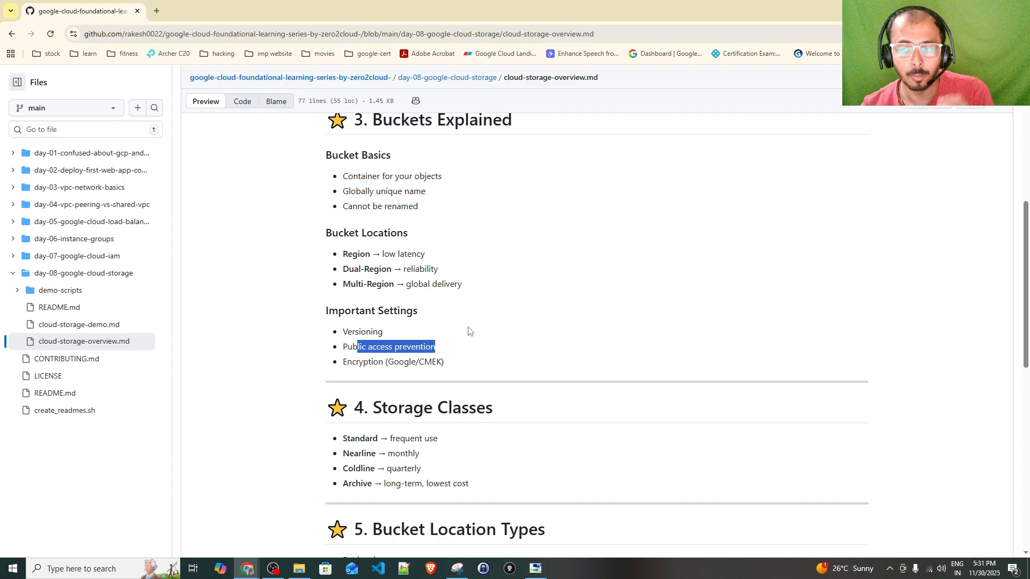
pyautogui.doubleClick(357, 347)
pyautogui.click(377, 341)
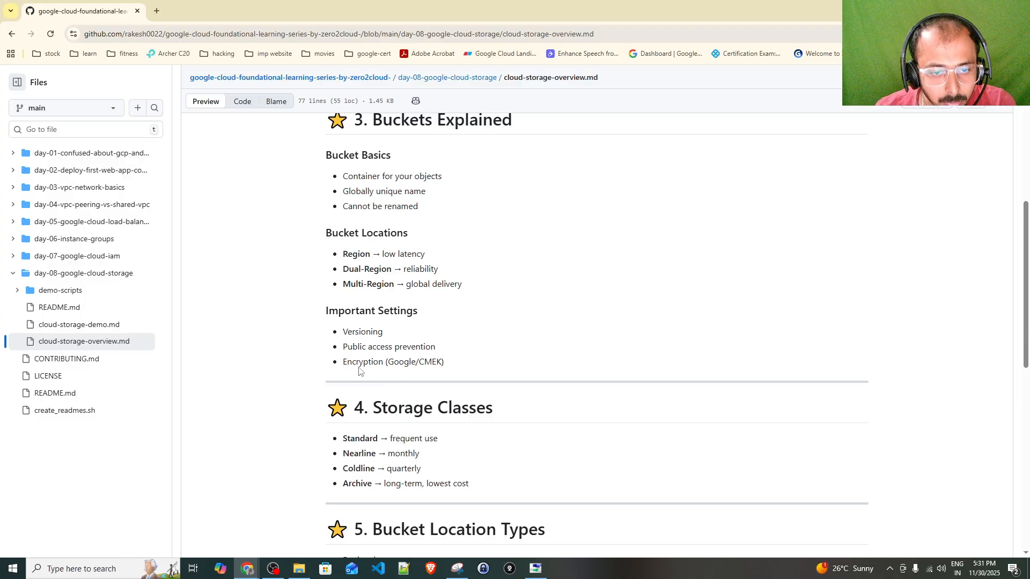
pyautogui.moveTo(344, 363); pyautogui.dragTo(402, 362)
pyautogui.click(434, 363)
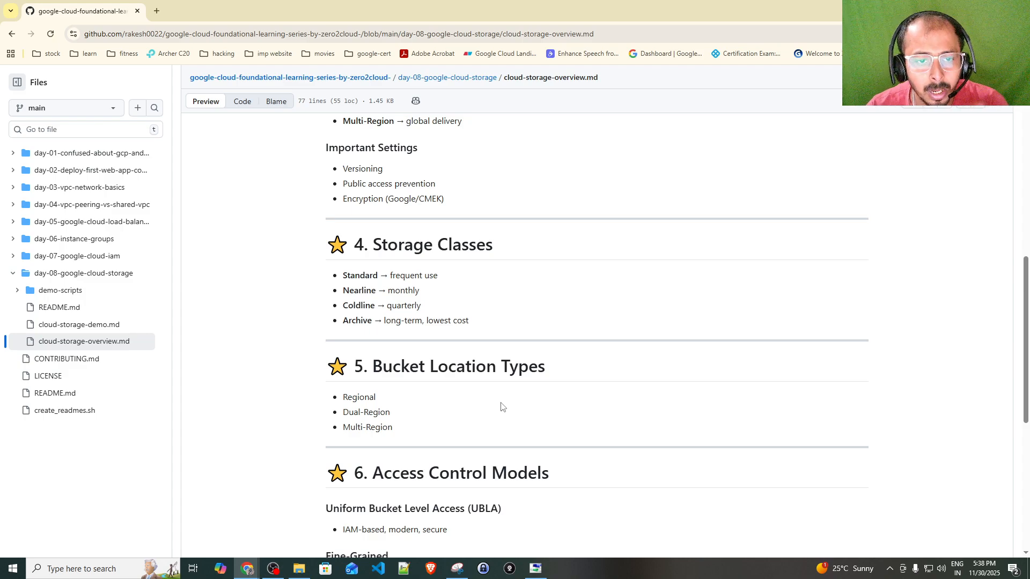
# - Highlight the Nearline and Coldline entries in the overview's Storage Classes list and review Archive
pyautogui.doubleClick(362, 292)
pyautogui.doubleClick(361, 306)
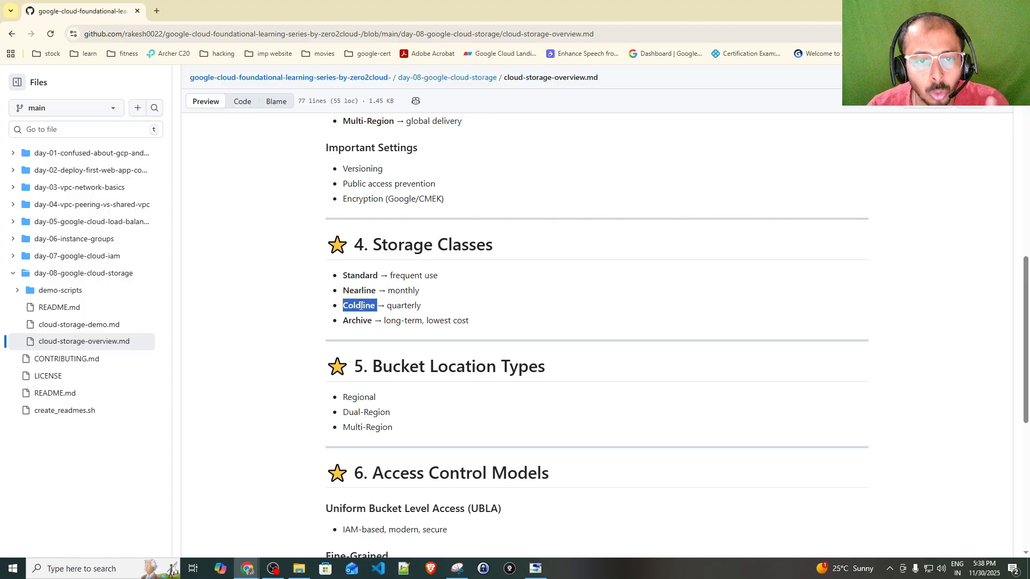
pyautogui.click(358, 322)
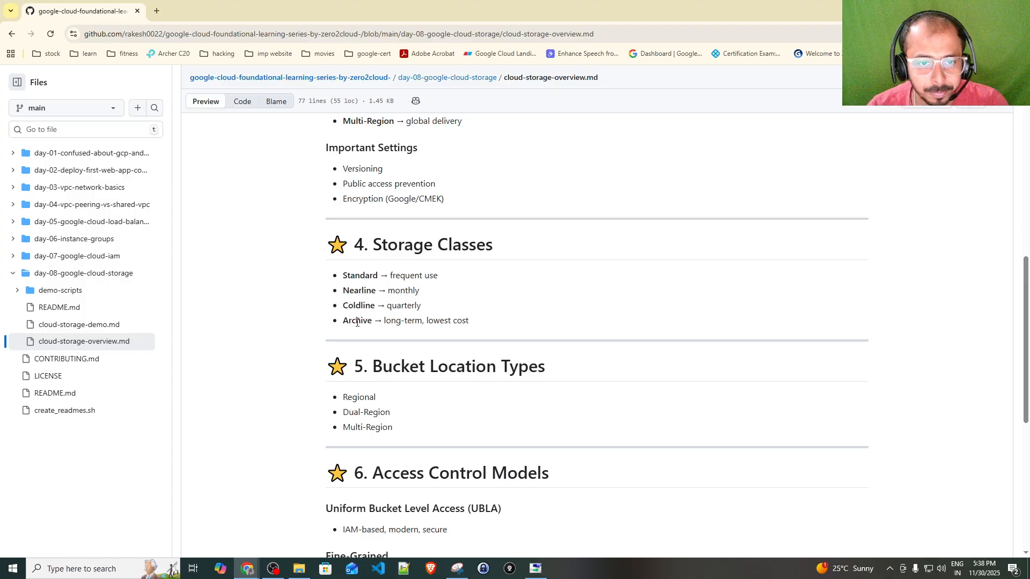
# - Open the day-08 README.md and find its Storage Classes table
pyautogui.click(70, 314)
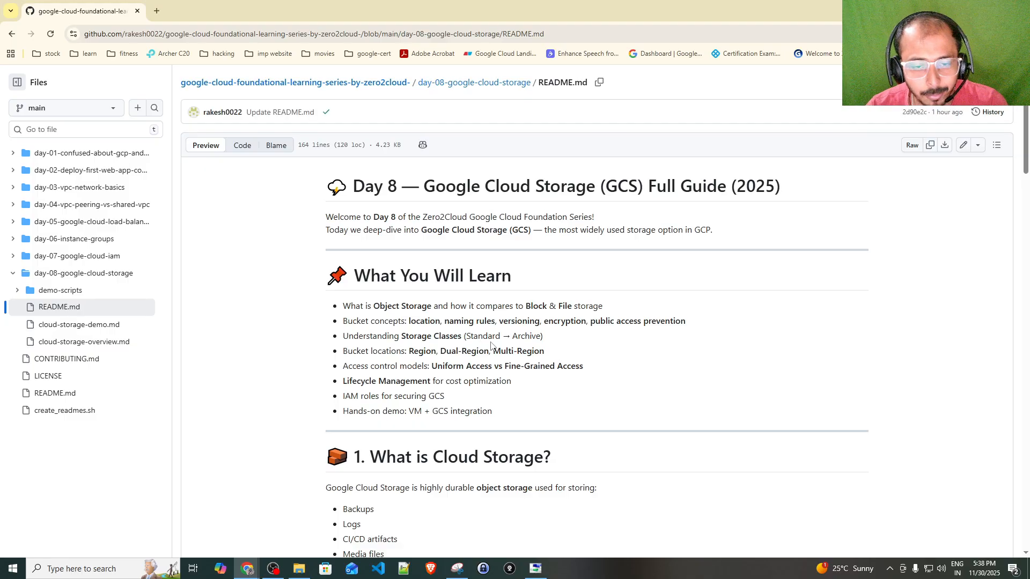
pyautogui.scroll(-4, 468, 349)
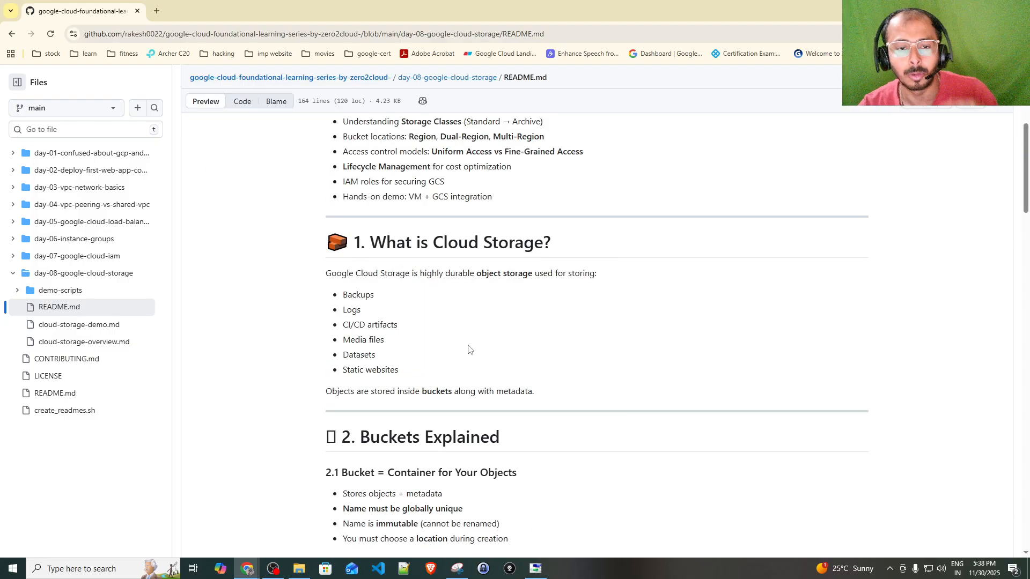
pyautogui.scroll(-15, 468, 348)
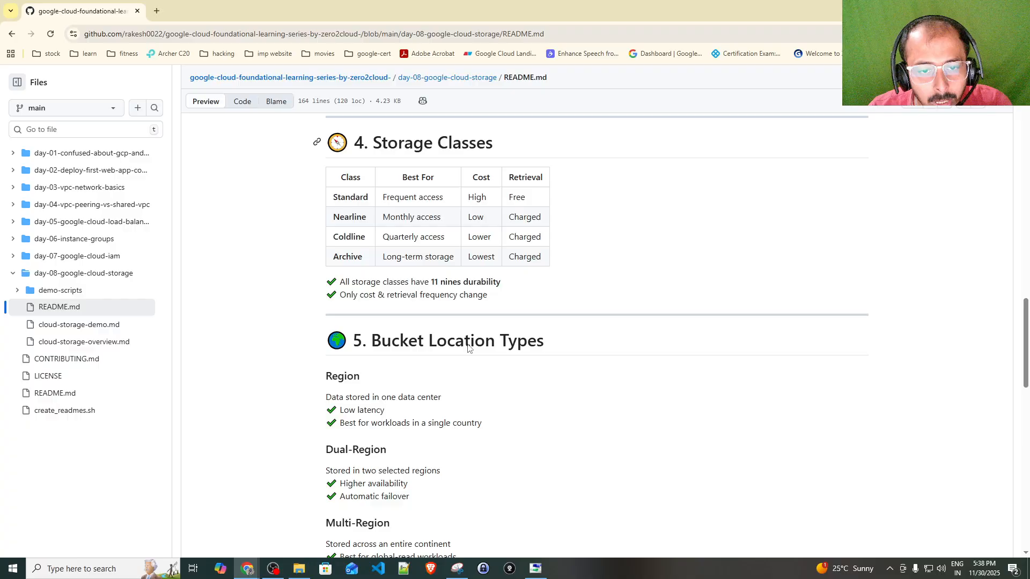
pyautogui.scroll(2, 468, 349)
# - Examine the Standard storage class row, highlighting its name and its best-for use and checking its cost
pyautogui.doubleClick(339, 304)
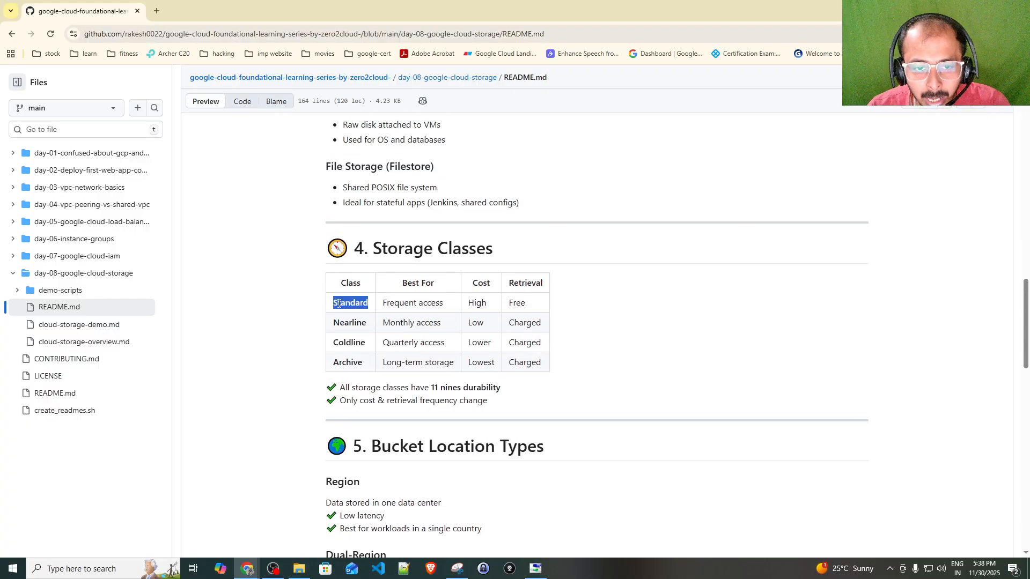
pyautogui.doubleClick(417, 286)
pyautogui.moveTo(389, 303); pyautogui.dragTo(442, 304)
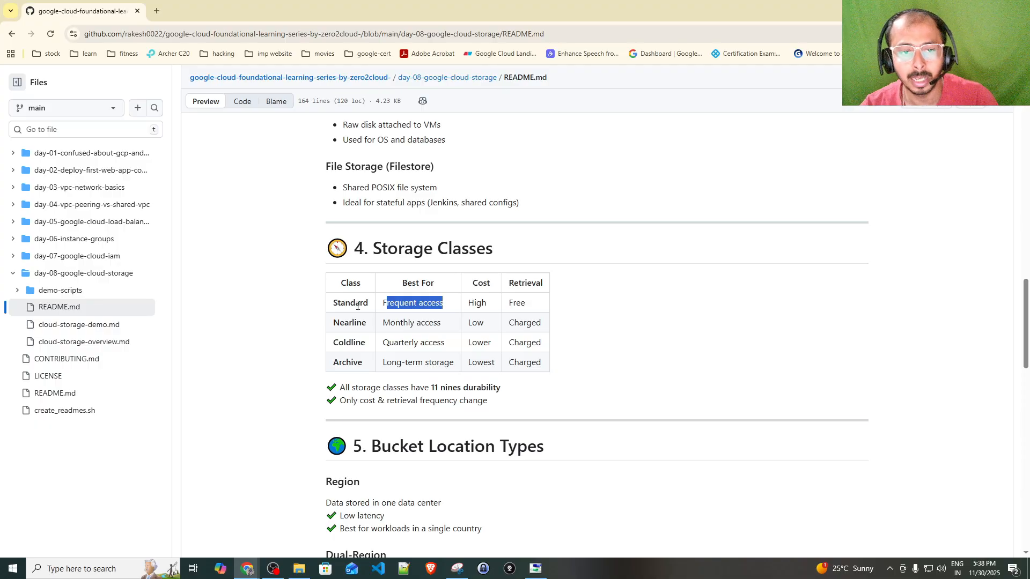
pyautogui.doubleClick(473, 293)
pyautogui.click(474, 301)
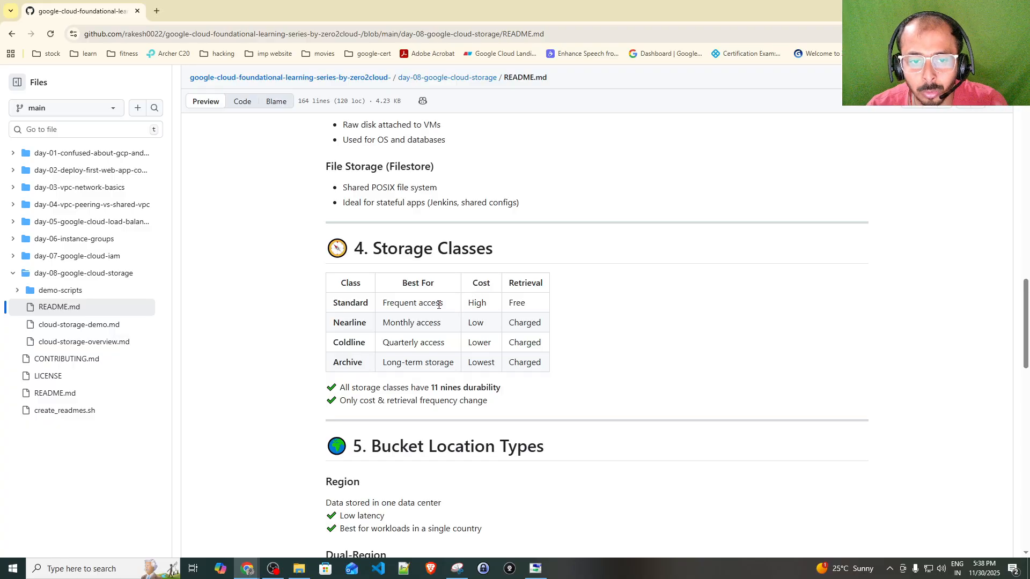
pyautogui.doubleClick(351, 301)
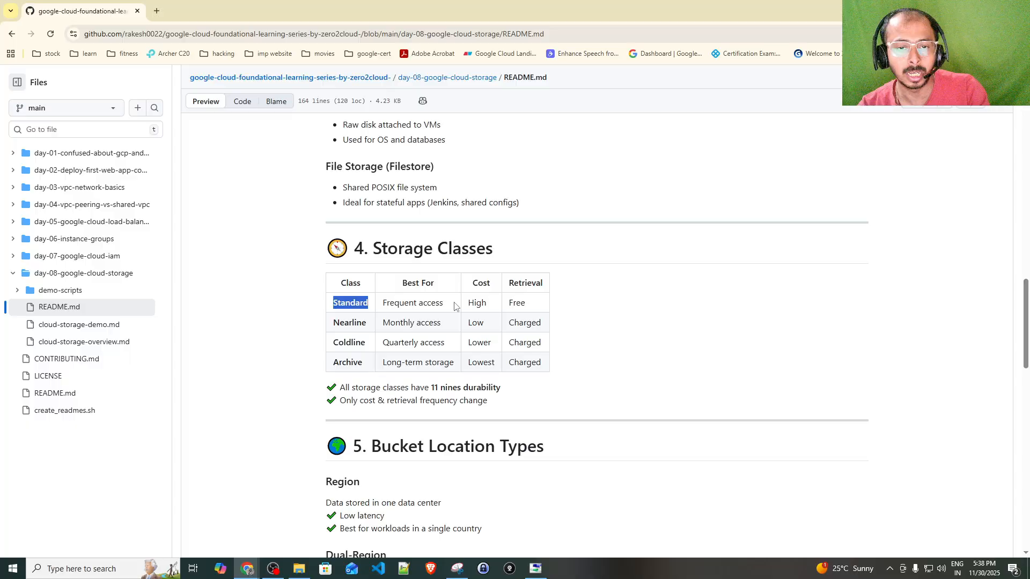
# - Examine the Nearline storage class row, highlighting its name and its best-for use and checking its cost
pyautogui.click(349, 324)
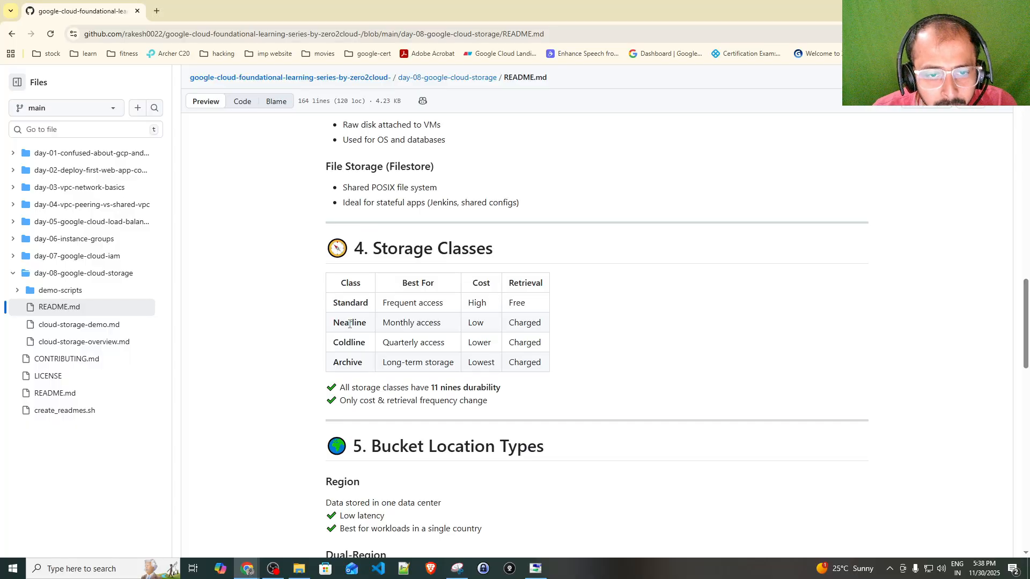
pyautogui.doubleClick(349, 324)
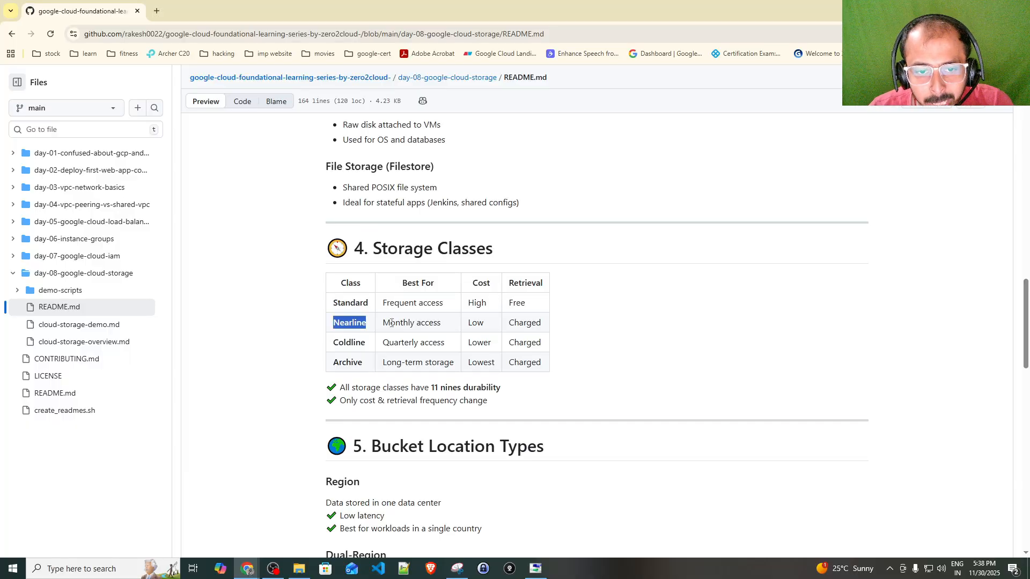
pyautogui.moveTo(381, 323); pyautogui.dragTo(447, 328)
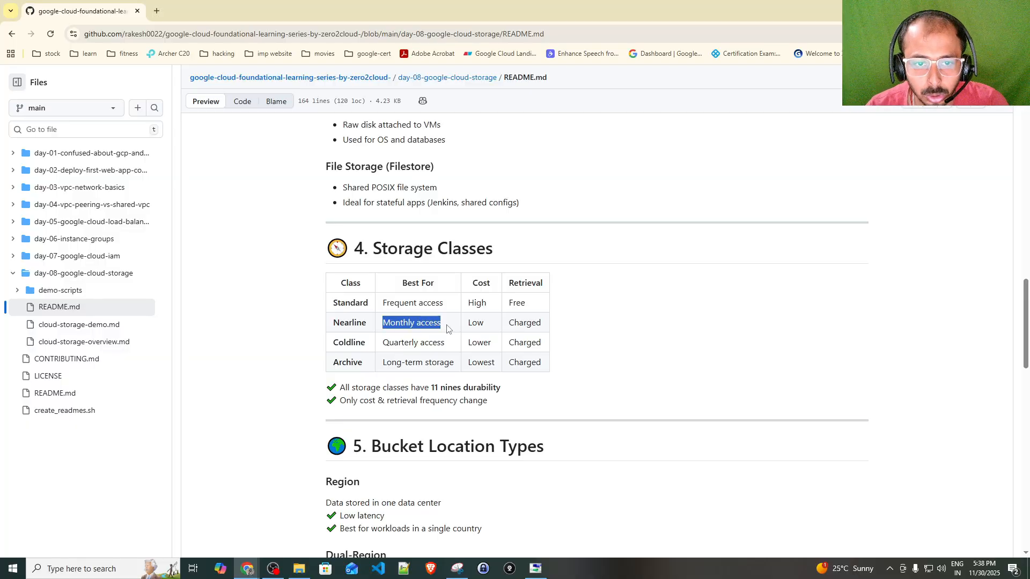
pyautogui.doubleClick(352, 323)
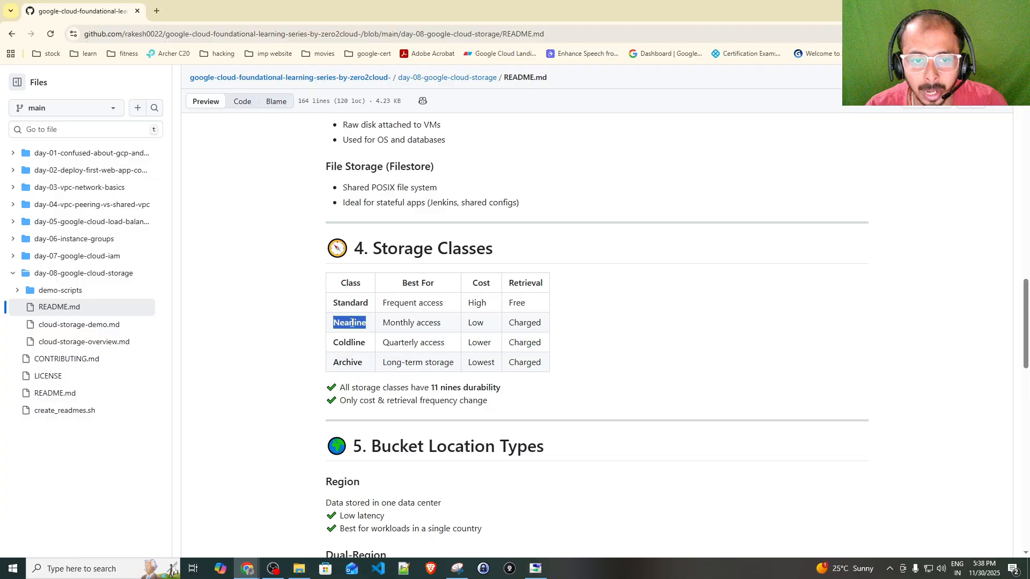
pyautogui.click(479, 324)
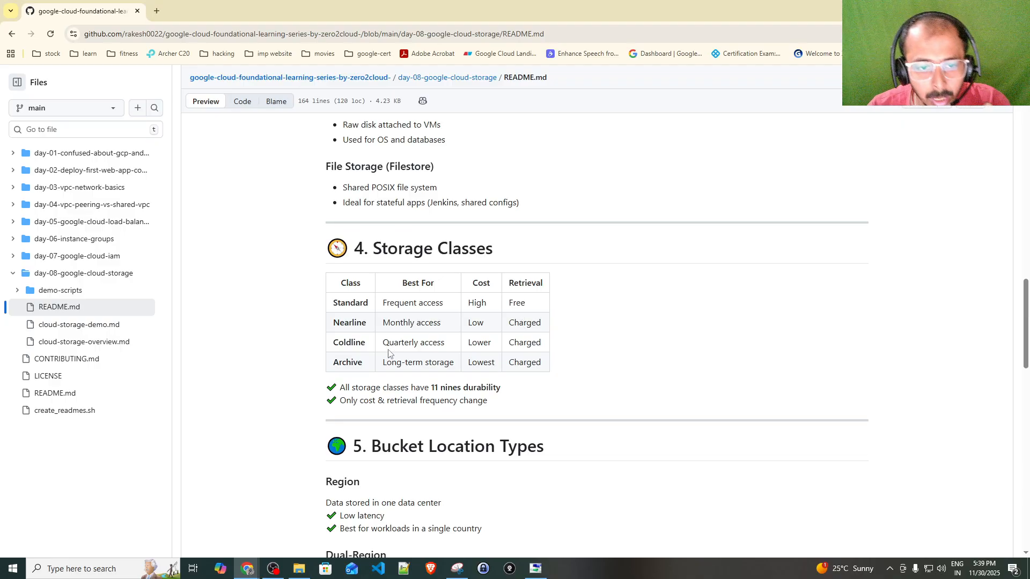
# - Examine the Coldline row's cost, then compare the retrieval terms of Nearline and Archive in the storage class table
pyautogui.doubleClick(356, 344)
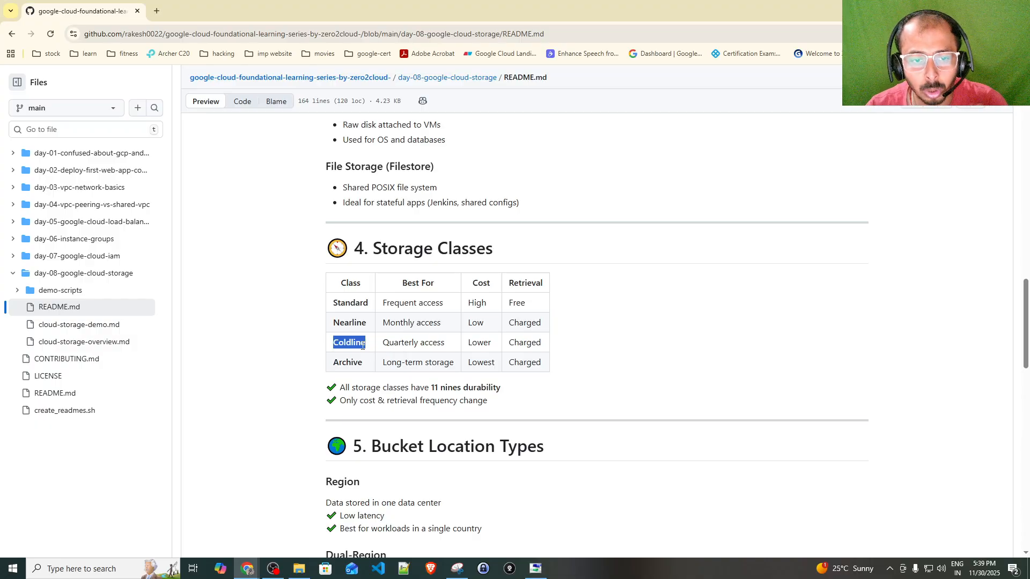
pyautogui.click(474, 347)
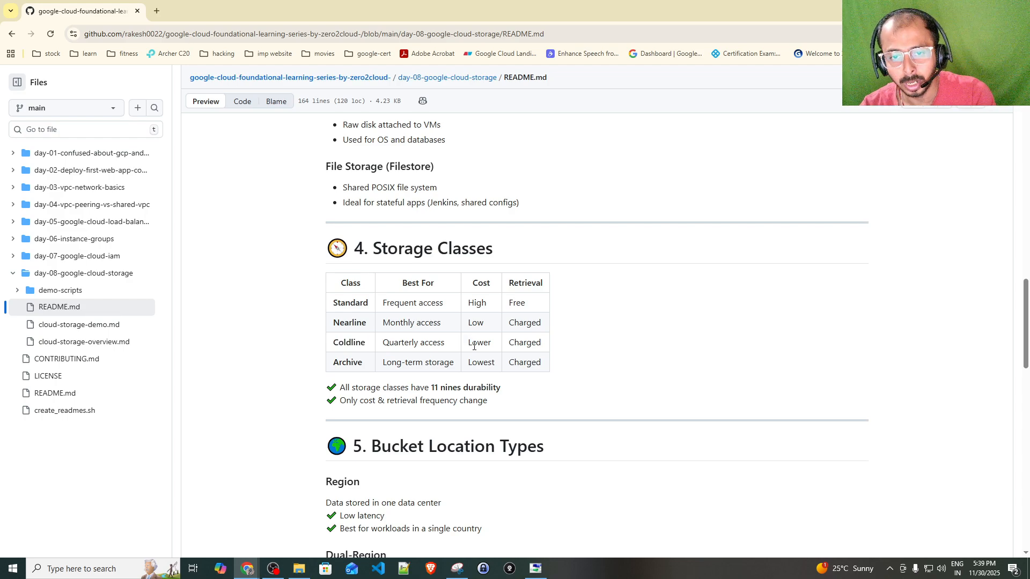
pyautogui.doubleClick(475, 347)
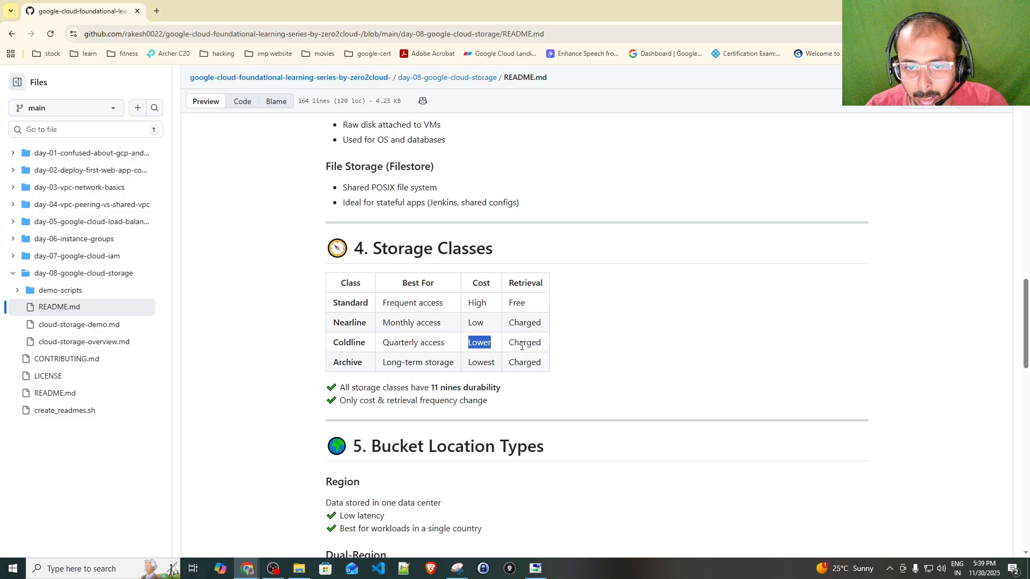
pyautogui.click(518, 329)
pyautogui.doubleClick(519, 330)
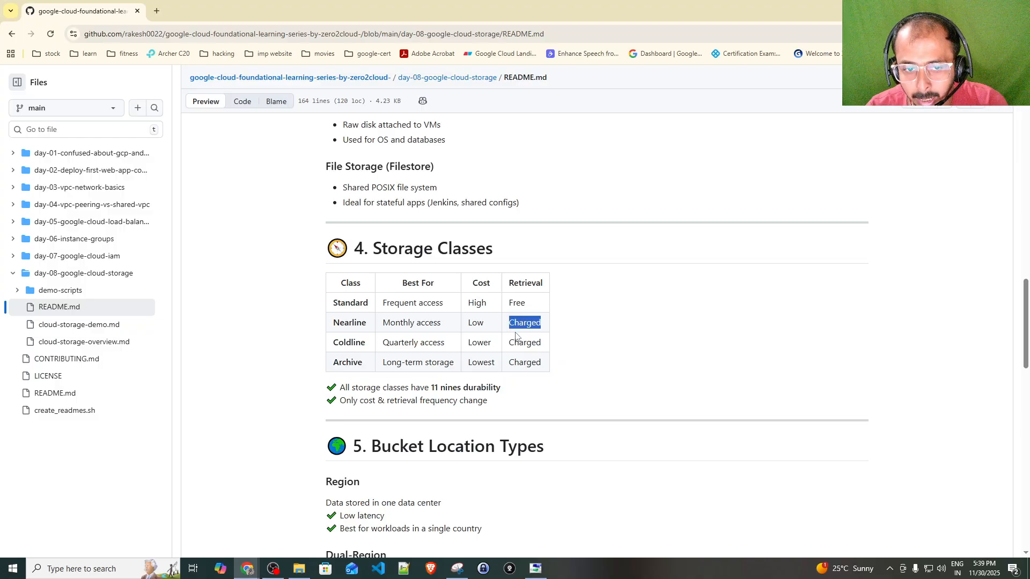
pyautogui.doubleClick(518, 363)
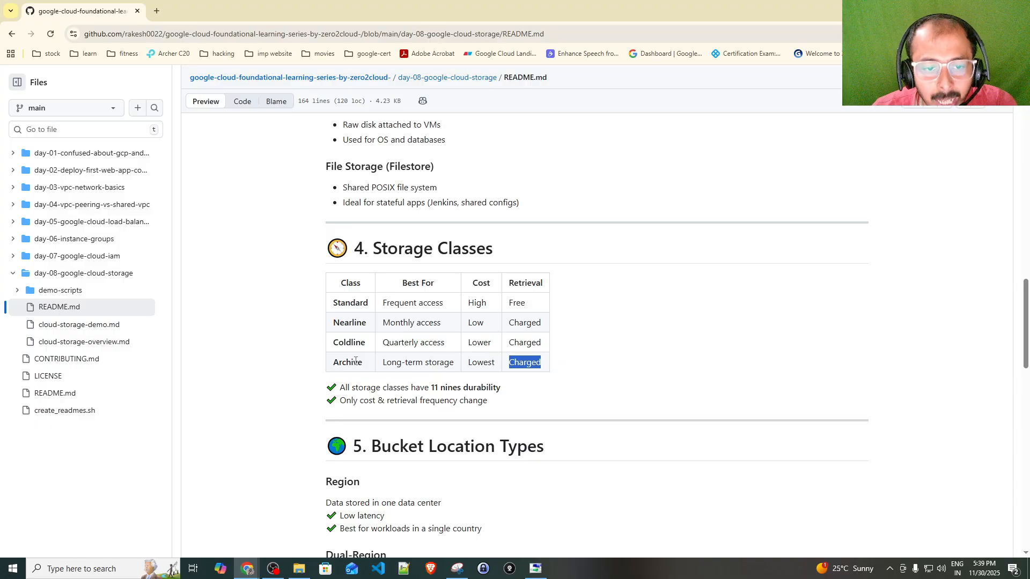
pyautogui.doubleClick(385, 363)
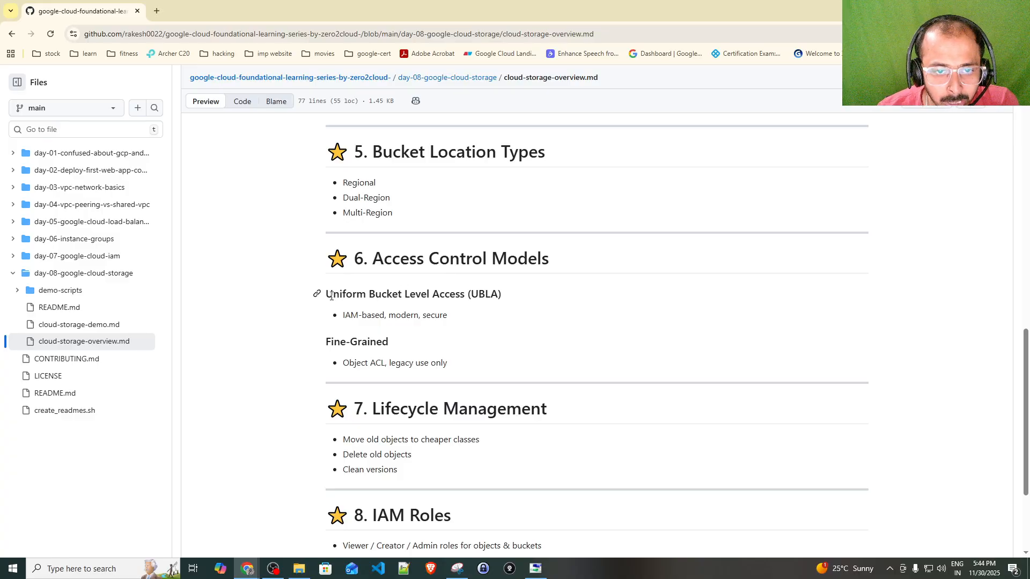
# - Highlight the Uniform Bucket Level Access and Fine-Grained headings under Access Control Models in cloud-storage-overview.md
pyautogui.moveTo(334, 294); pyautogui.dragTo(420, 294)
pyautogui.click(420, 295)
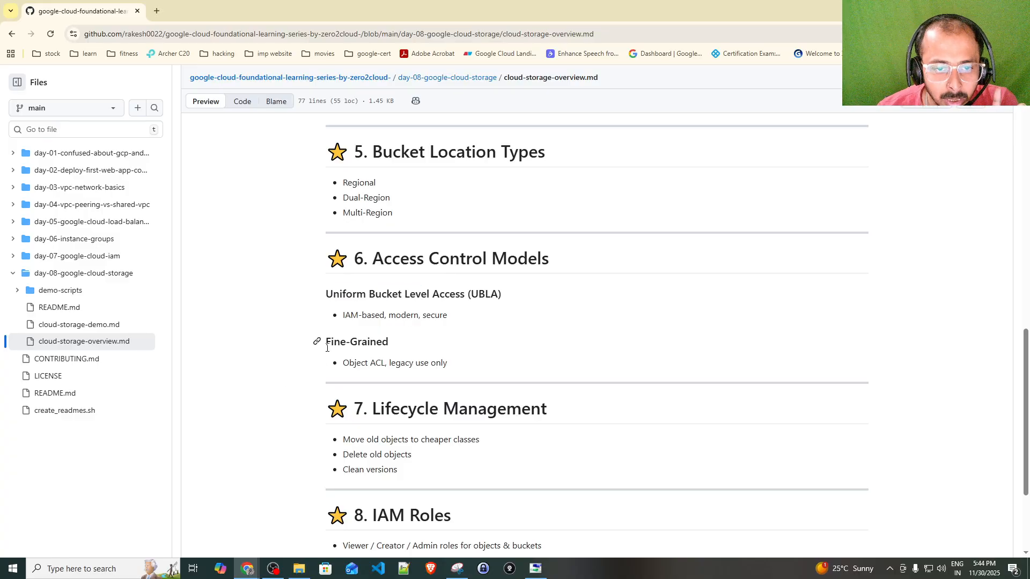
pyautogui.moveTo(352, 343); pyautogui.dragTo(383, 343)
pyautogui.click(384, 343)
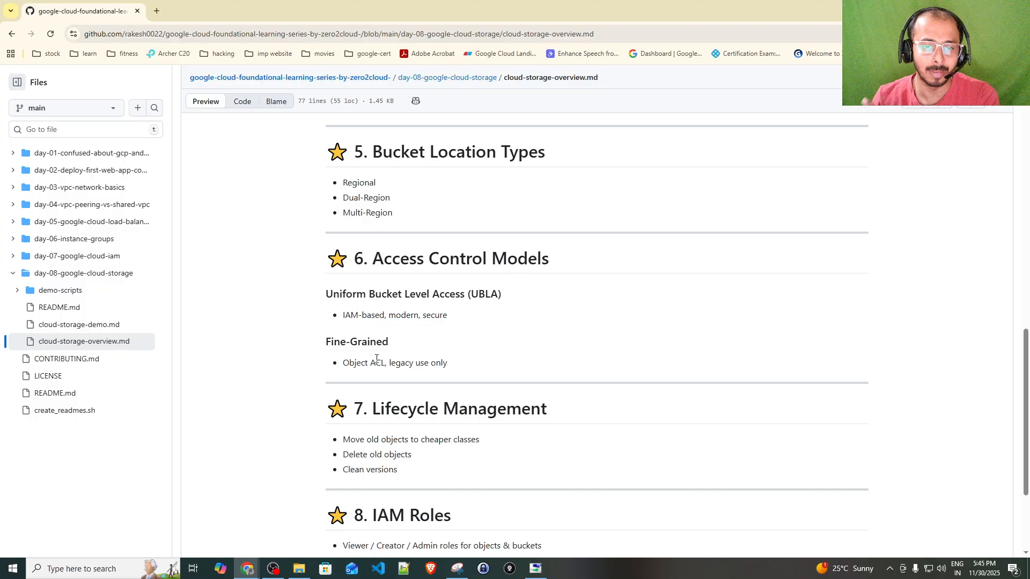
# - Read the overview's lifecycle management, IAM roles and demo sections, and return to the Storage Classes list
pyautogui.scroll(-3, 377, 359)
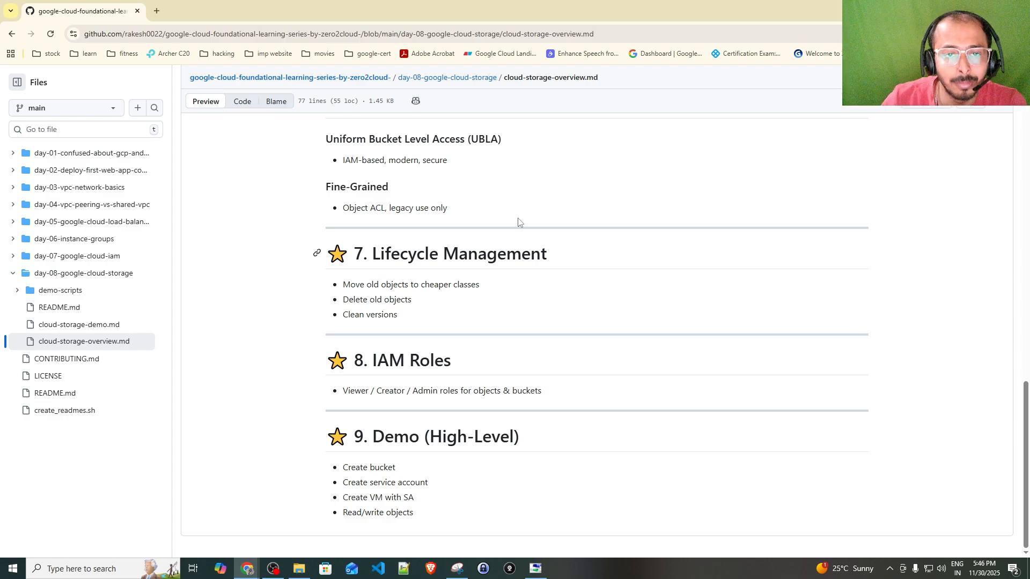
pyautogui.scroll(8, 517, 223)
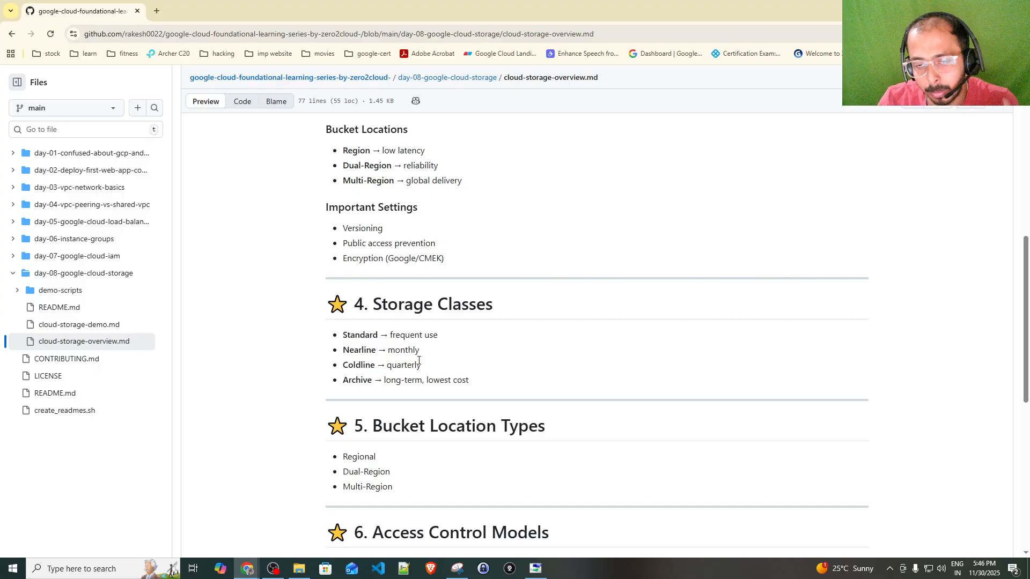
pyautogui.scroll(-2, 419, 360)
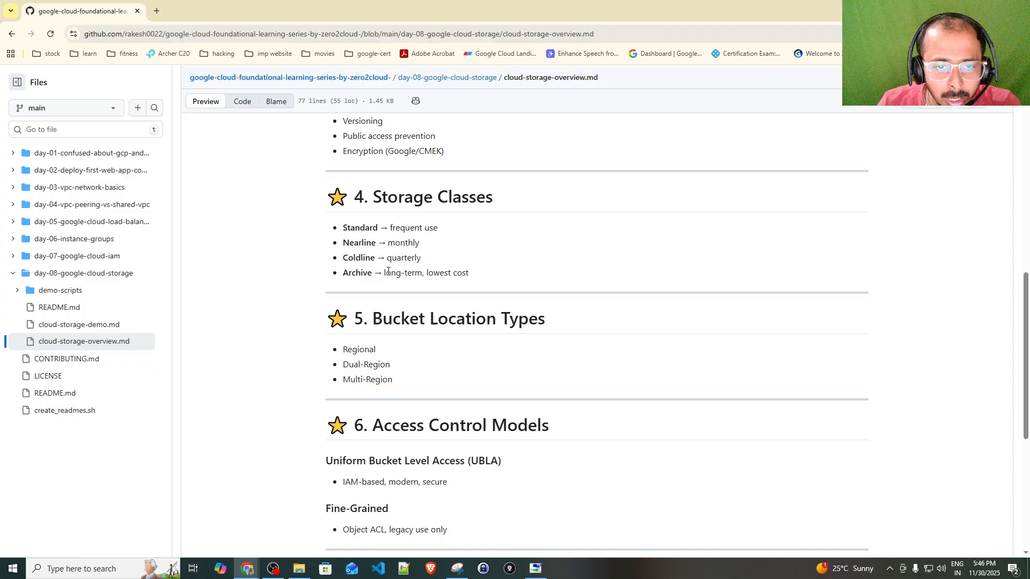
# - Highlight the Clean versions item under Lifecycle Management and the IAM Roles heading in the overview notes
pyautogui.scroll(-5, 387, 271)
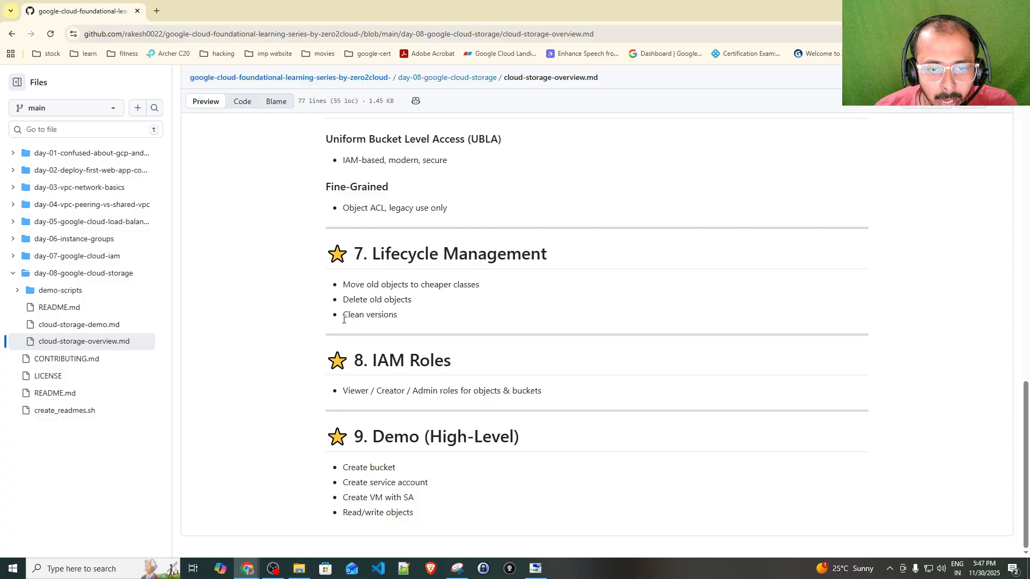
pyautogui.moveTo(343, 319); pyautogui.dragTo(403, 319)
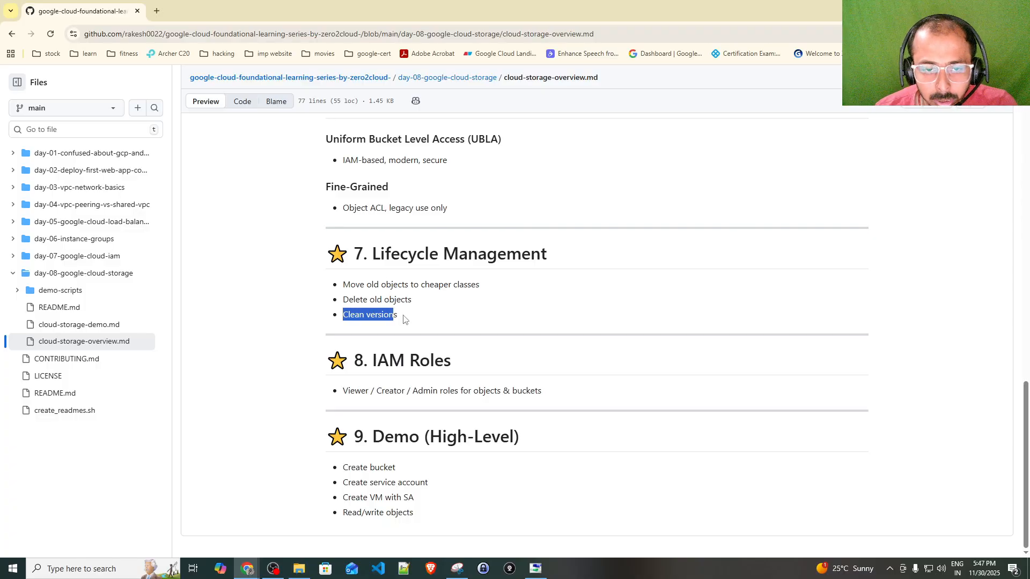
pyautogui.scroll(3, 403, 319)
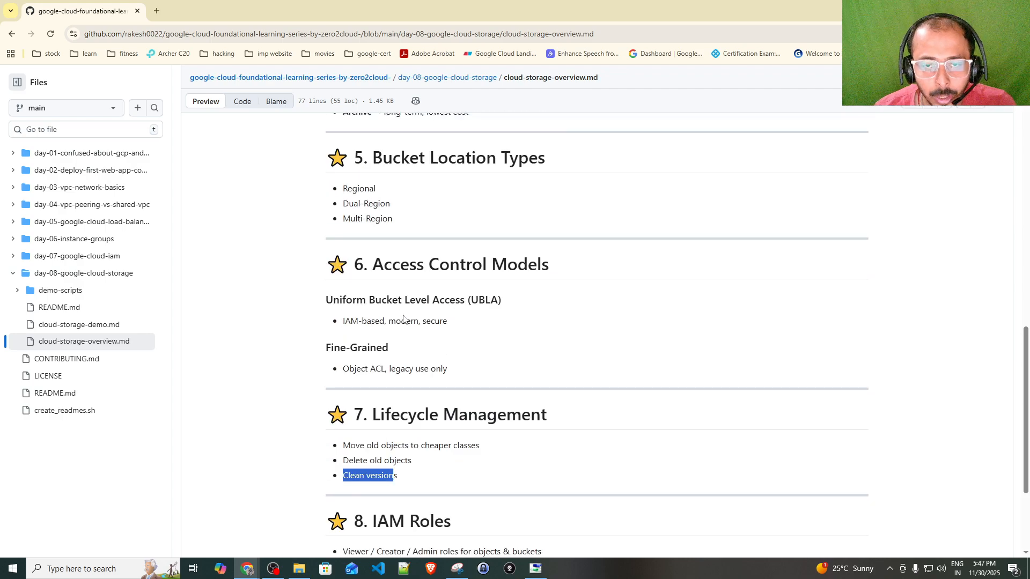
pyautogui.scroll(-3, 403, 319)
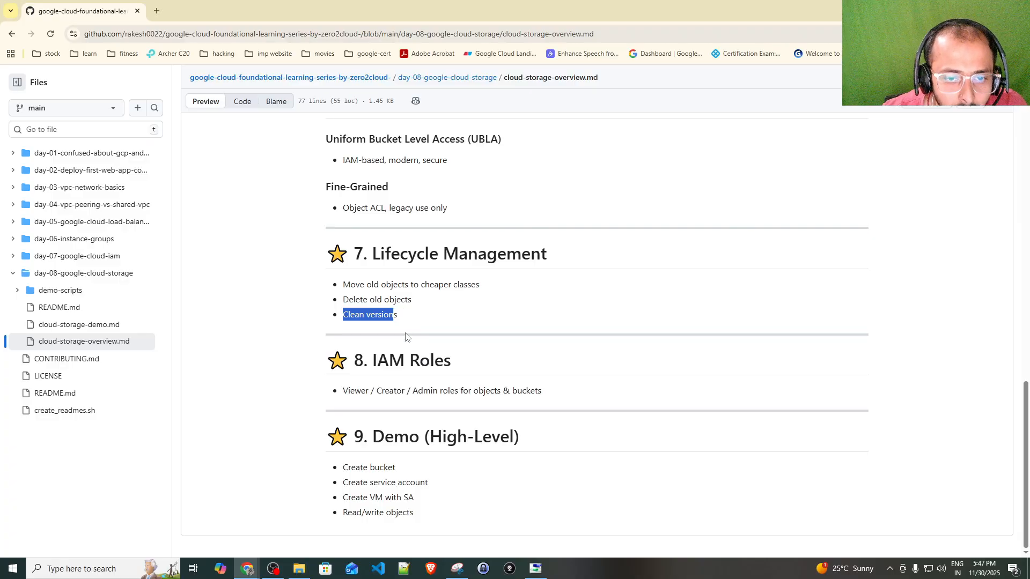
pyautogui.moveTo(371, 361); pyautogui.dragTo(512, 358)
pyautogui.click(512, 357)
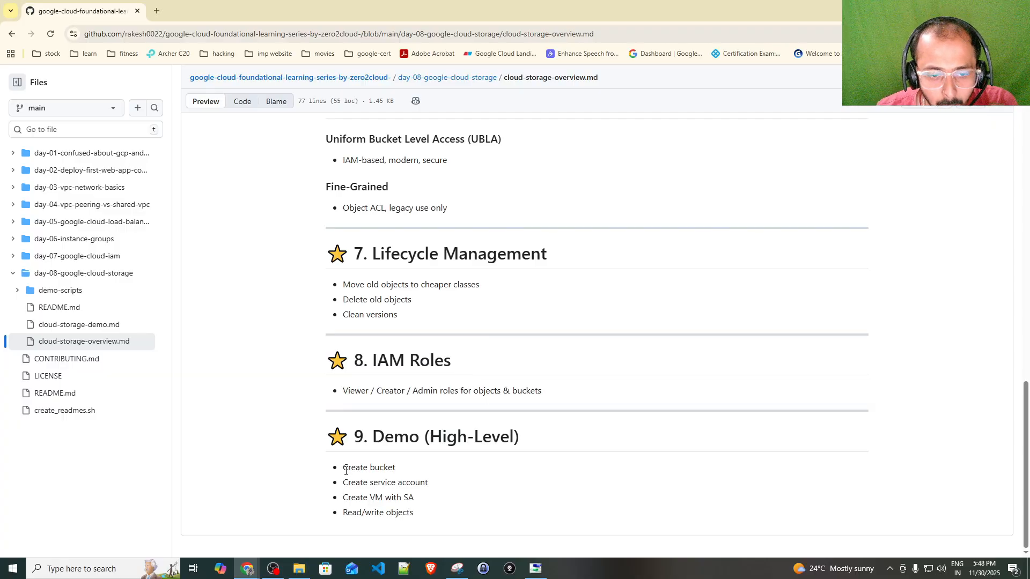
# - Highlight the Create bucket and Create service account items in the overview's Demo section
pyautogui.moveTo(346, 471); pyautogui.dragTo(453, 467)
pyautogui.click(451, 469)
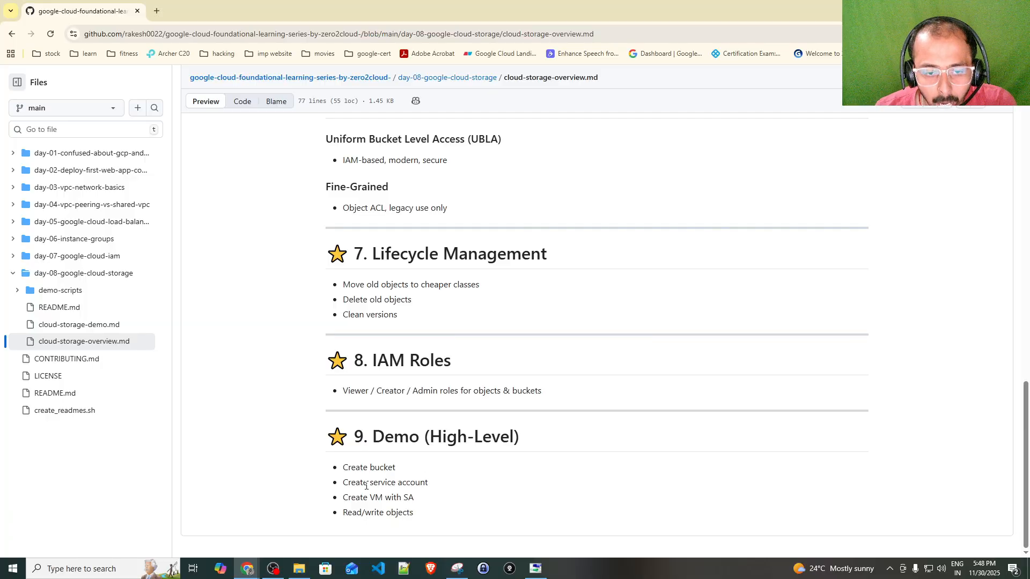
pyautogui.moveTo(343, 485); pyautogui.dragTo(439, 487)
pyautogui.click(440, 490)
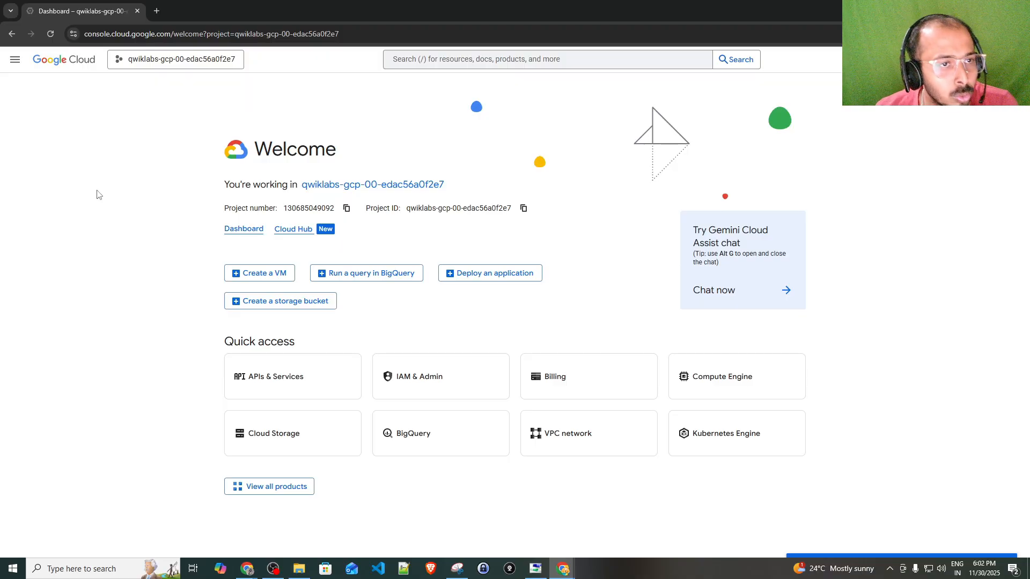
# - In the Google Cloud console, go to the Cloud Storage buckets page and start creating a bucket
pyautogui.click(15, 62)
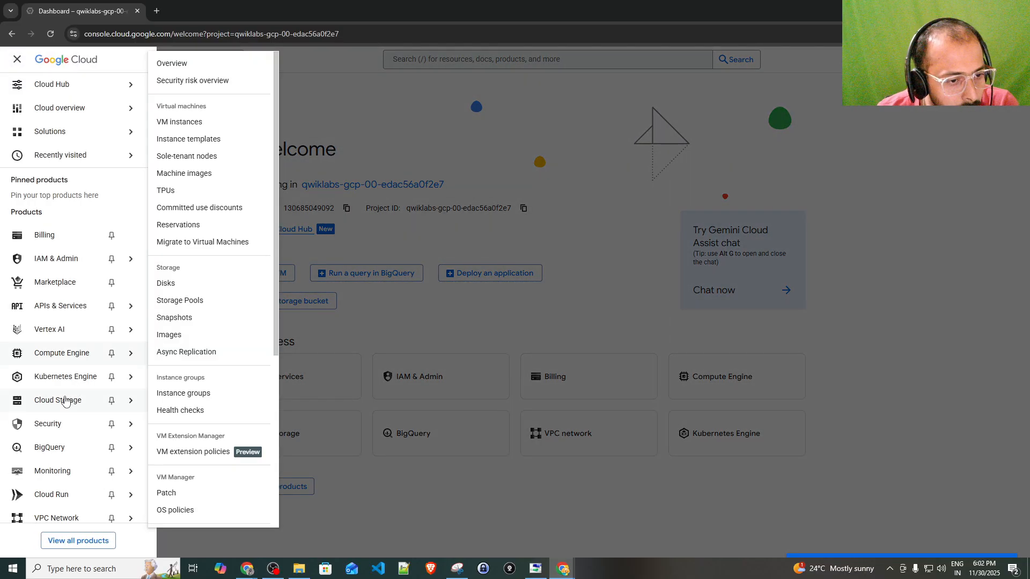
pyautogui.moveTo(63, 406)
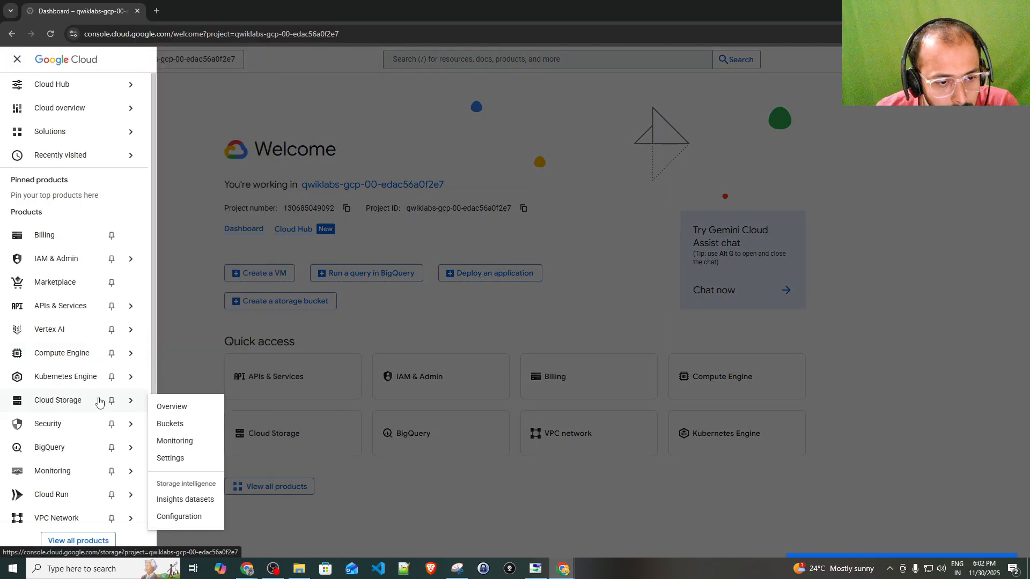
pyautogui.click(180, 426)
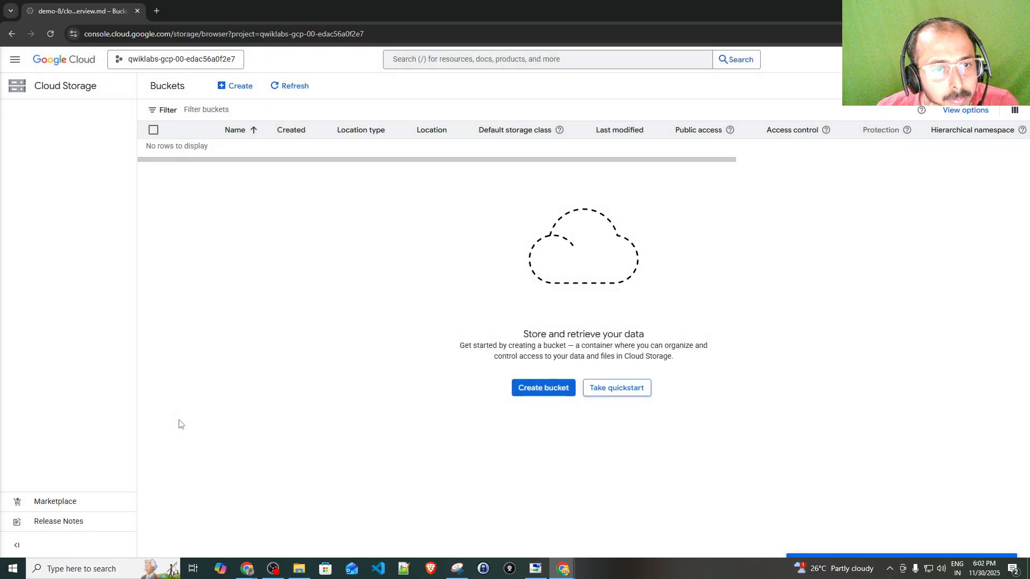
pyautogui.click(544, 392)
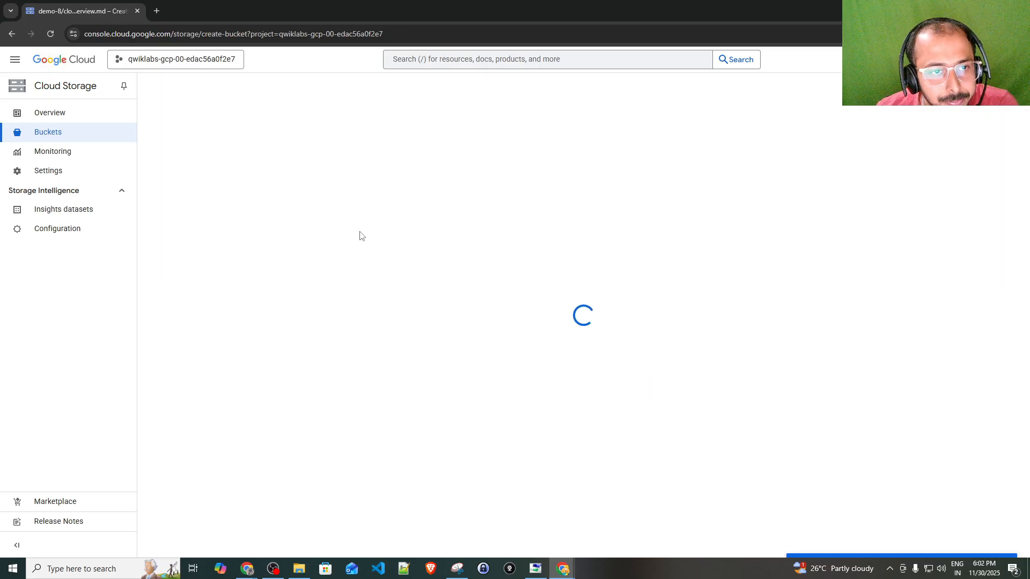
# - Try "test" as the new bucket's name
pyautogui.click(231, 166)
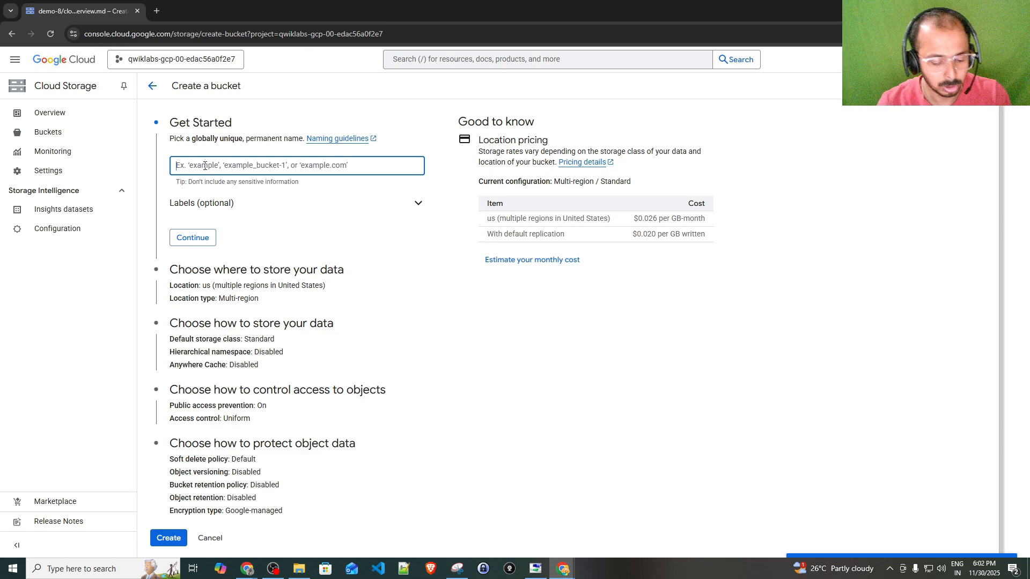
pyautogui.write('test')
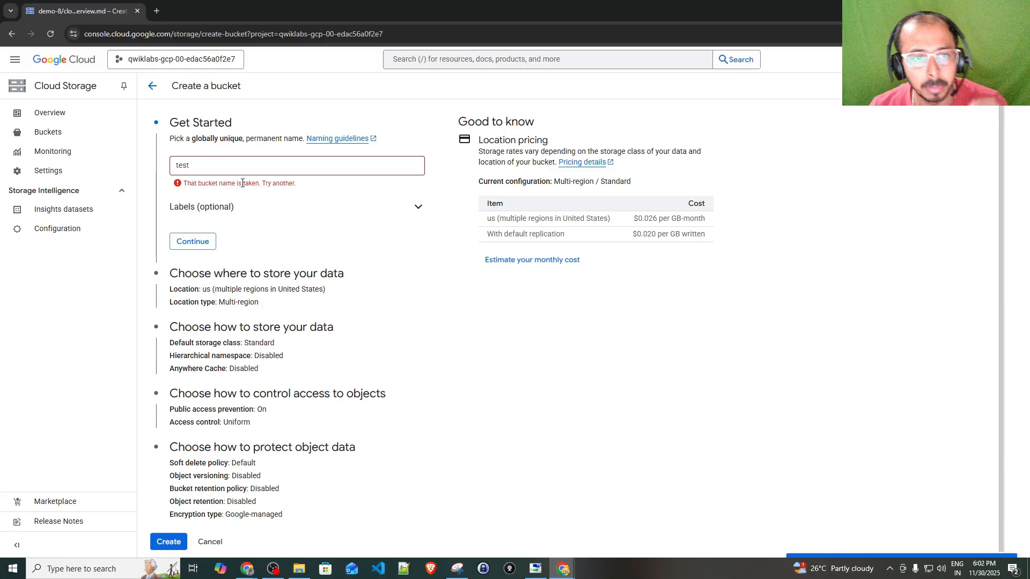
pyautogui.click(206, 169)
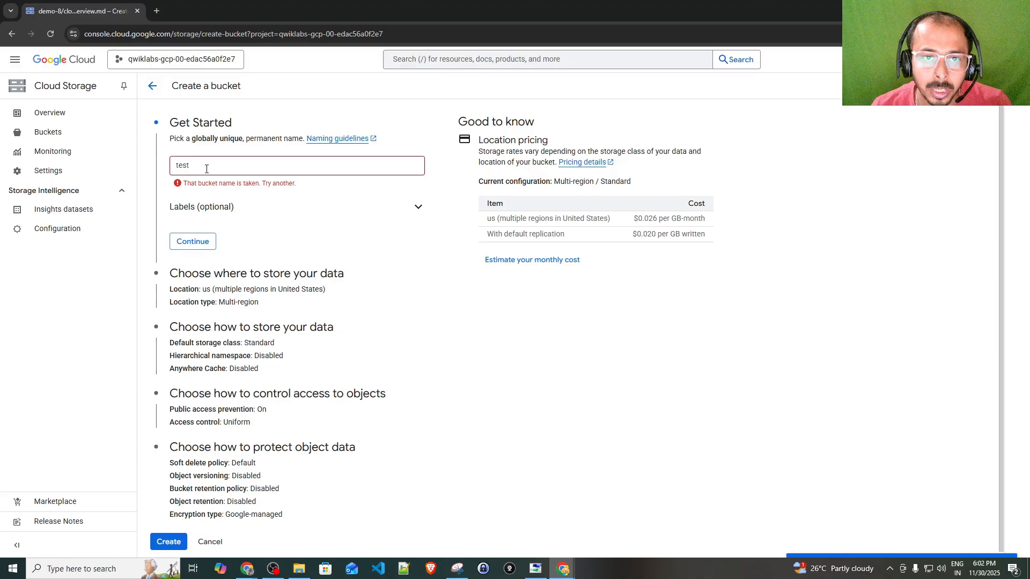
pyautogui.click(208, 166)
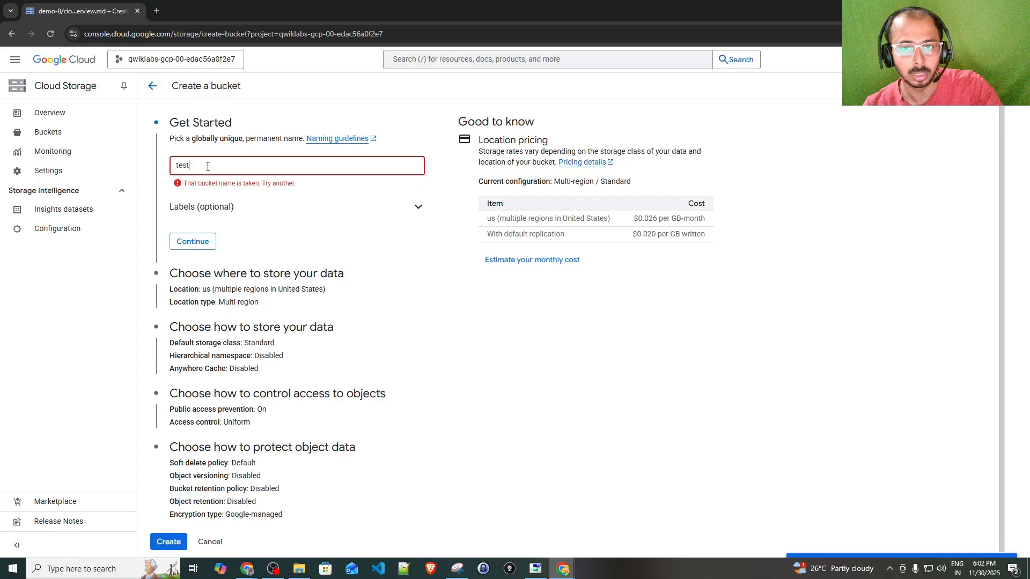
# - Try the capitalised bucket name "Test" and check the naming rule shown below the field
pyautogui.doubleClick(197, 167)
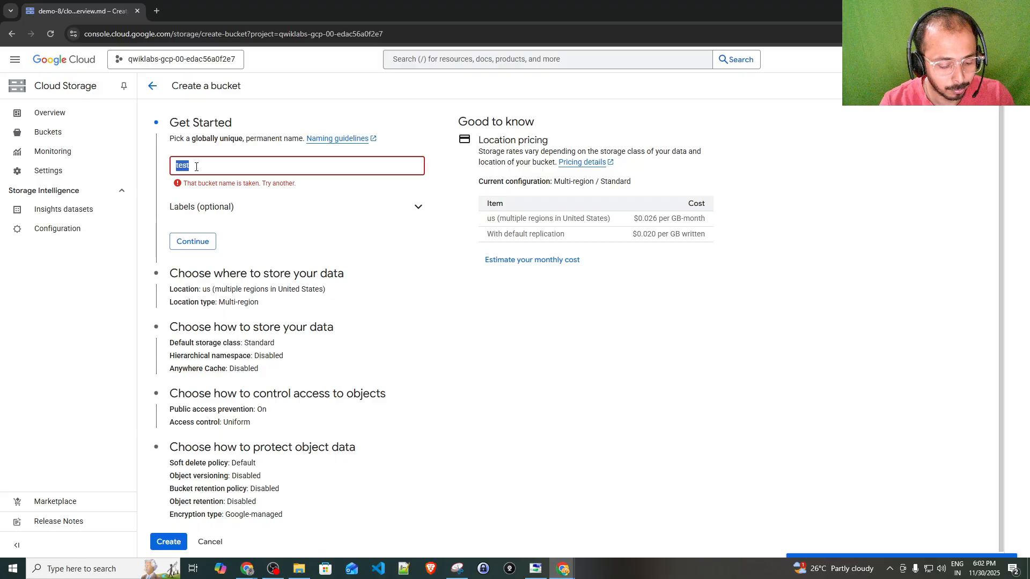
pyautogui.write('Te')
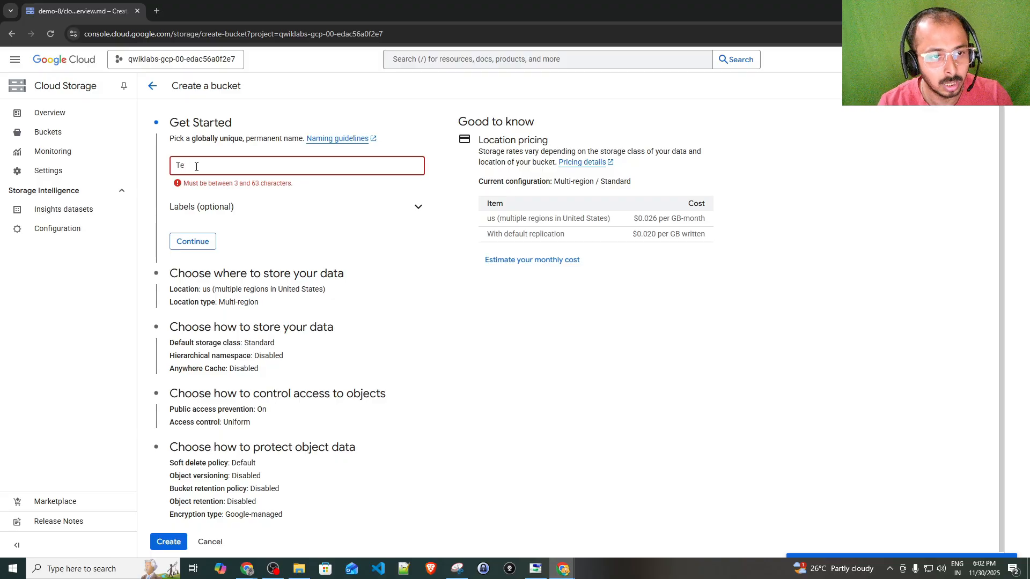
pyautogui.write('st')
pyautogui.click(334, 202)
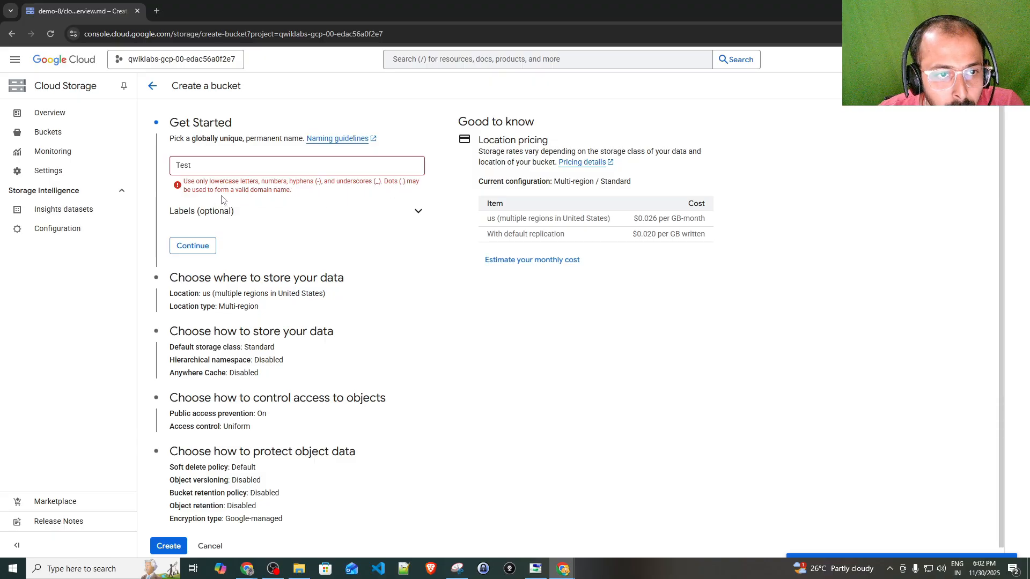
pyautogui.moveTo(238, 191); pyautogui.dragTo(322, 195)
pyautogui.click(322, 194)
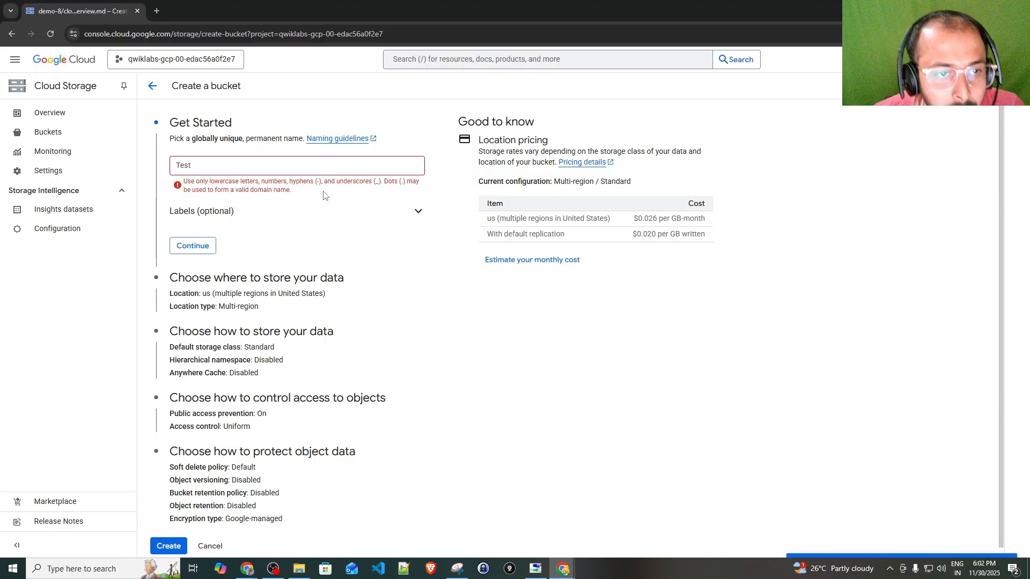
# - Name the bucket "demo-8" and highlight the tip about sensitive information
pyautogui.doubleClick(215, 161)
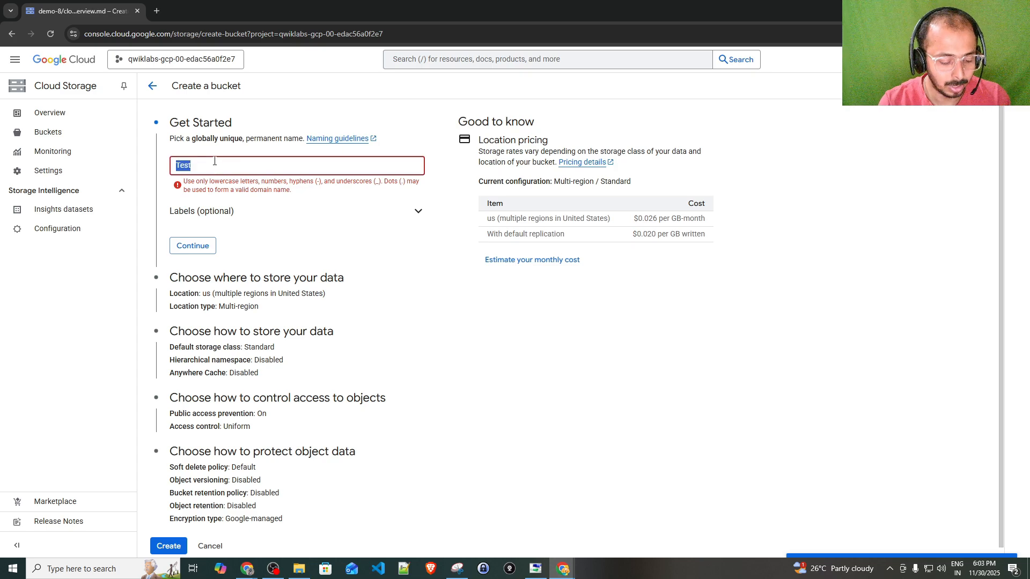
pyautogui.write('demo-8')
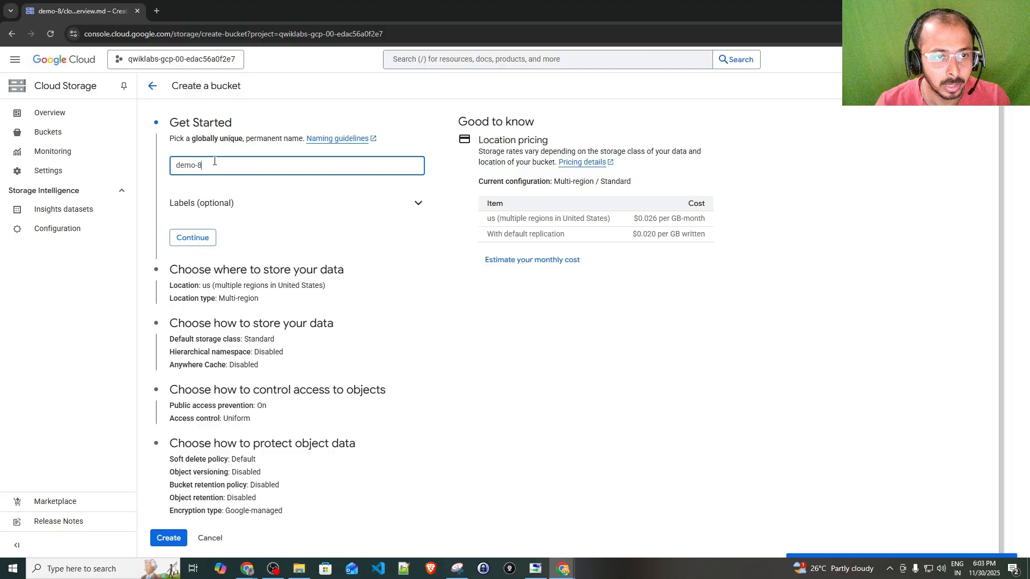
pyautogui.click(303, 225)
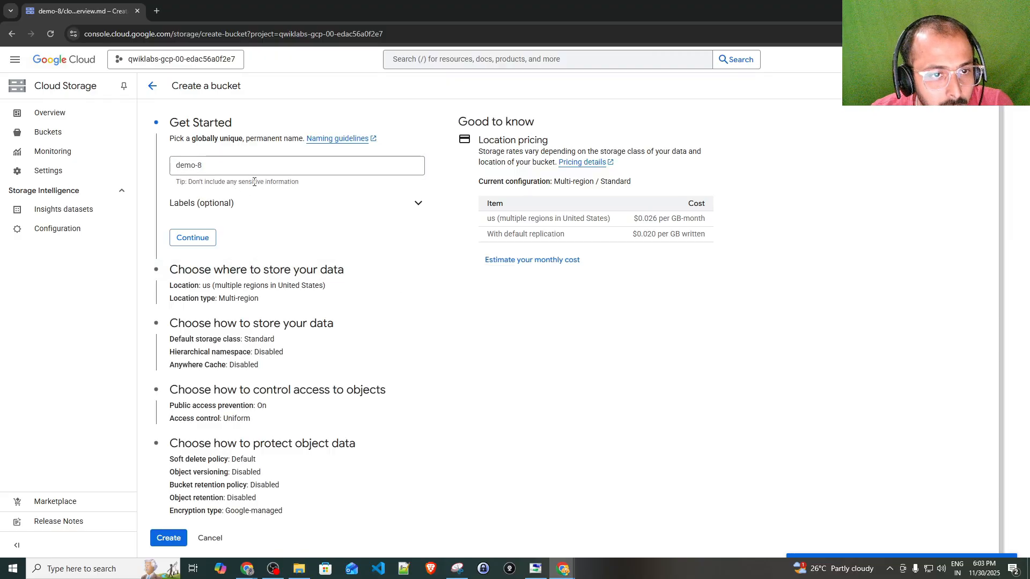
pyautogui.moveTo(235, 182); pyautogui.dragTo(368, 189)
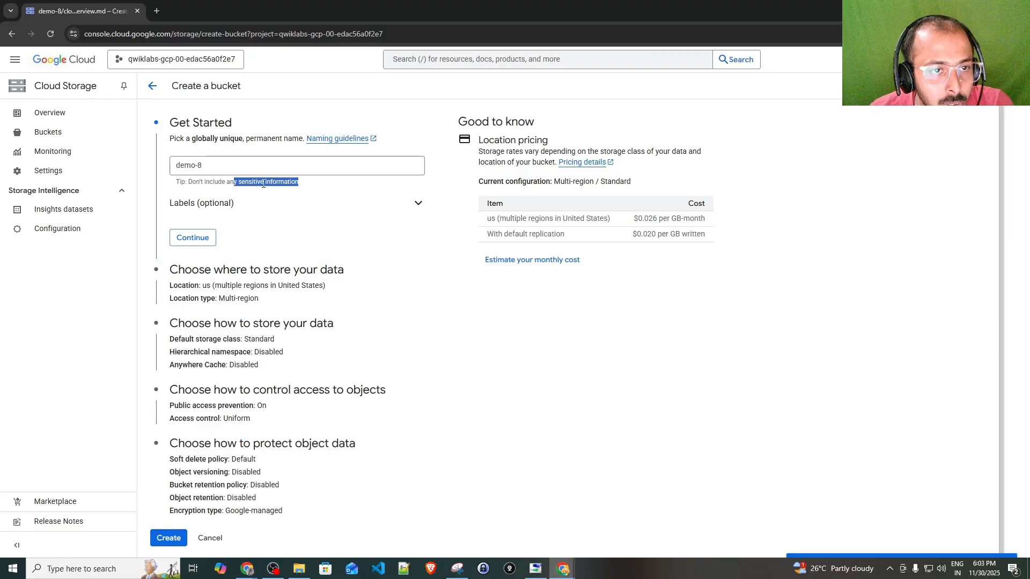
pyautogui.click(231, 185)
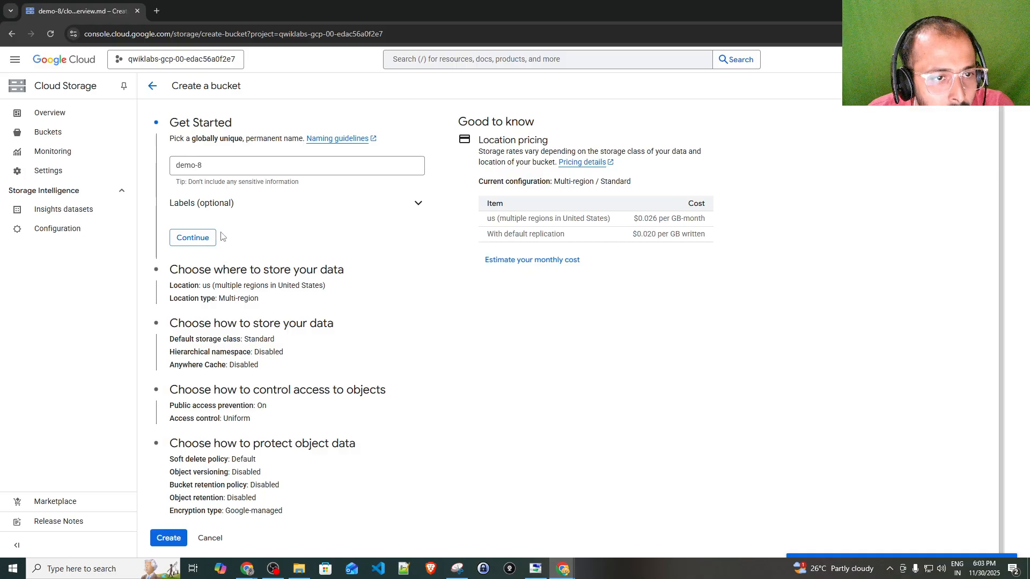
# - Set the bucket's location type to Region, using us-east1 (South Carolina), and proceed to the storage class settings
pyautogui.click(200, 240)
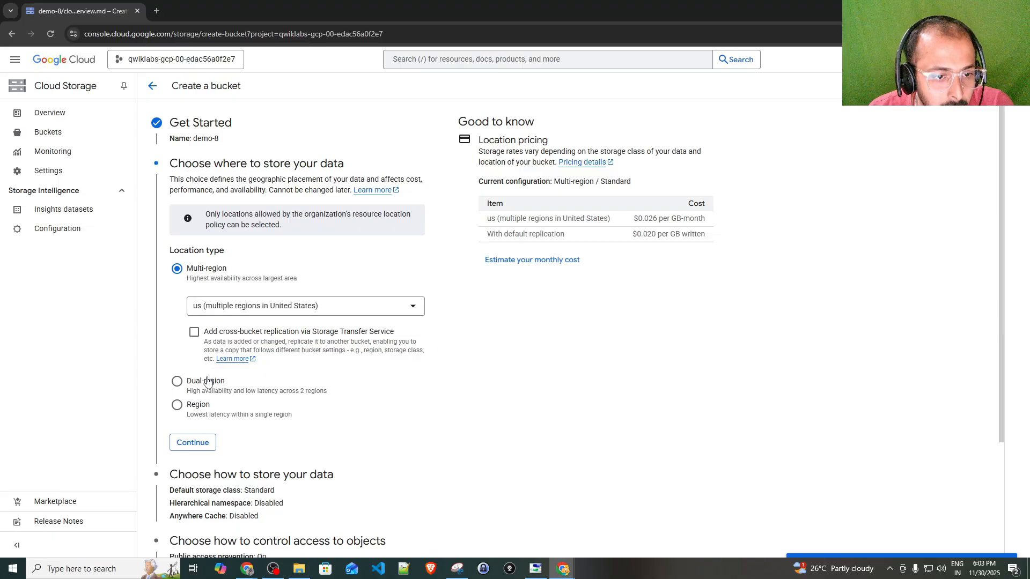
pyautogui.click(176, 407)
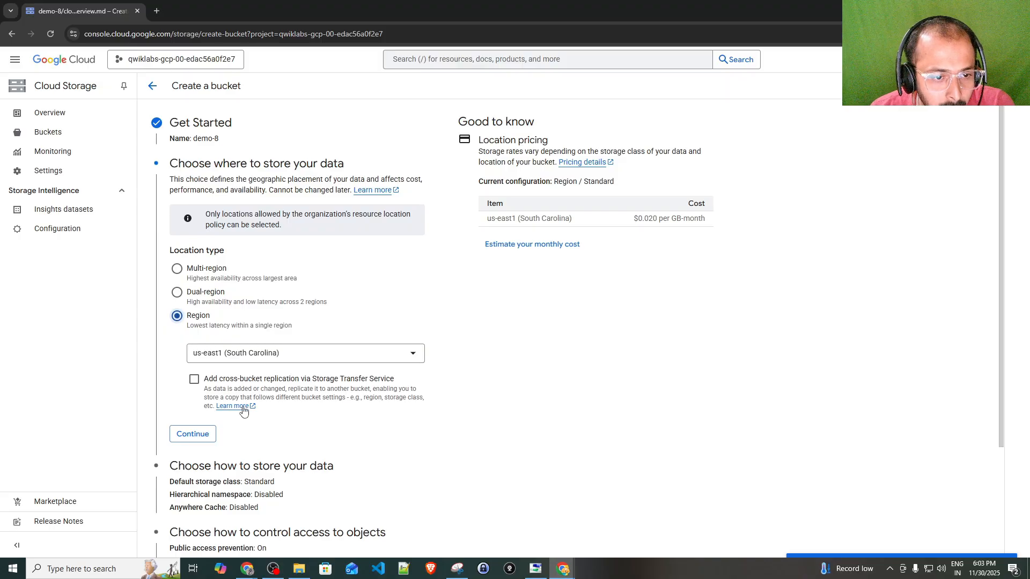
pyautogui.click(191, 434)
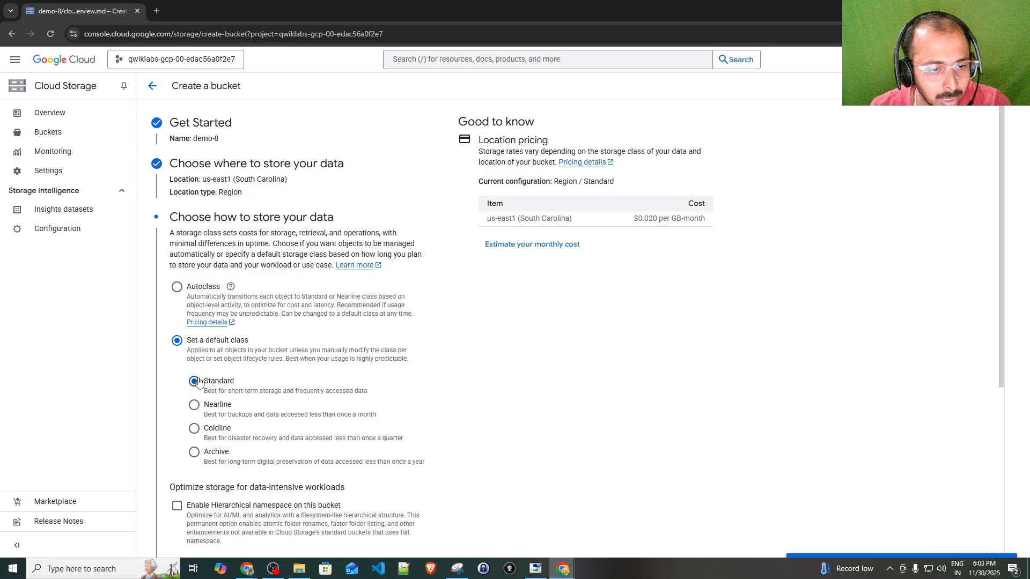
# - Accept the Standard default storage class and Uniform access control with public access prevention enforced
pyautogui.scroll(-5, 263, 380)
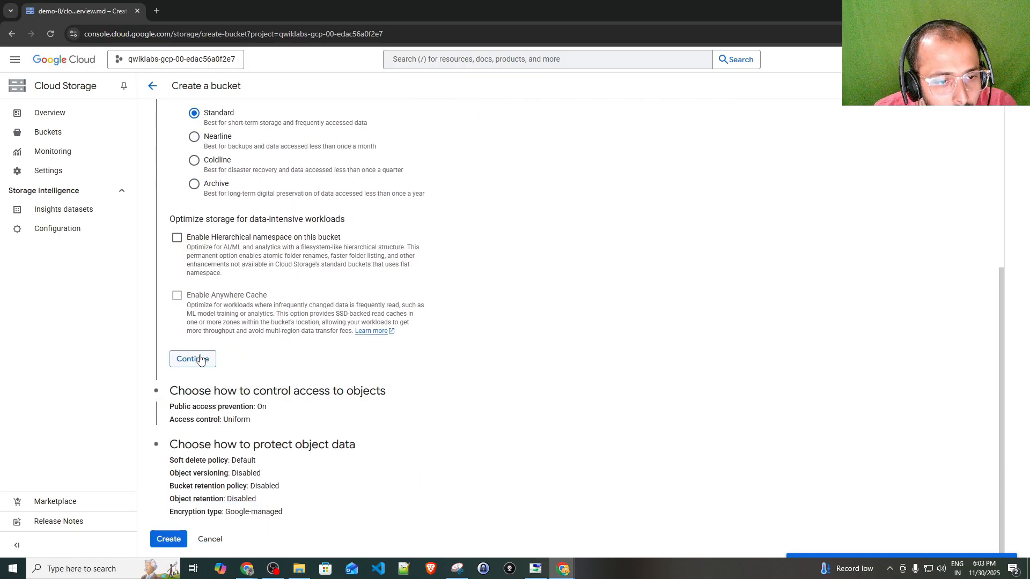
pyautogui.click(191, 358)
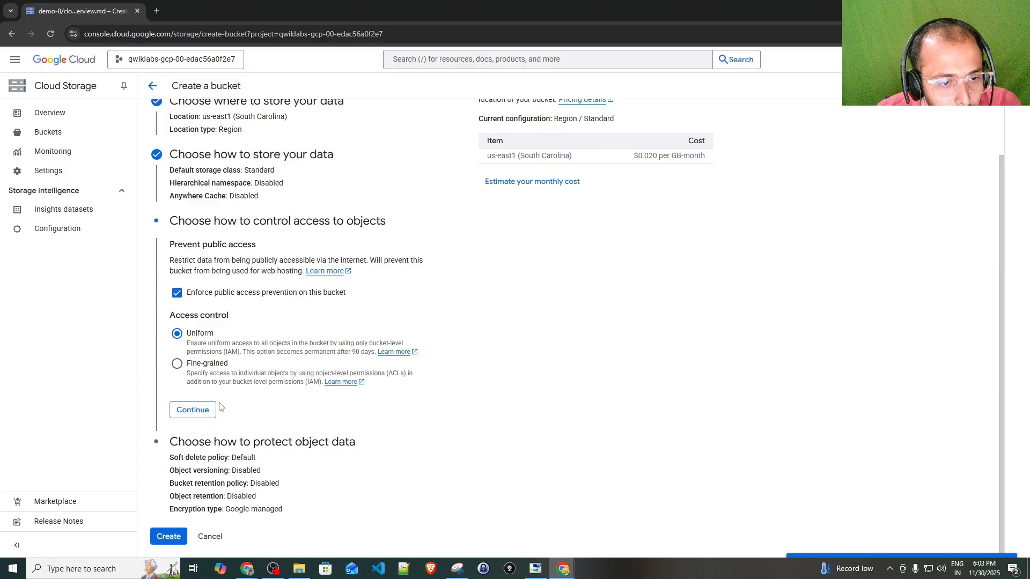
pyautogui.click(193, 410)
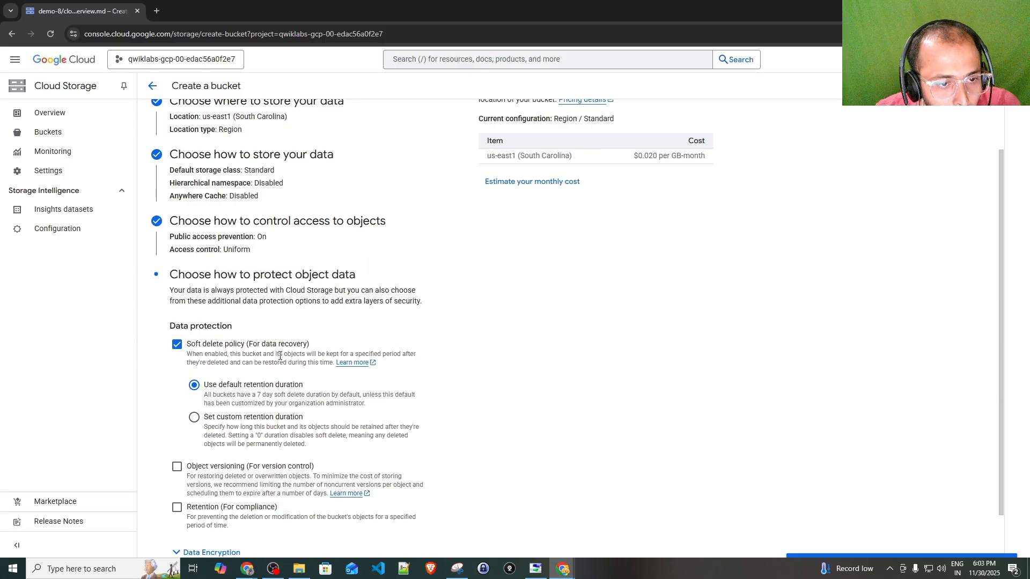
# - Enable object versioning for the bucket and set the maximum number of versions per object to 10
pyautogui.scroll(-1, 279, 355)
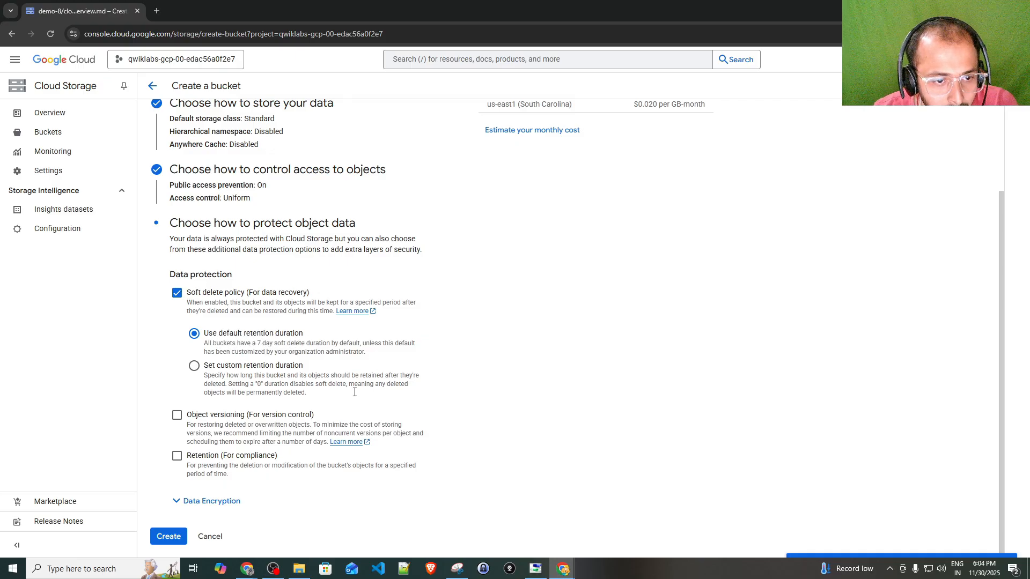
pyautogui.click(194, 419)
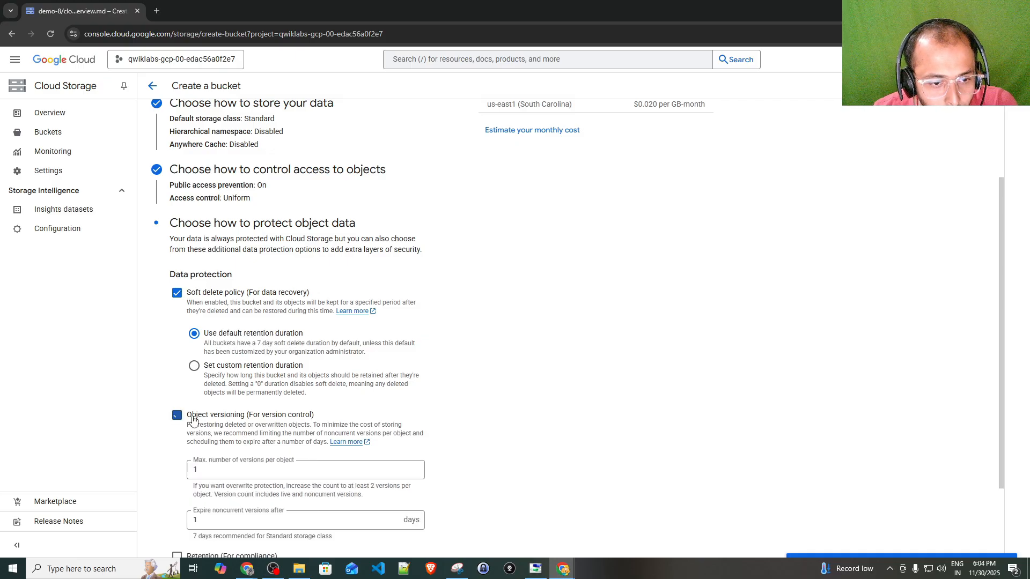
pyautogui.scroll(-2, 338, 391)
pyautogui.doubleClick(233, 368)
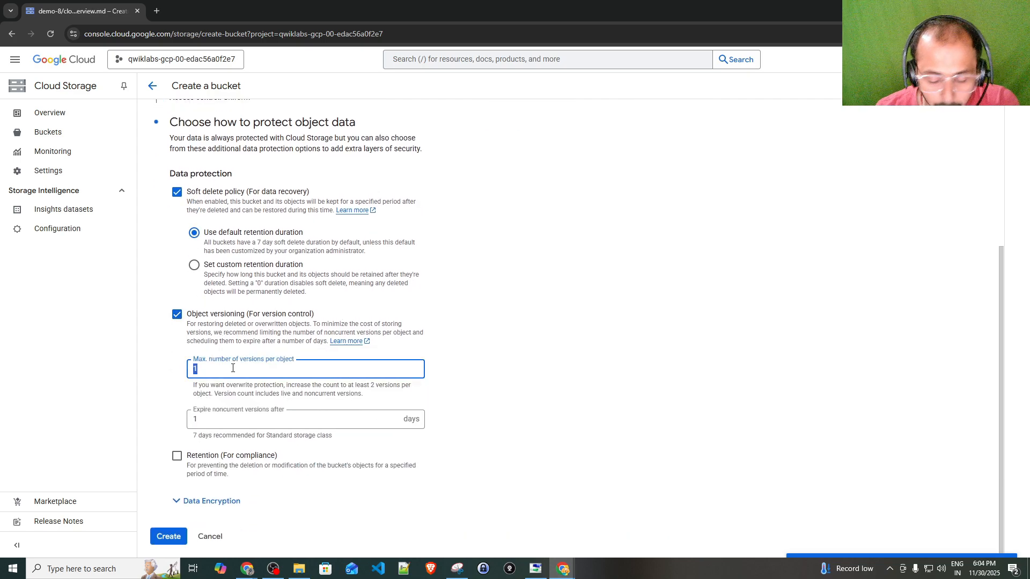
pyautogui.write('10')
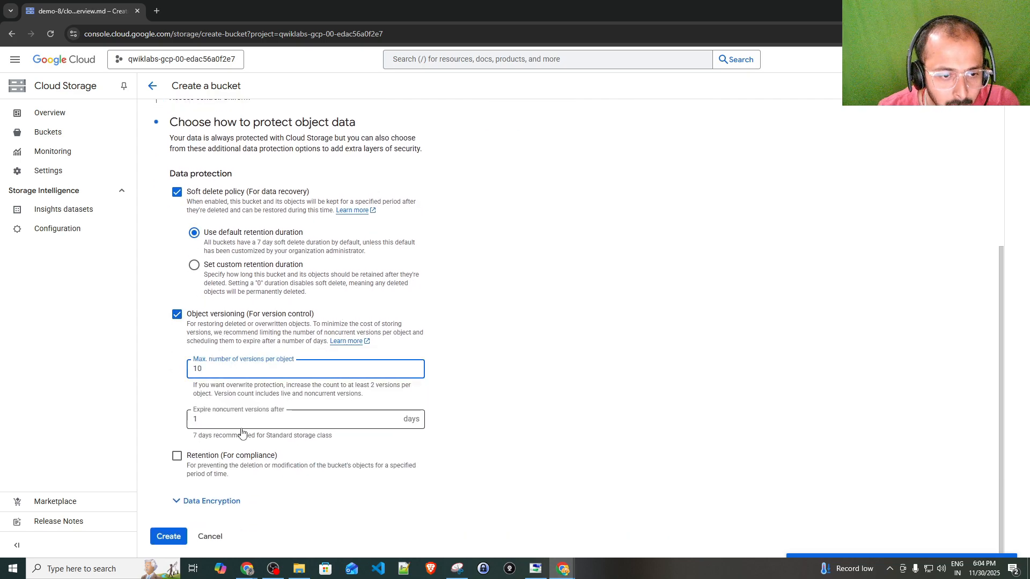
# - Set noncurrent versions to expire after 7 days and expand the data encryption options, keeping the Google-managed encryption key
pyautogui.click(224, 417)
pyautogui.doubleClick(219, 414)
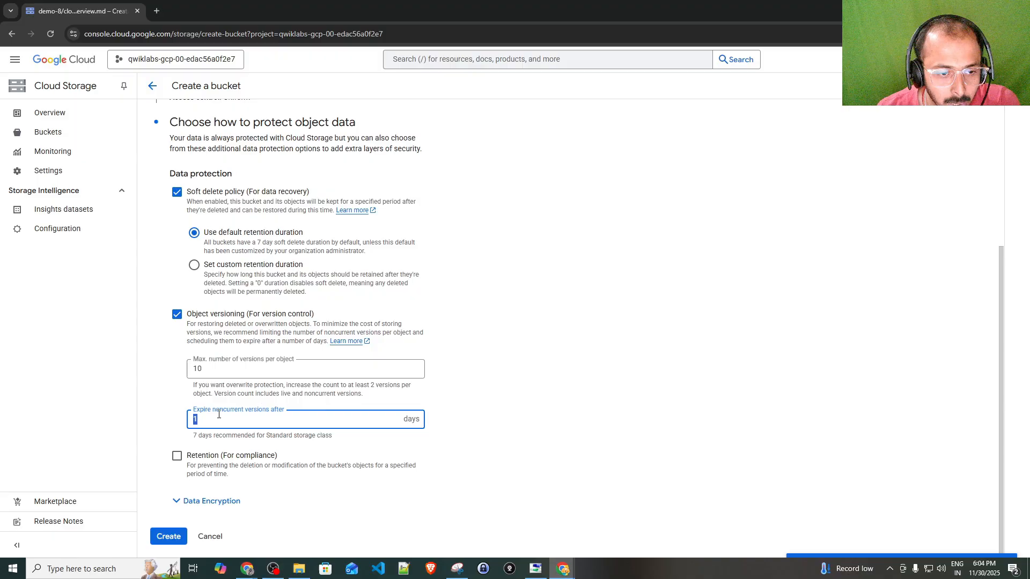
pyautogui.write('7')
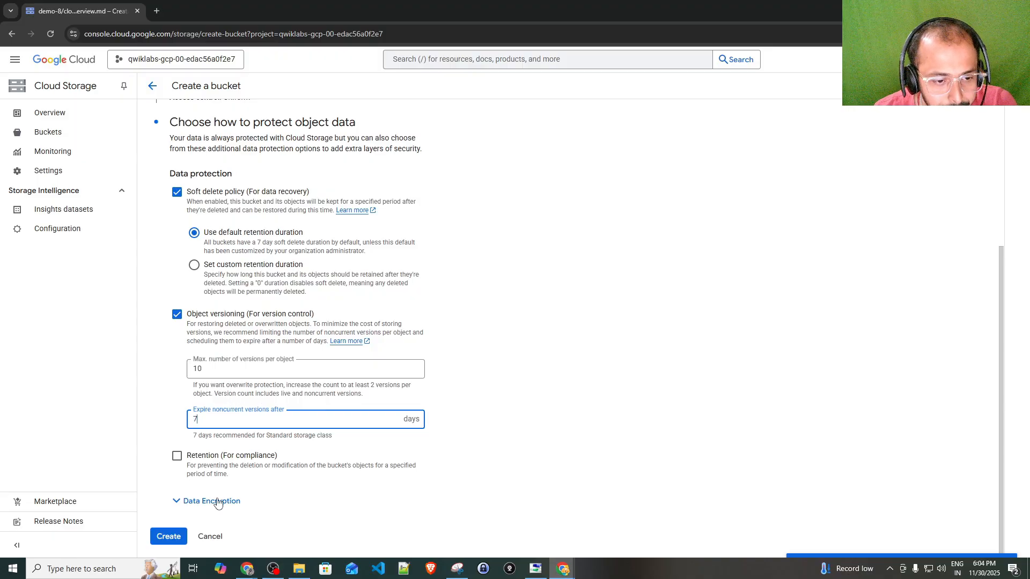
pyautogui.click(176, 502)
pyautogui.scroll(-3, 211, 396)
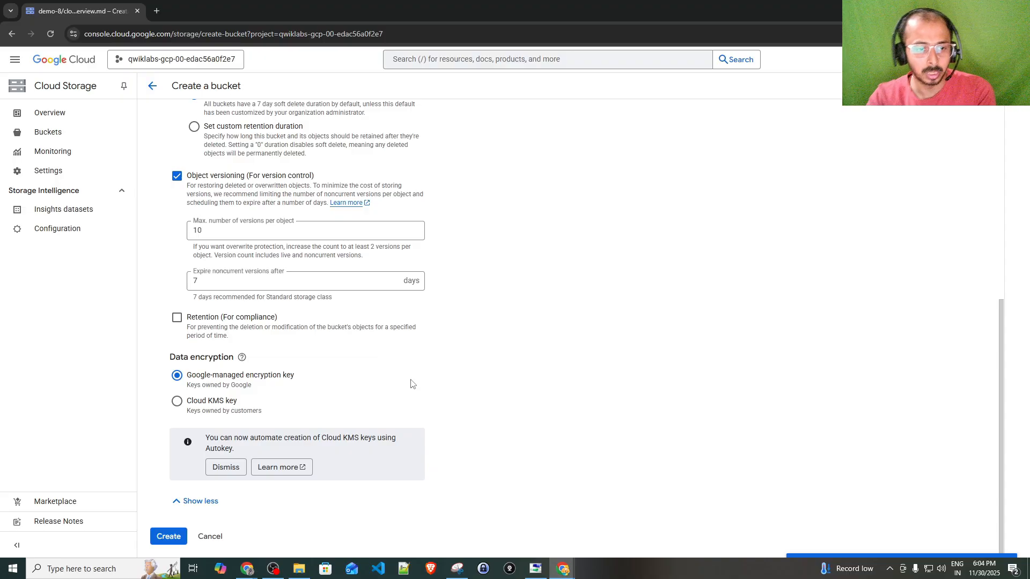
# - Create the bucket without enforcing public access prevention, refresh its details page and dismiss the pinning tip
pyautogui.click(172, 537)
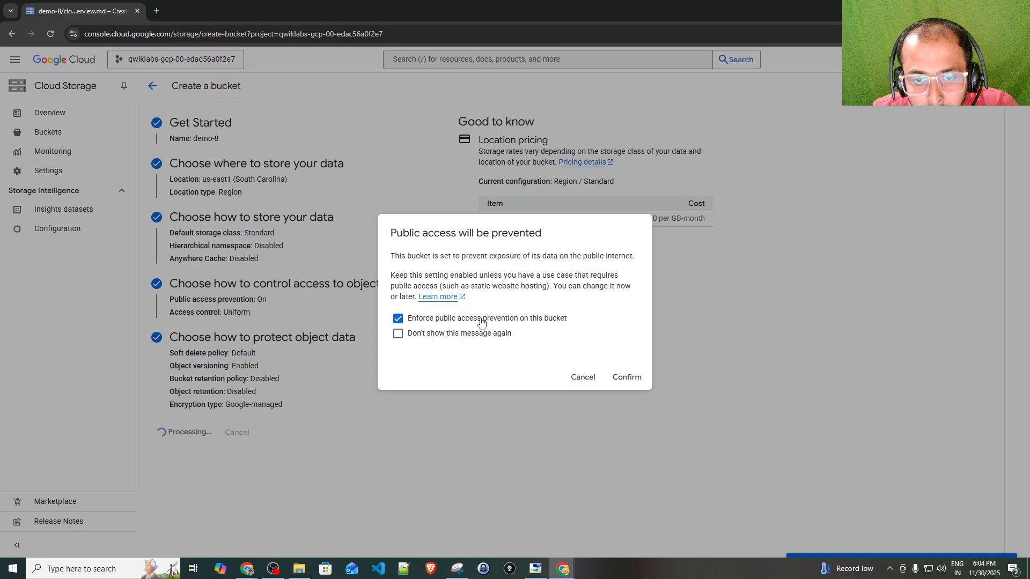
pyautogui.click(398, 319)
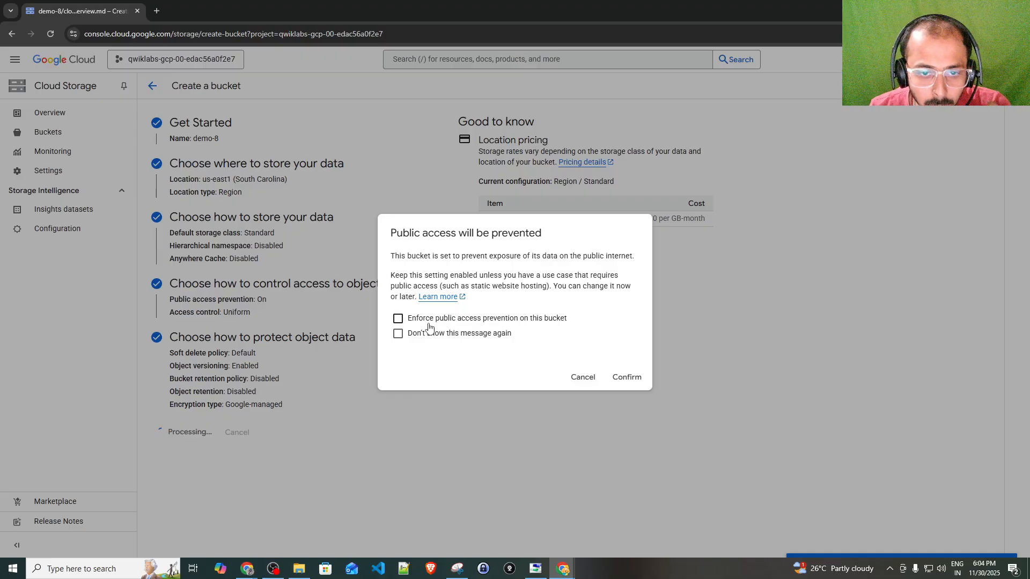
pyautogui.click(624, 378)
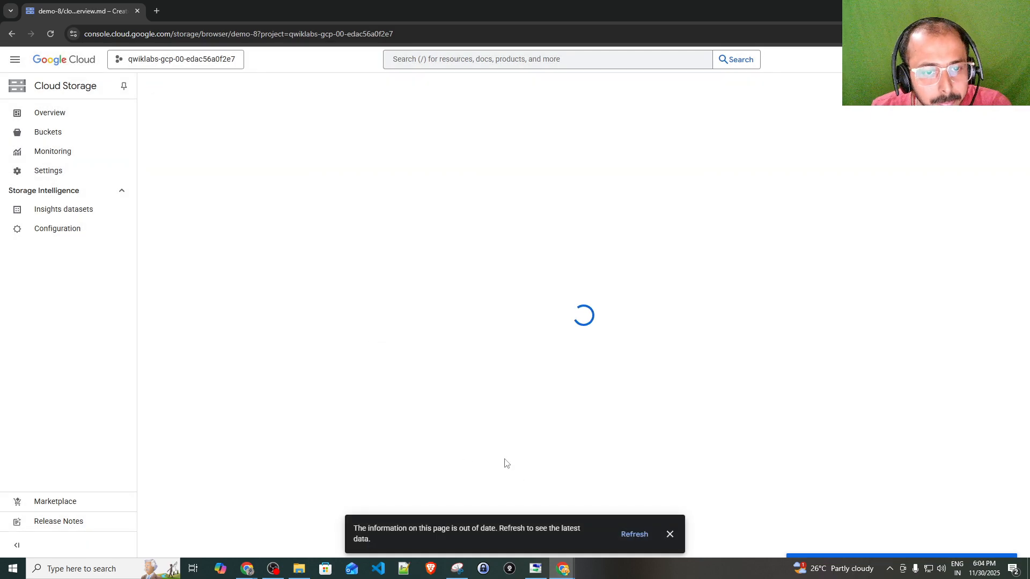
pyautogui.click(634, 534)
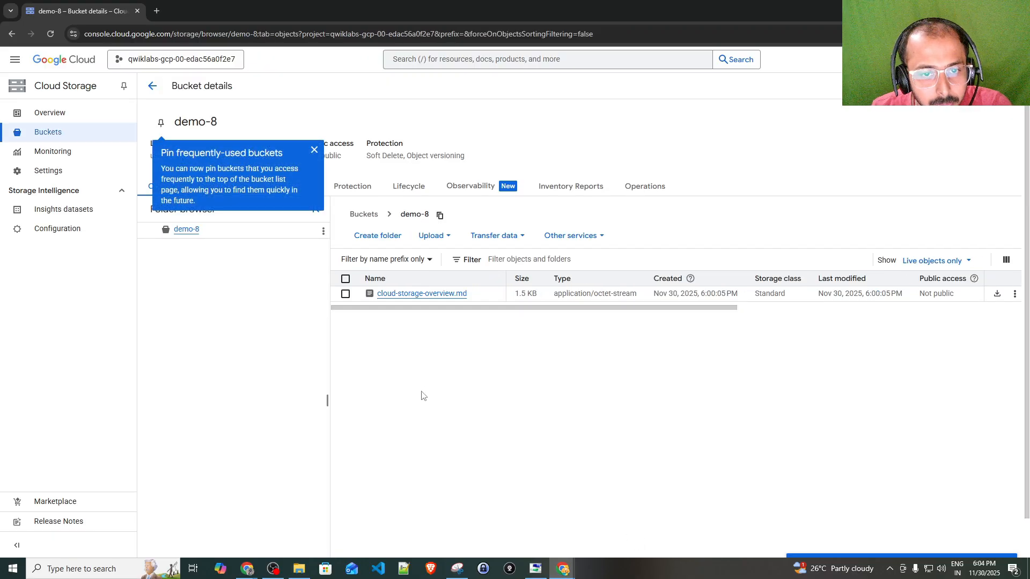
pyautogui.click(314, 150)
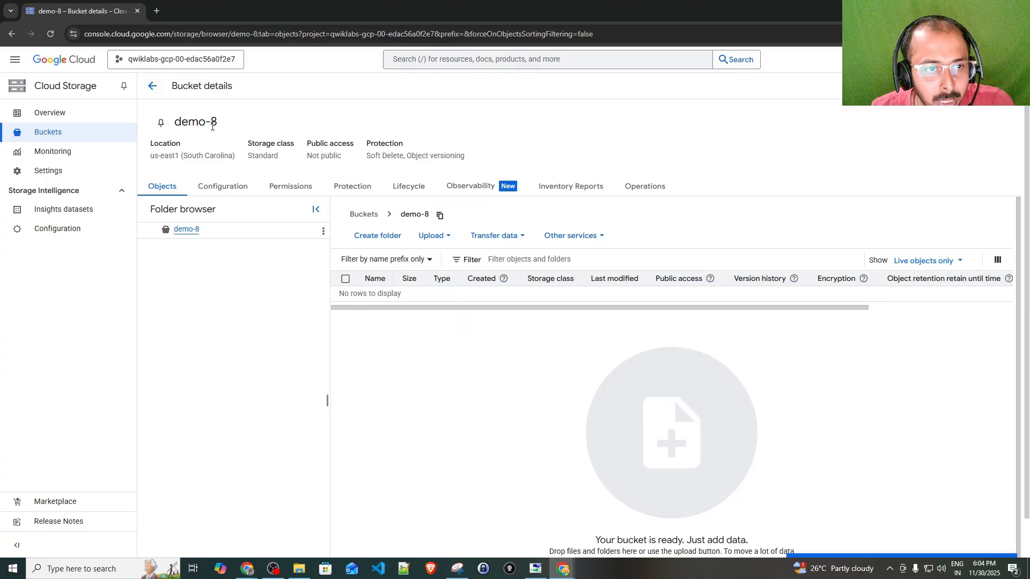
# - Examine the demo-8 bucket's configuration details, then its public access, access control and principal permissions
pyautogui.click(223, 193)
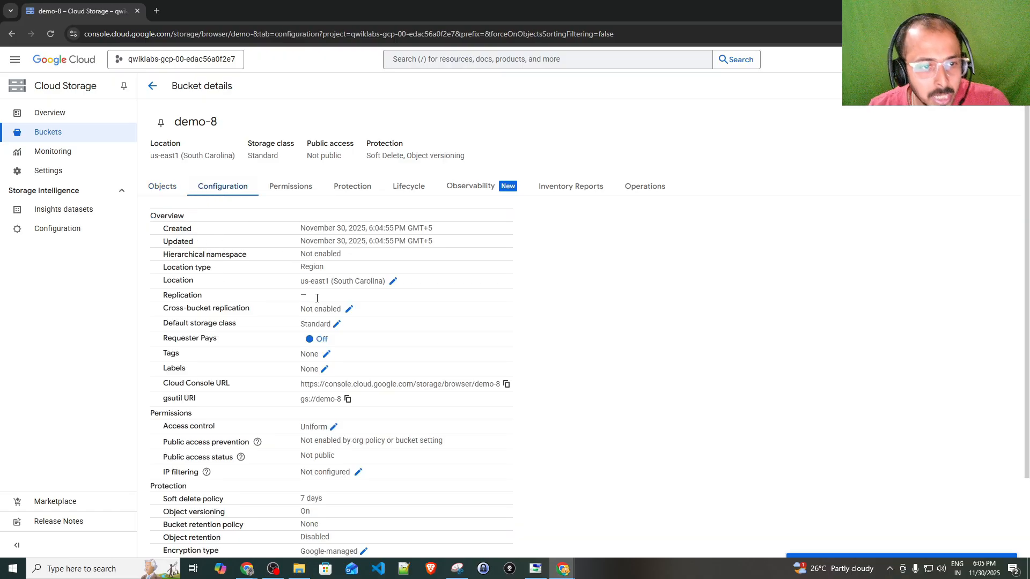
pyautogui.scroll(-1, 302, 324)
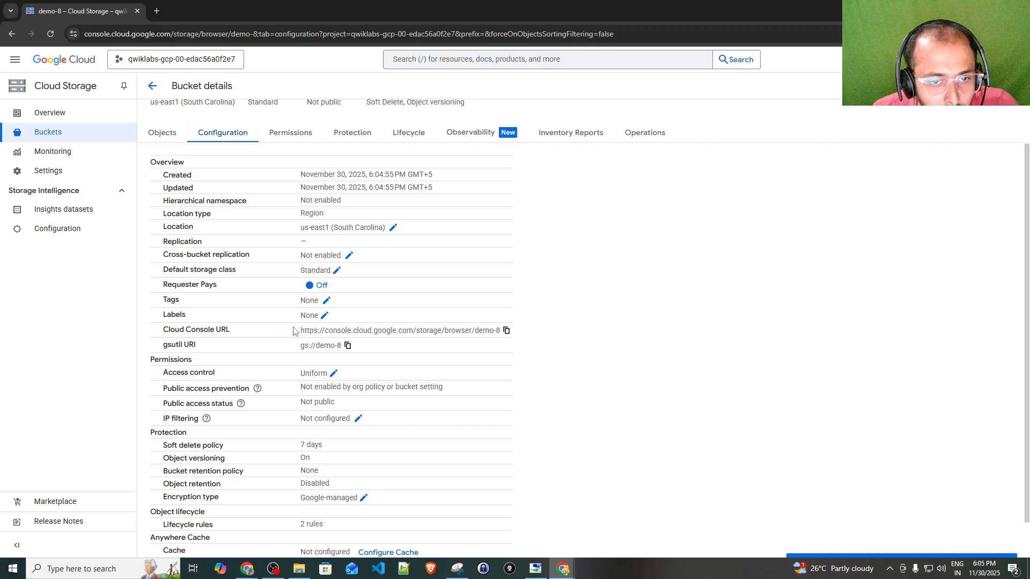
pyautogui.scroll(-1, 304, 373)
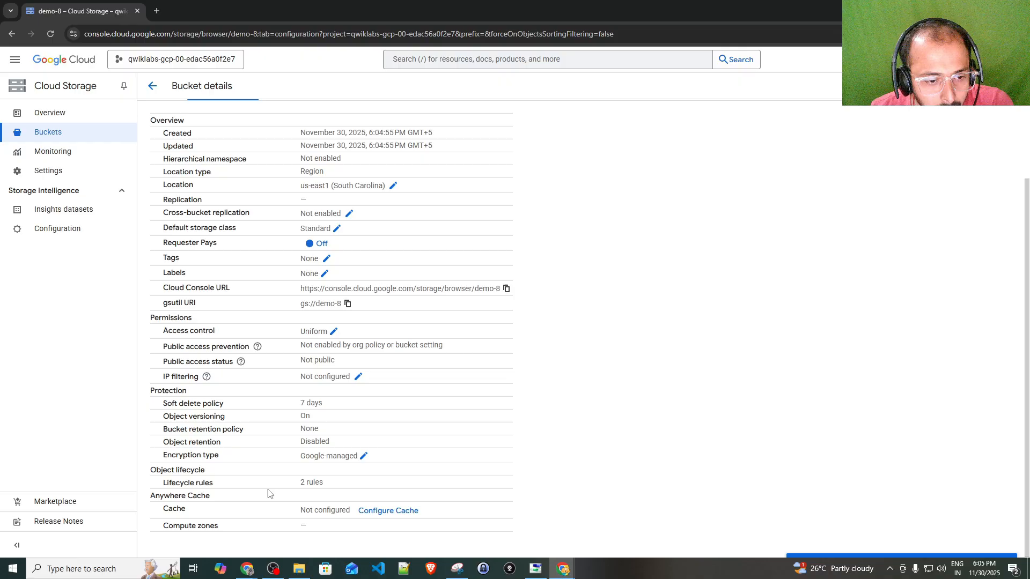
pyautogui.scroll(3, 307, 395)
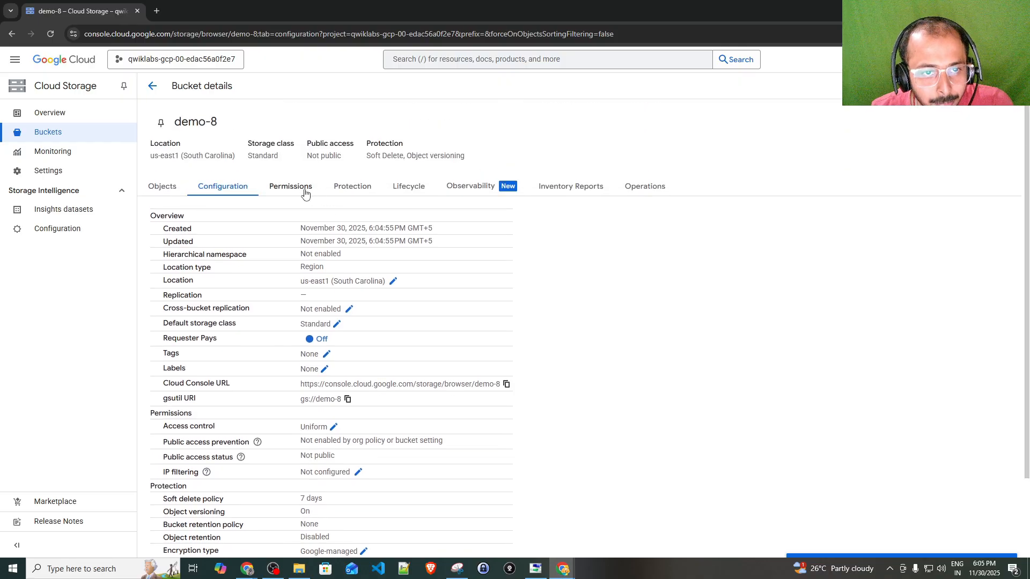
pyautogui.click(293, 192)
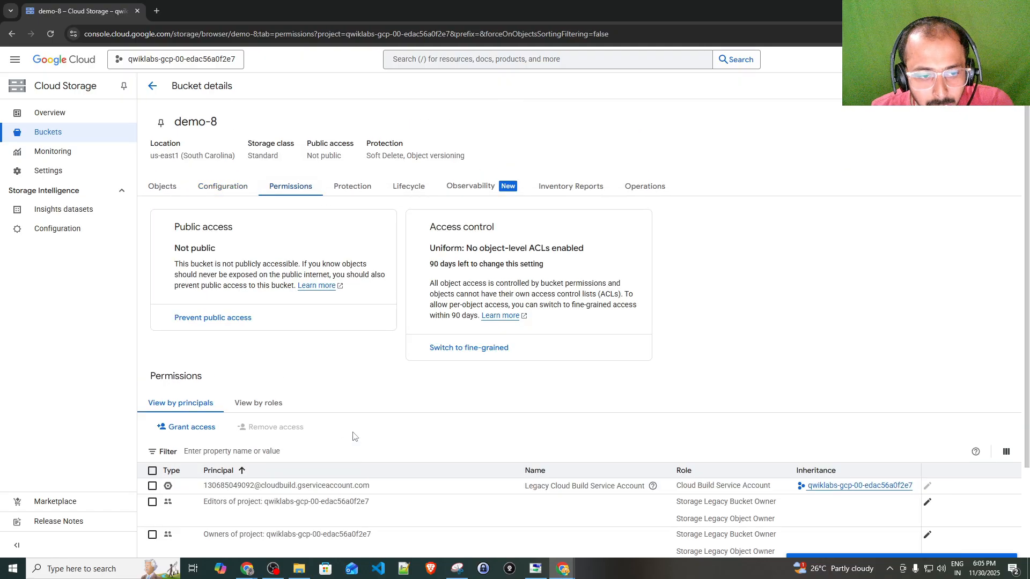
pyautogui.scroll(-2, 681, 399)
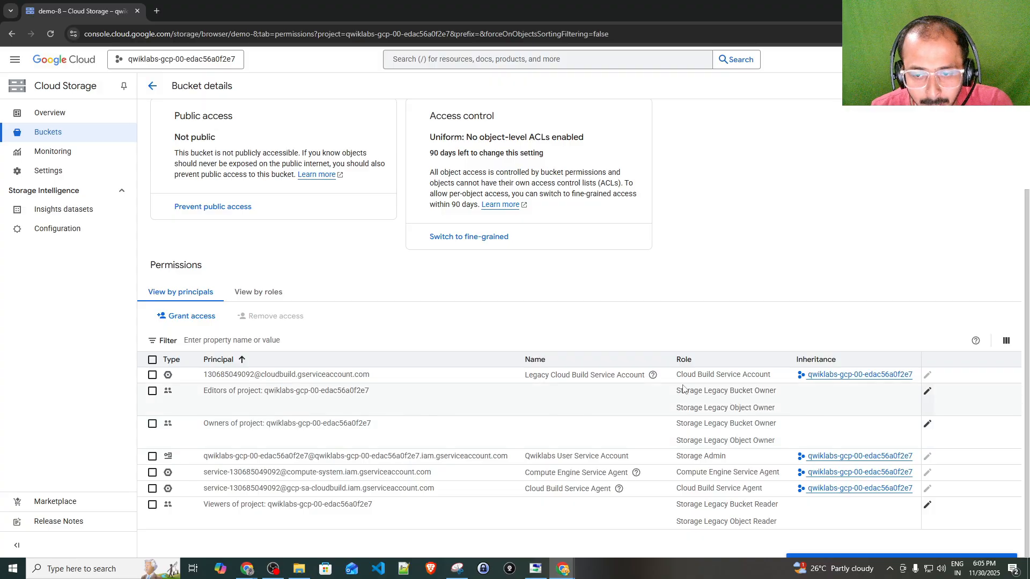
pyautogui.scroll(2, 460, 387)
pyautogui.scroll(1, 460, 387)
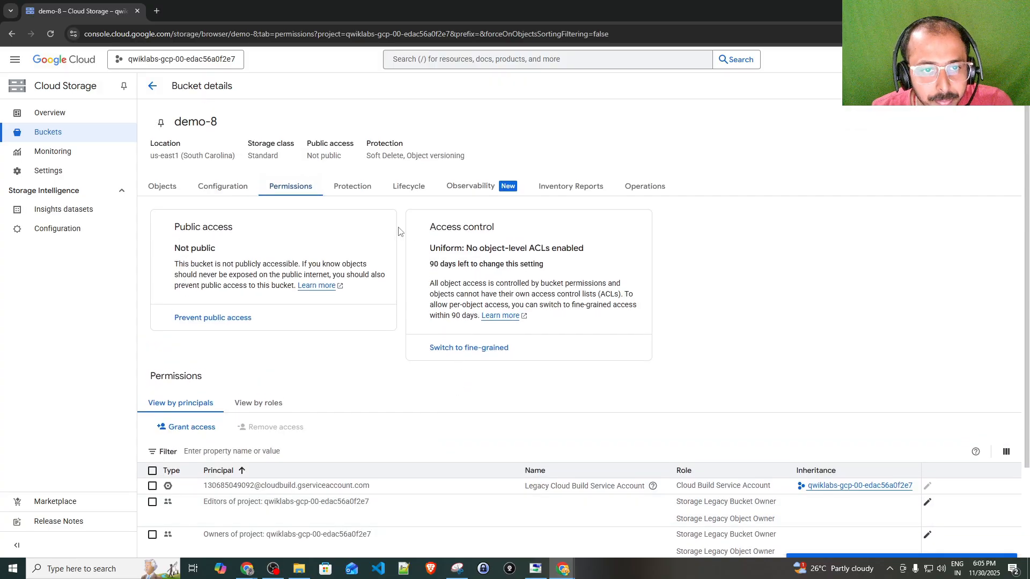
# - Examine the bucket's soft delete and versioning protection and its lifecycle rules, then return to its object list
pyautogui.click(351, 188)
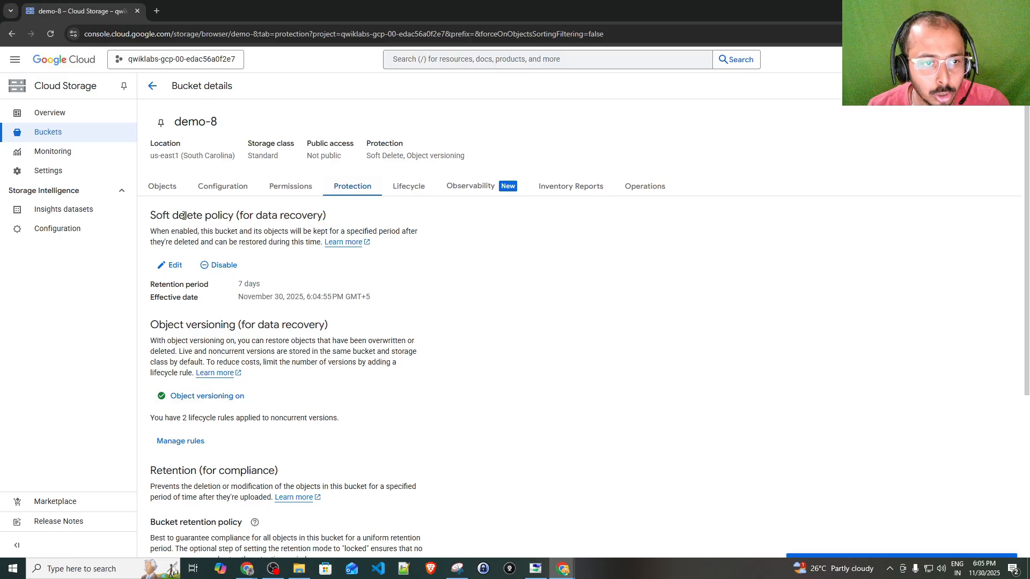
pyautogui.moveTo(271, 215); pyautogui.dragTo(290, 214)
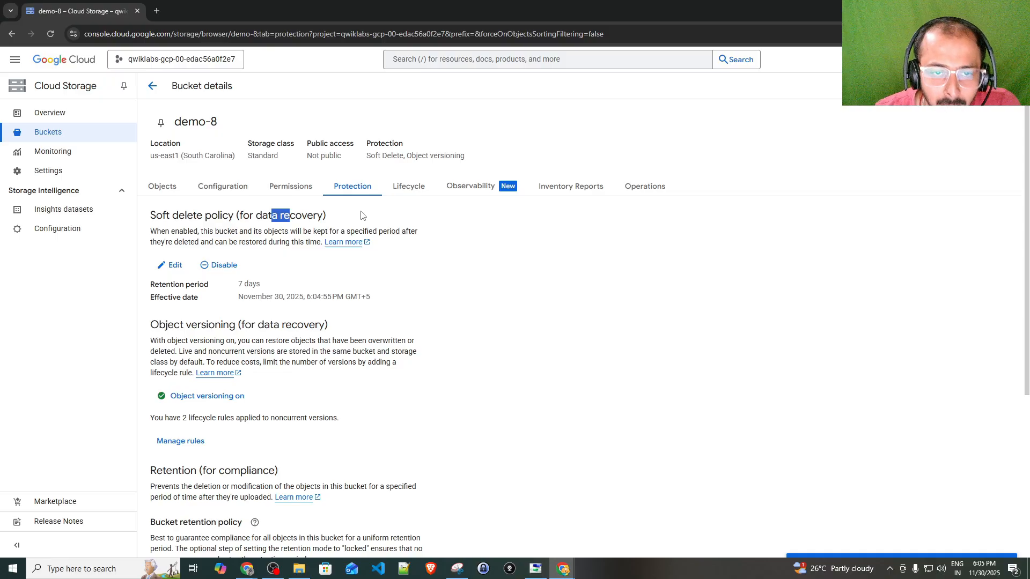
pyautogui.click(414, 191)
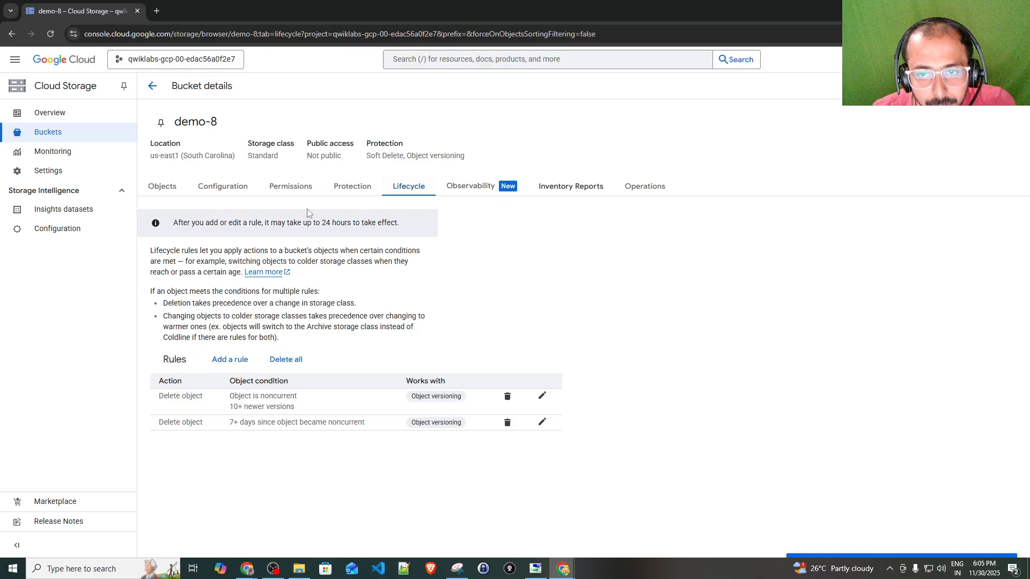
pyautogui.click(179, 193)
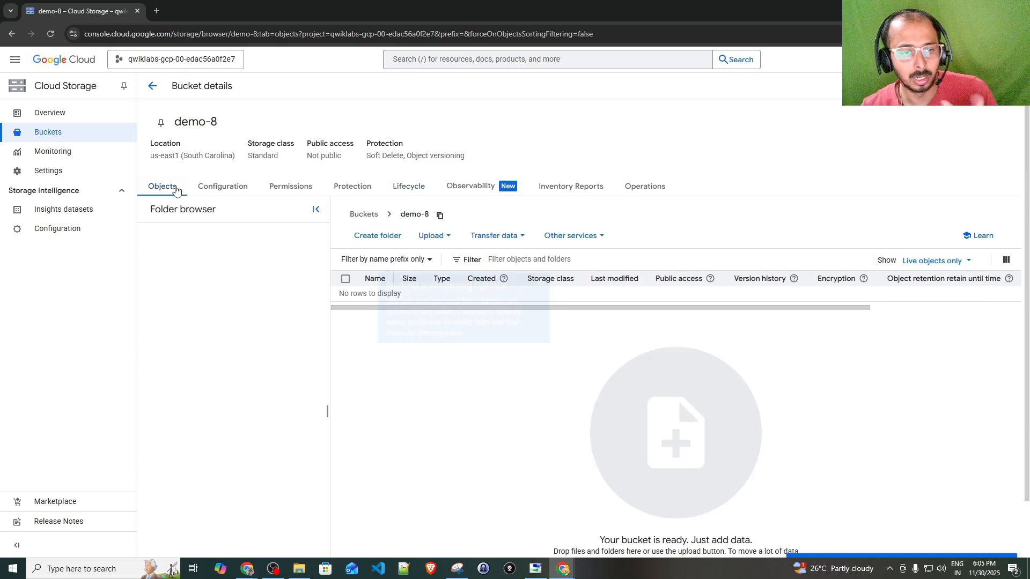
pyautogui.click(540, 283)
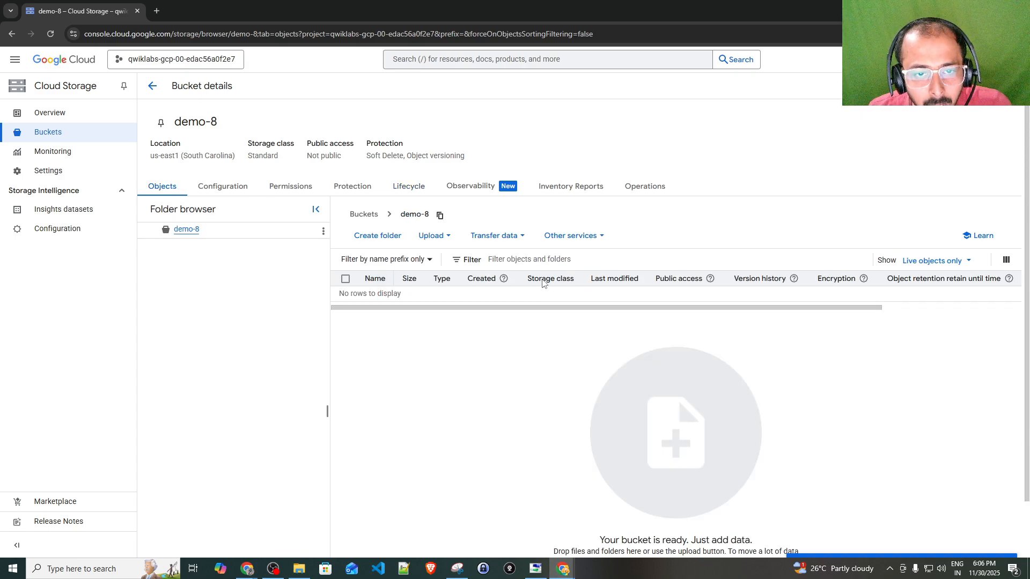
pyautogui.click(433, 236)
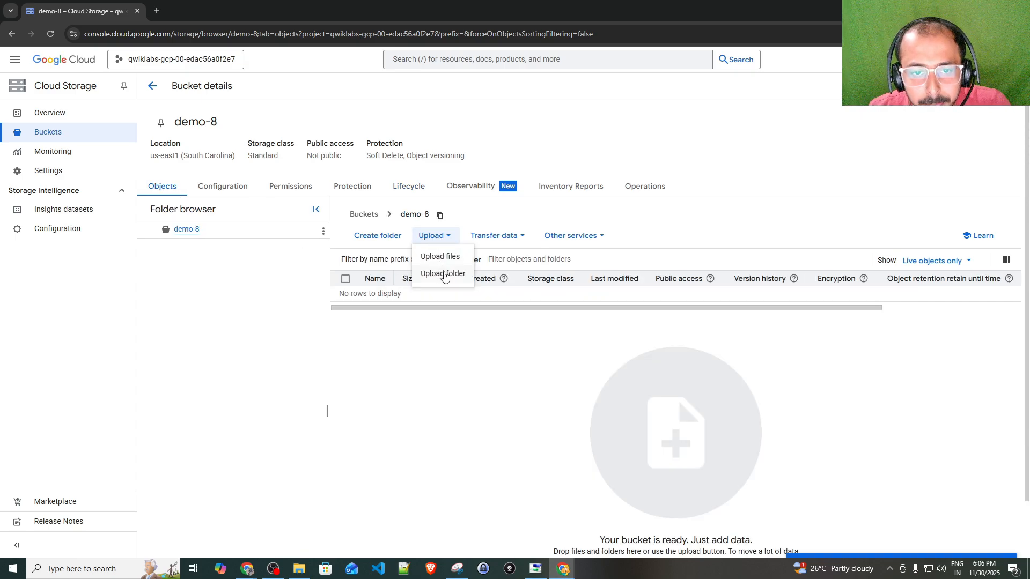
pyautogui.click(479, 348)
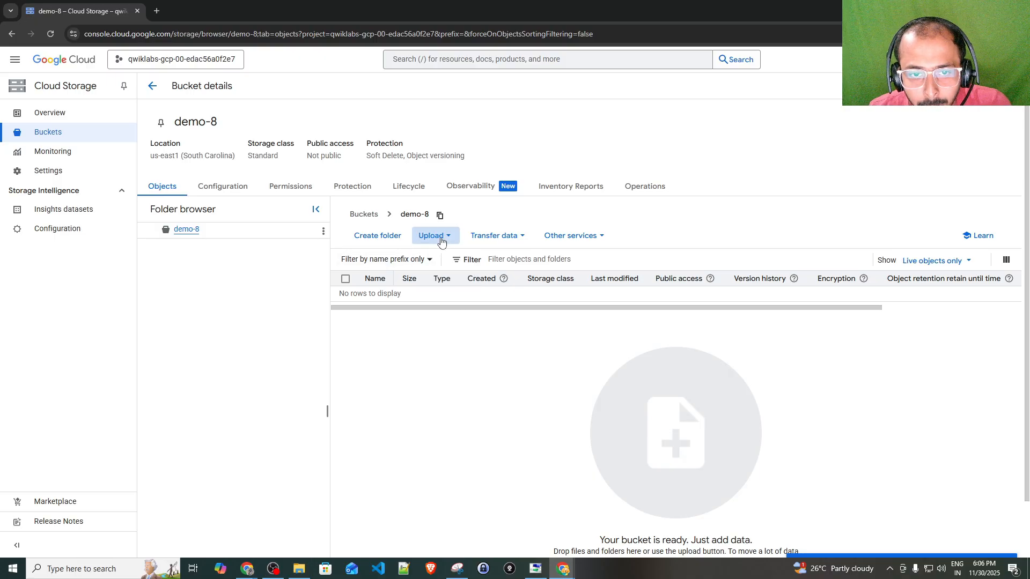
pyautogui.click(442, 237)
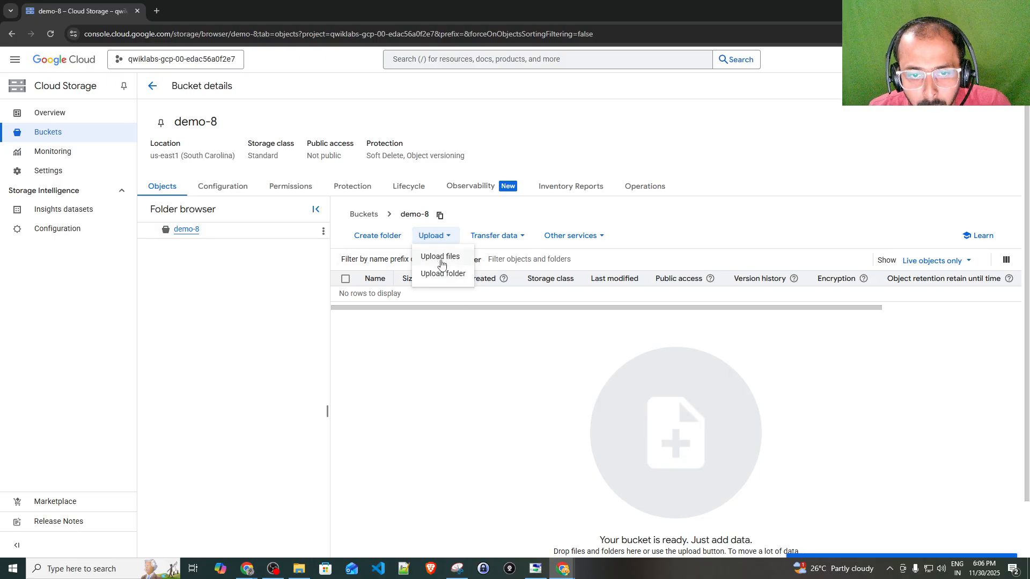
pyautogui.click(441, 384)
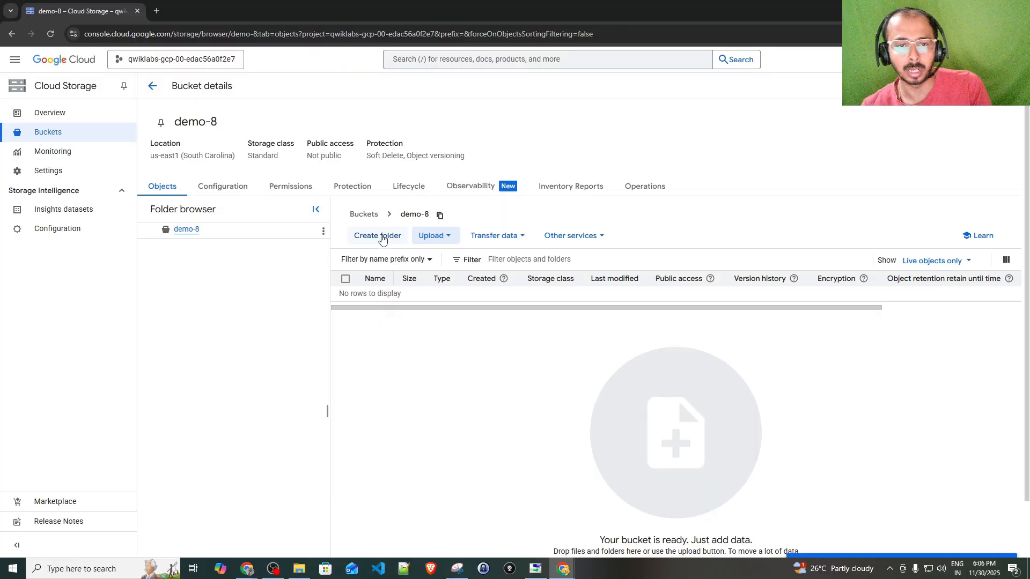
# - Create a folder named "demo" in the demo-8 bucket
pyautogui.click(382, 237)
pyautogui.click(437, 314)
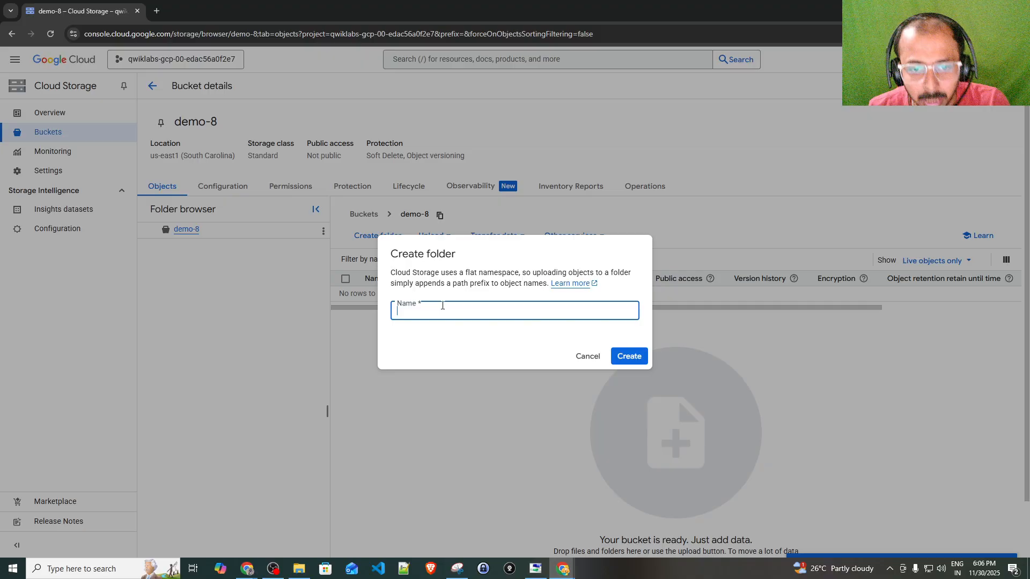
pyautogui.write('demo')
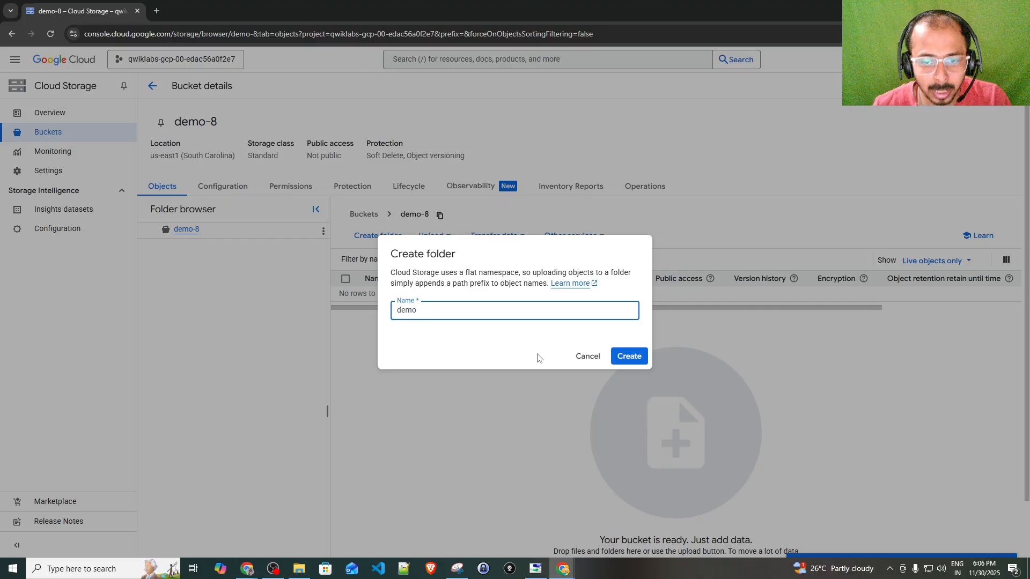
pyautogui.click(621, 356)
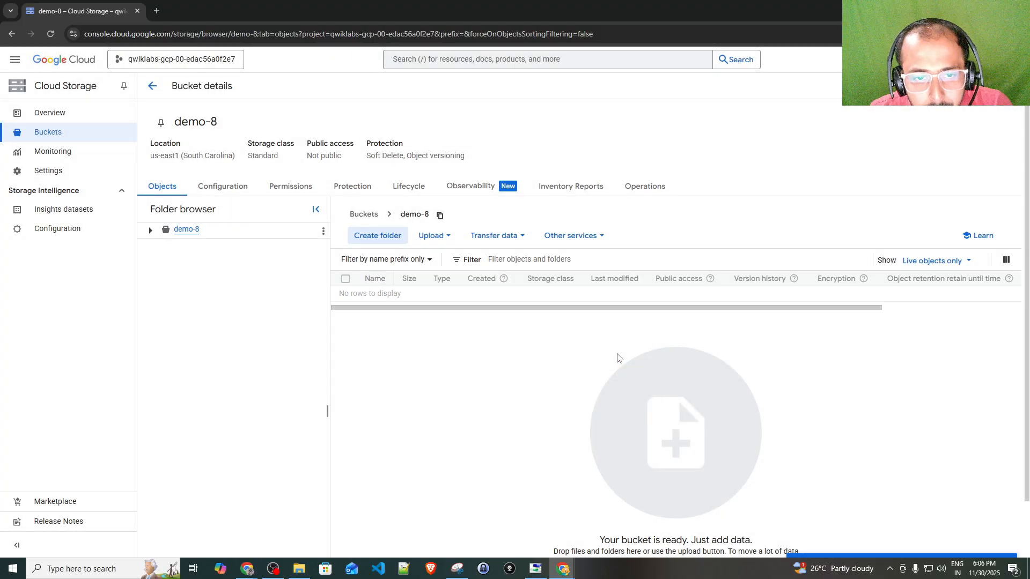
# - Upload the hello text file from Downloads into the demo folder and dismiss the upload notification
pyautogui.click(388, 295)
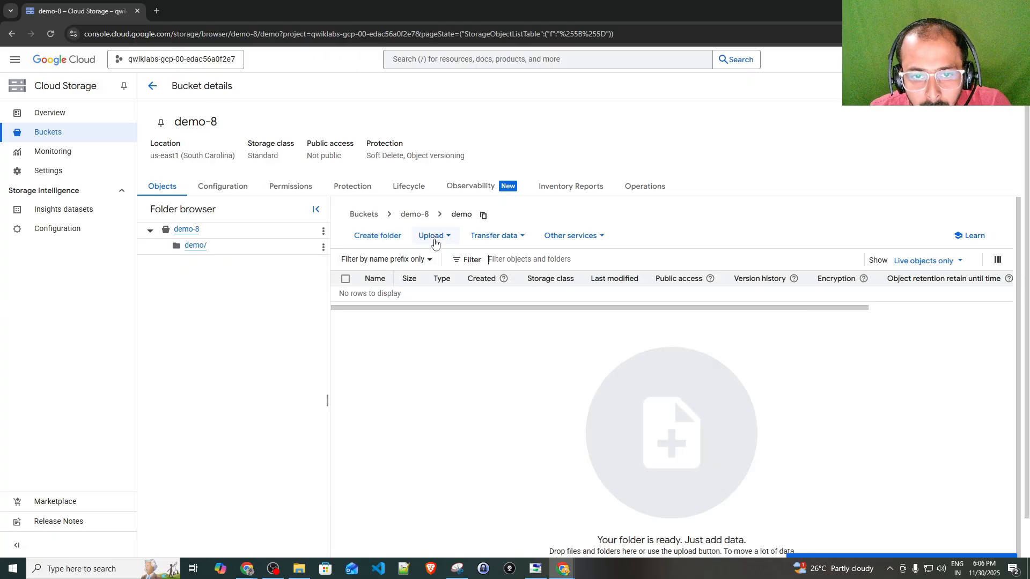
pyautogui.click(434, 238)
pyautogui.click(448, 260)
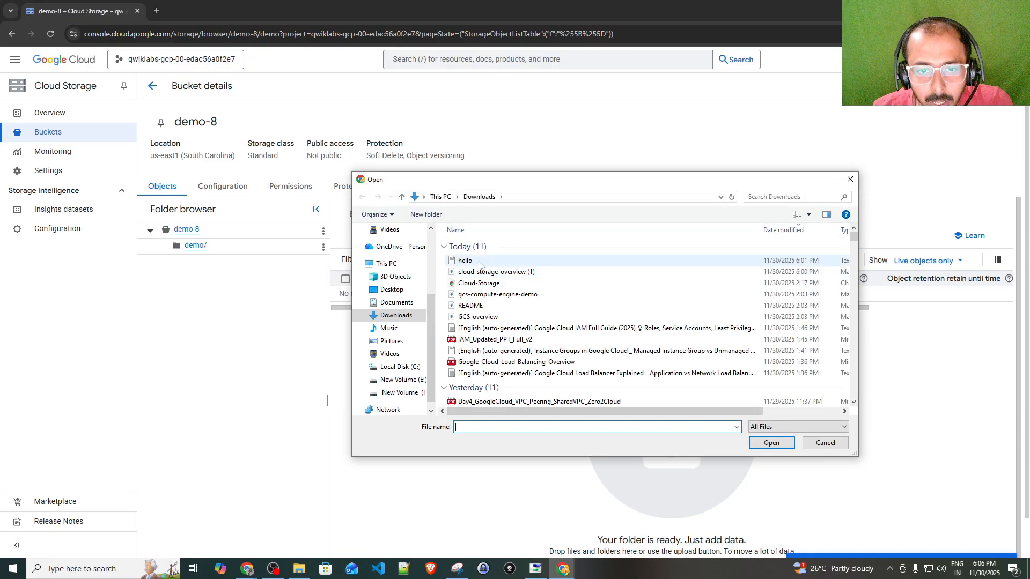
pyautogui.doubleClick(480, 263)
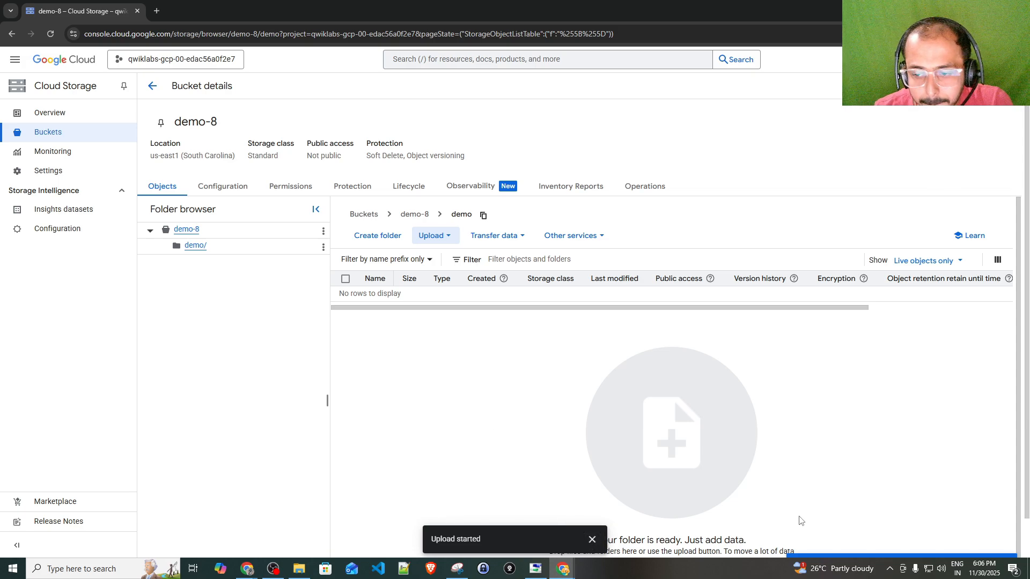
pyautogui.click(594, 541)
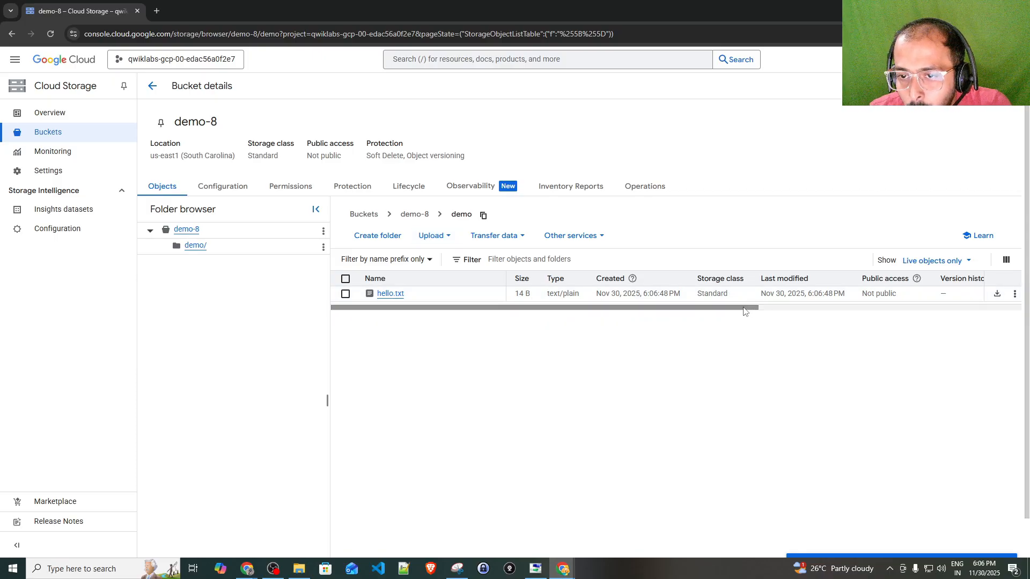
# - Open the object details of hello.txt and check its public access status
pyautogui.moveTo(745, 310); pyautogui.dragTo(529, 322)
pyautogui.click(390, 294)
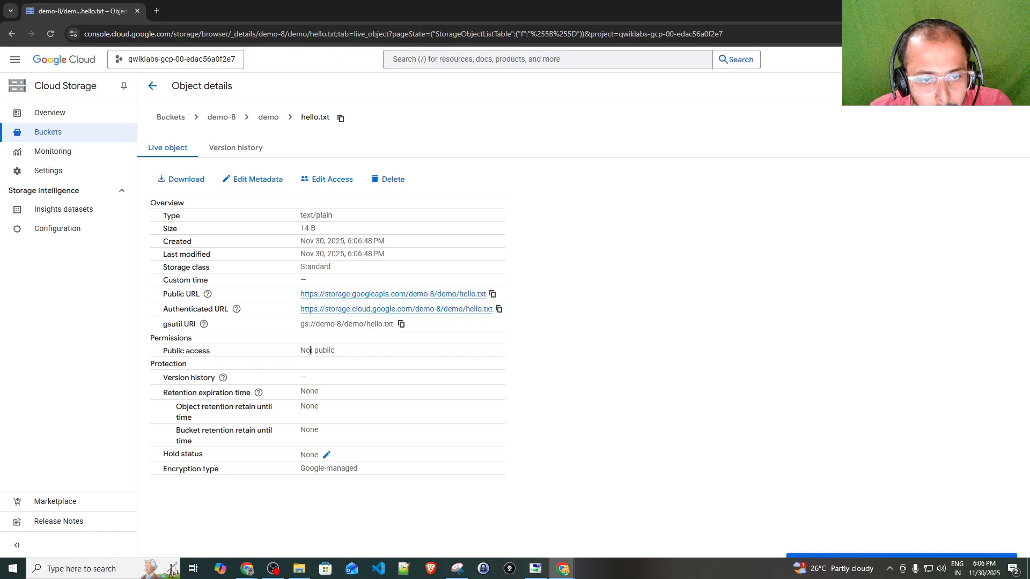
pyautogui.moveTo(292, 352); pyautogui.dragTo(431, 354)
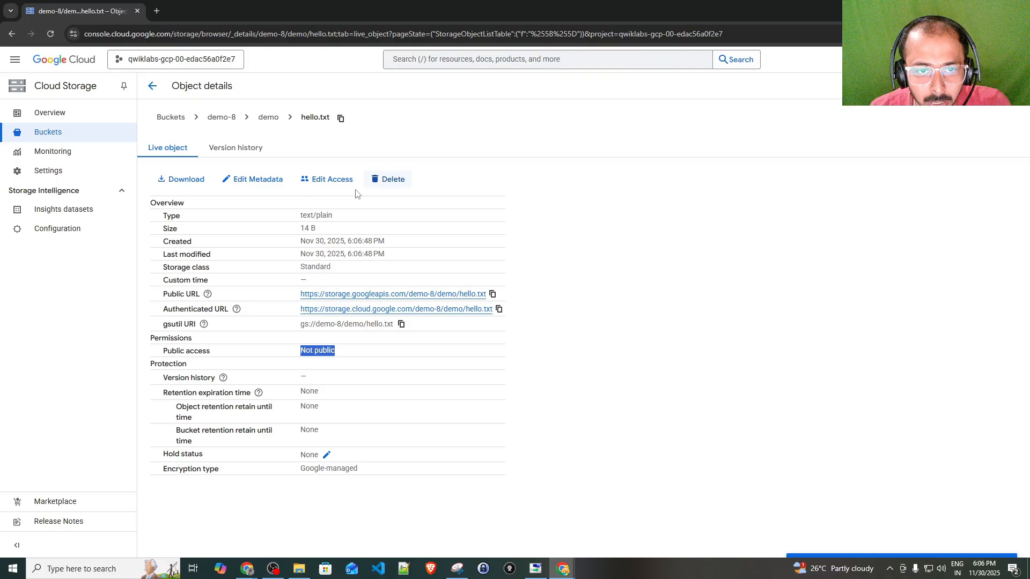
# - Try to edit the access permissions of hello.txt and read the message in the dialog
pyautogui.click(338, 187)
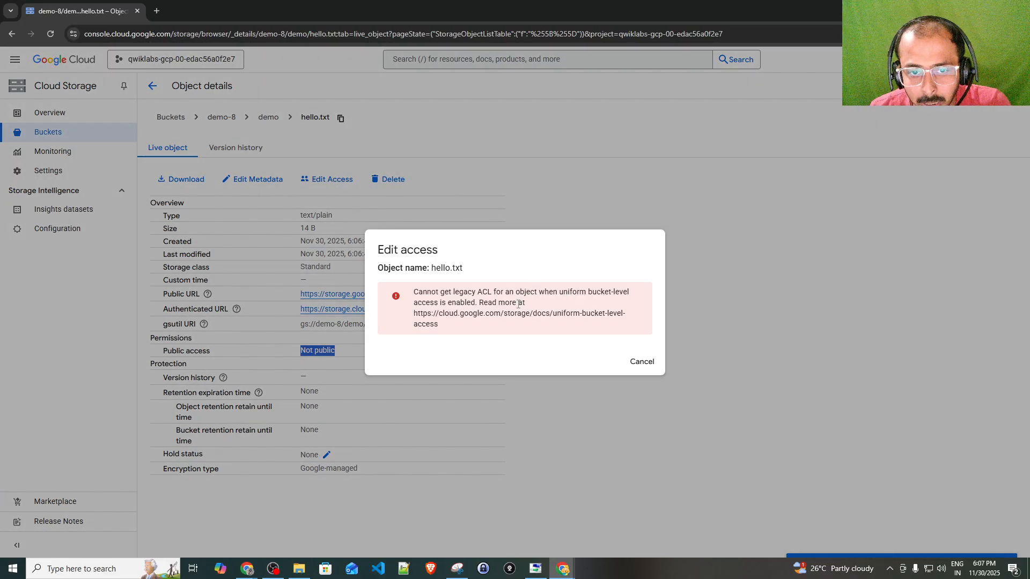
pyautogui.moveTo(412, 292); pyautogui.dragTo(639, 295)
pyautogui.click(587, 302)
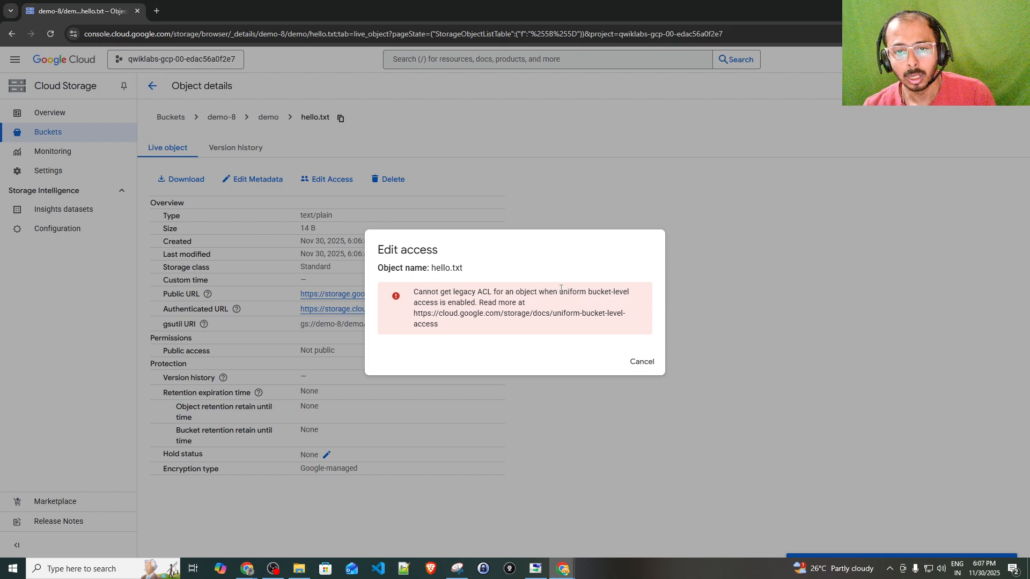
# - Read the message about uniform bucket-level access and legacy ACLs for hello.txt, and close the Edit access dialog
pyautogui.moveTo(560, 292); pyautogui.dragTo(633, 303)
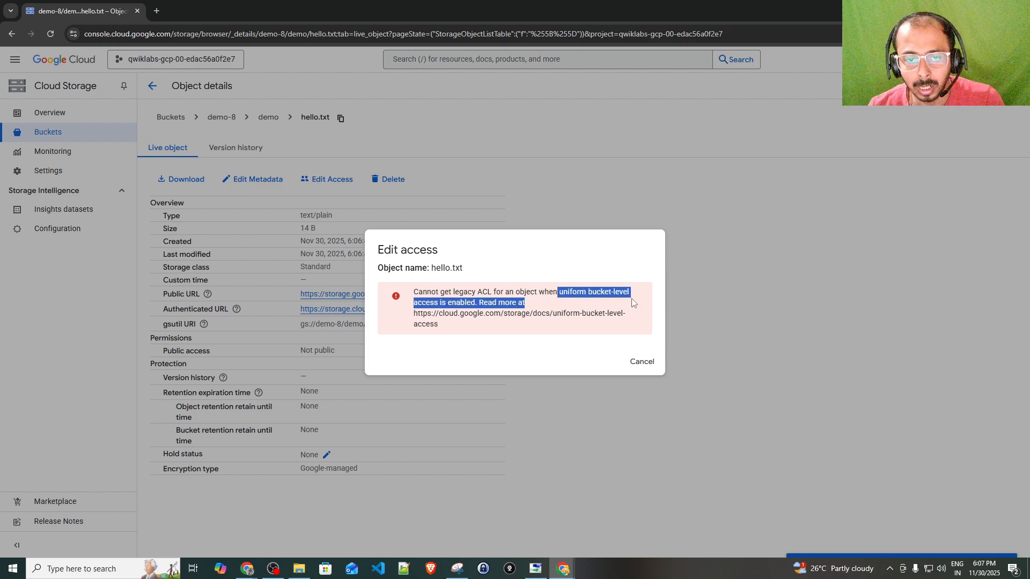
pyautogui.doubleClick(480, 293)
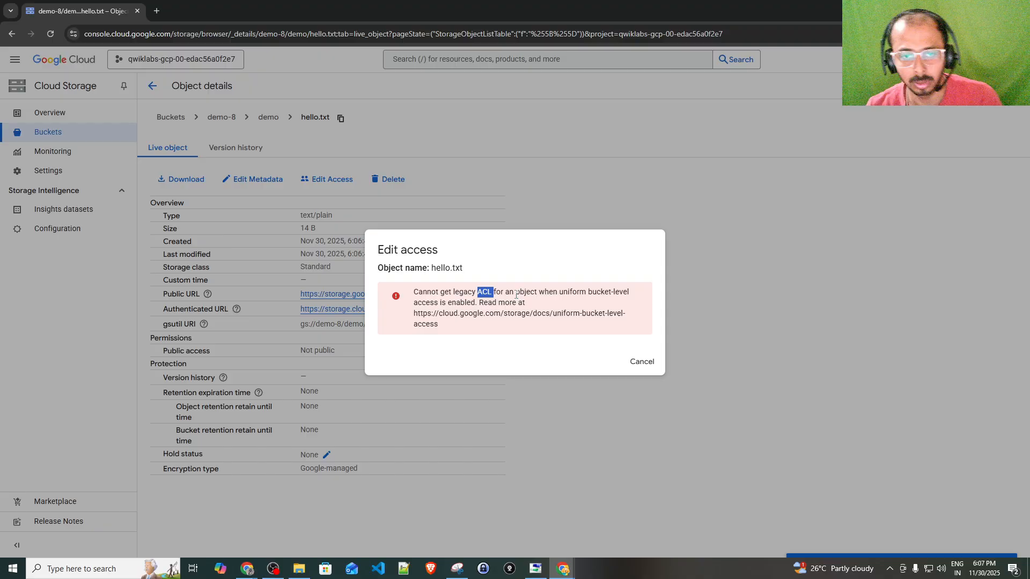
pyautogui.moveTo(420, 289); pyautogui.dragTo(498, 323)
pyautogui.click(498, 323)
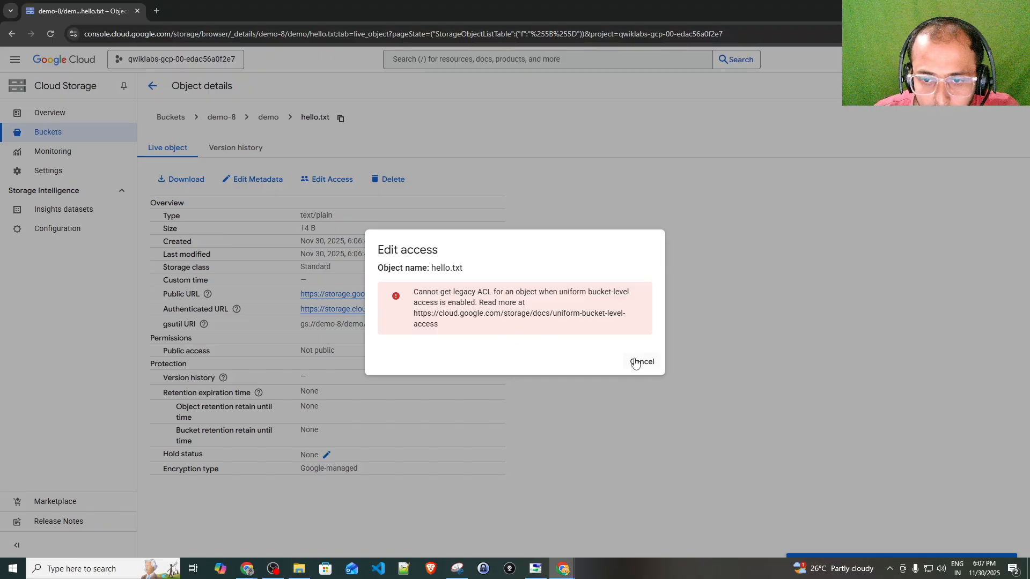
pyautogui.click(641, 362)
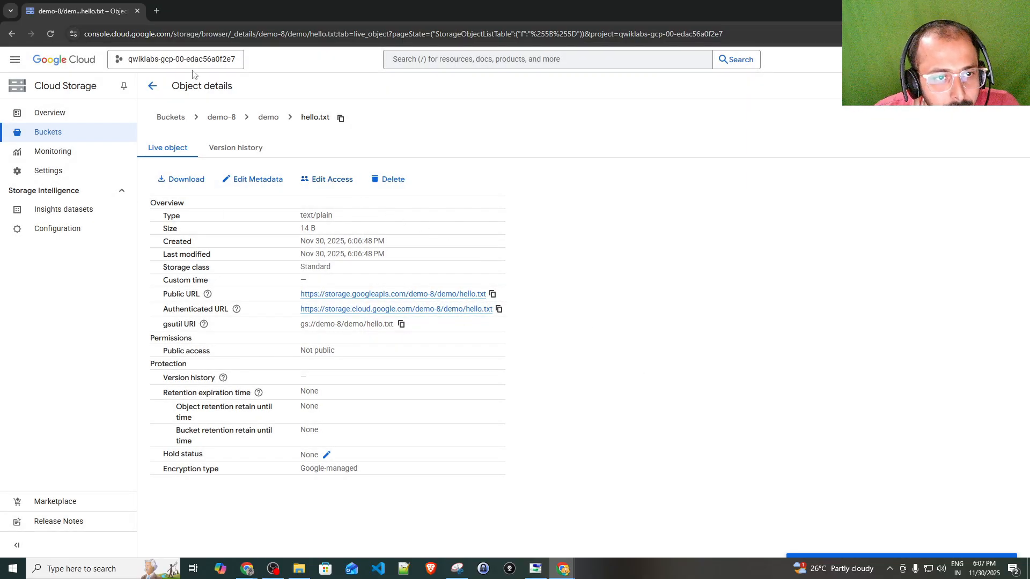
# - Check the version history of hello.txt and return to the demo folder, refreshing its object list
pyautogui.click(242, 156)
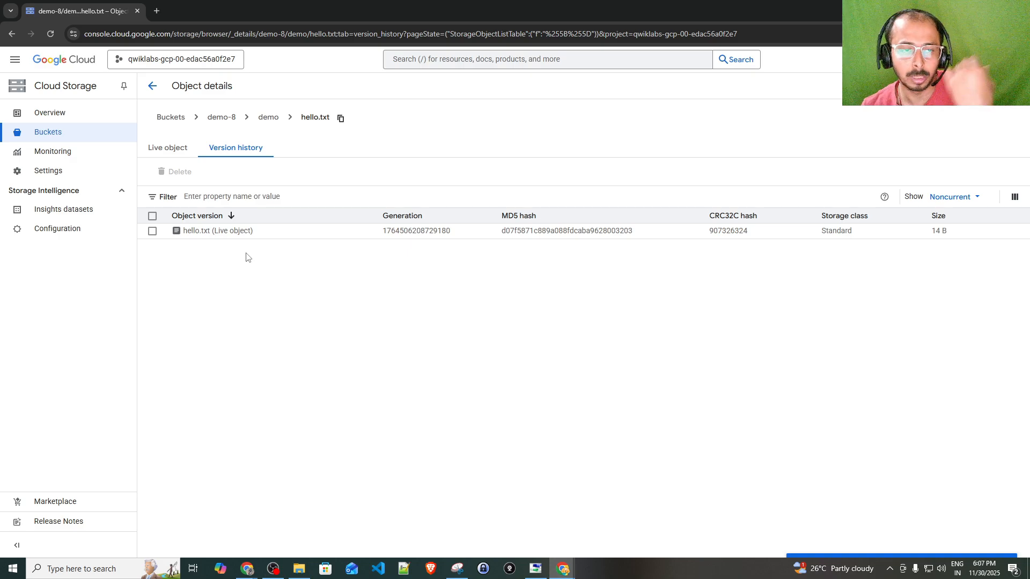
pyautogui.click(168, 150)
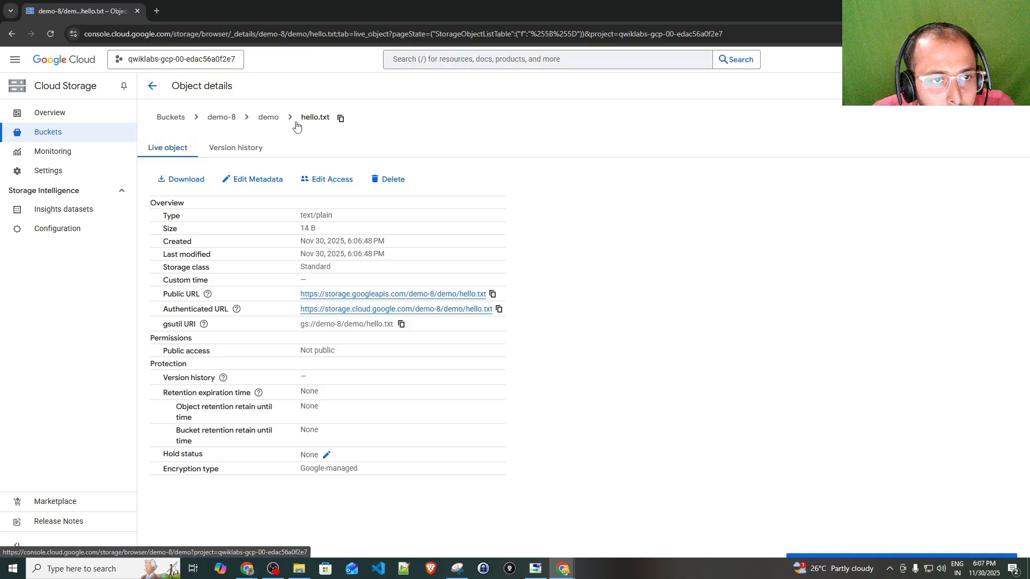
pyautogui.click(269, 118)
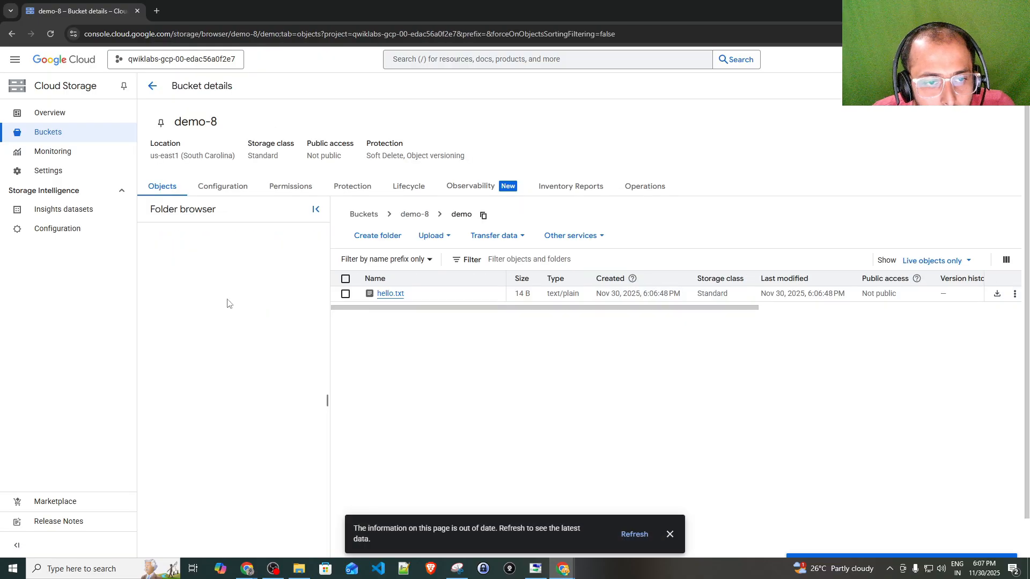
pyautogui.click(637, 535)
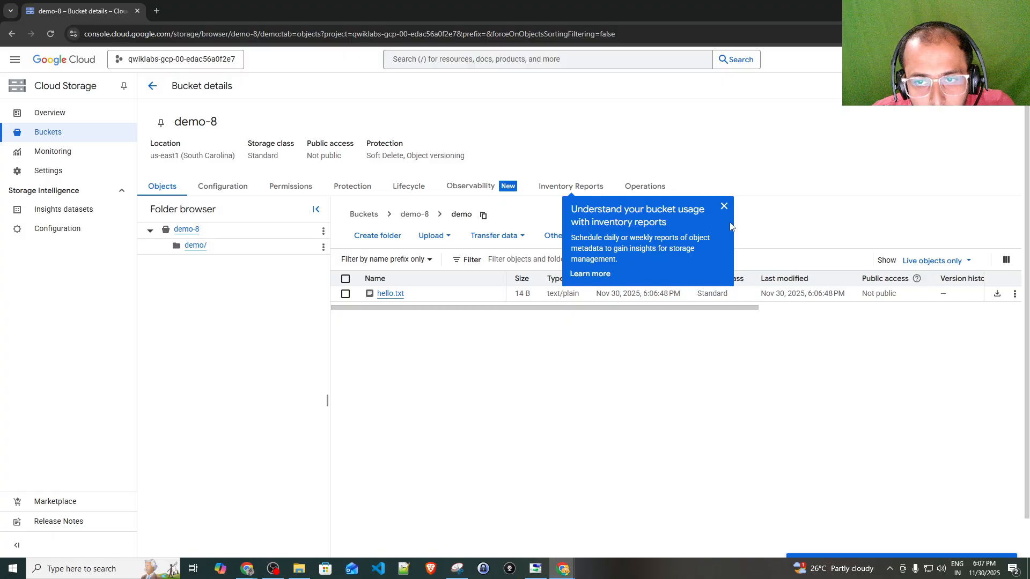
pyautogui.click(724, 207)
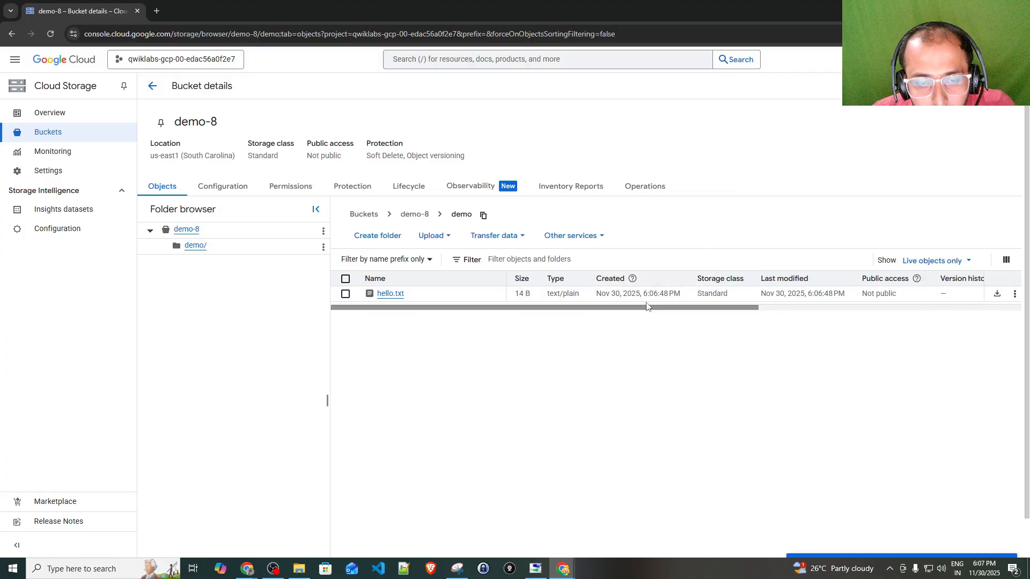
pyautogui.click(390, 296)
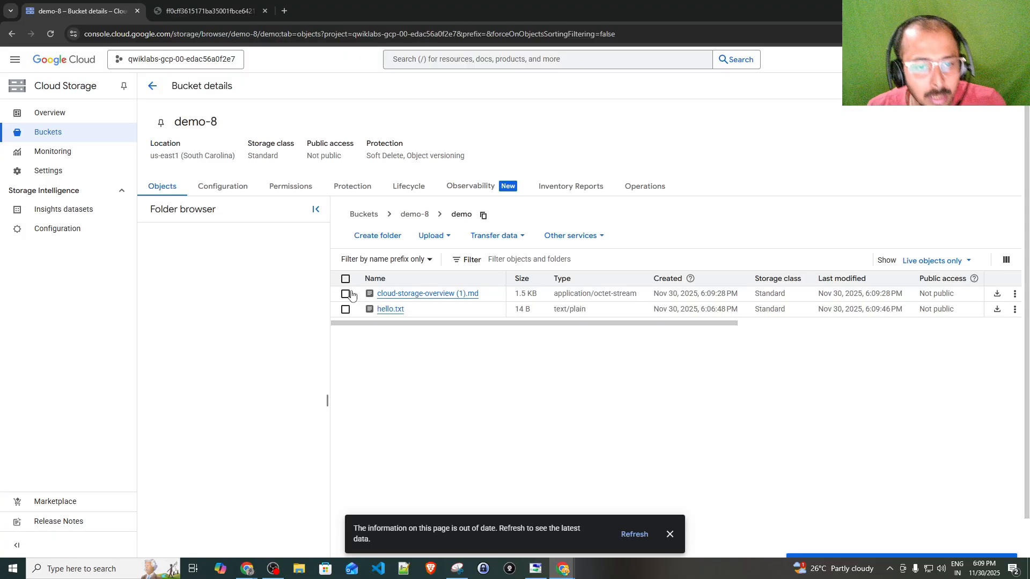
# - Delete cloud-storage-overview (1).md from the demo folder after reading the object versioning notice, and dismiss the notification
pyautogui.click(349, 294)
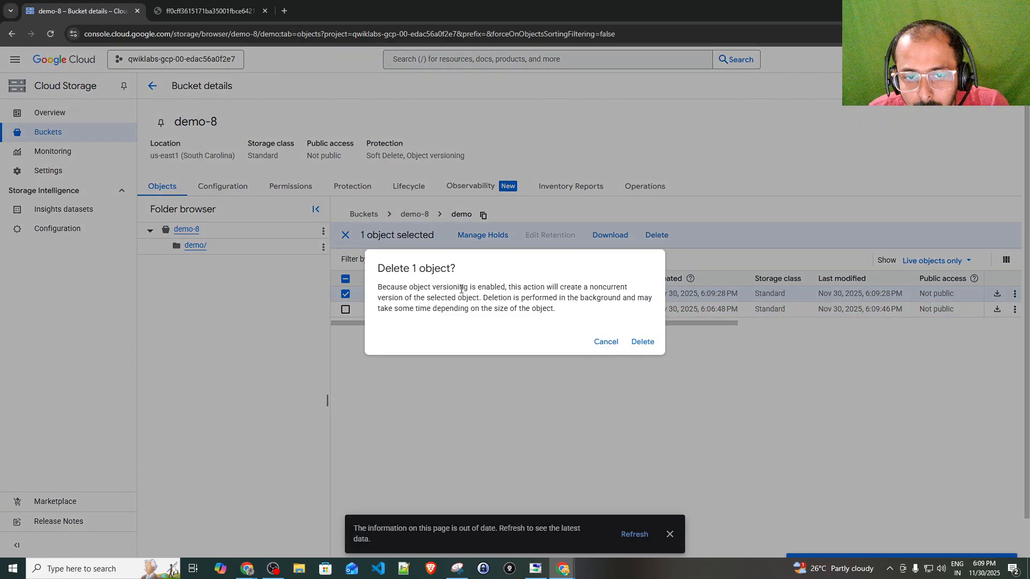
pyautogui.moveTo(413, 288); pyautogui.dragTo(522, 289)
pyautogui.click(541, 289)
pyautogui.moveTo(404, 290); pyautogui.dragTo(616, 290)
pyautogui.click(472, 288)
pyautogui.click(512, 290)
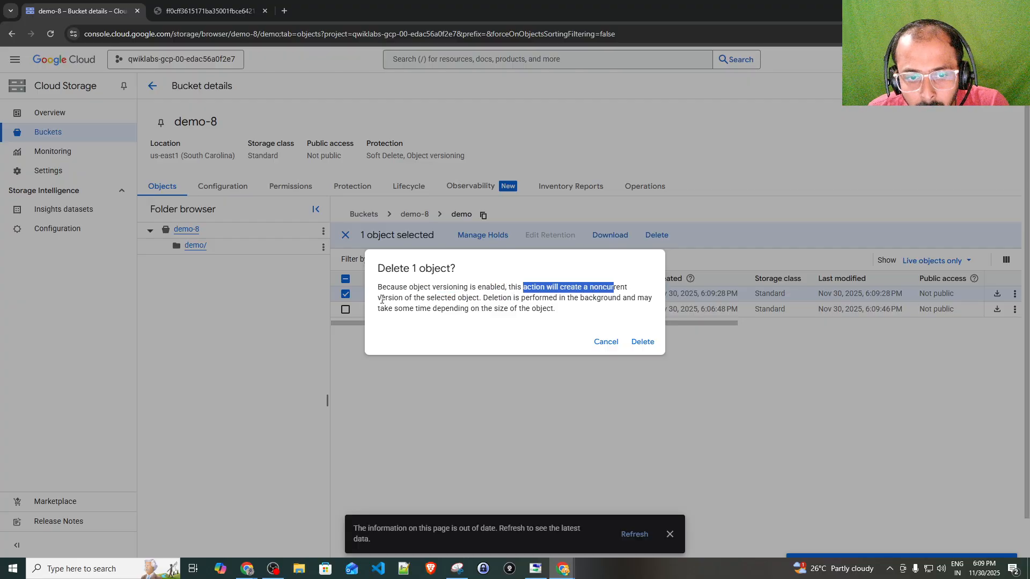
pyautogui.click(443, 299)
pyautogui.moveTo(380, 299); pyautogui.dragTo(633, 301)
pyautogui.click(476, 298)
pyautogui.moveTo(380, 309); pyautogui.dragTo(628, 318)
pyautogui.click(564, 320)
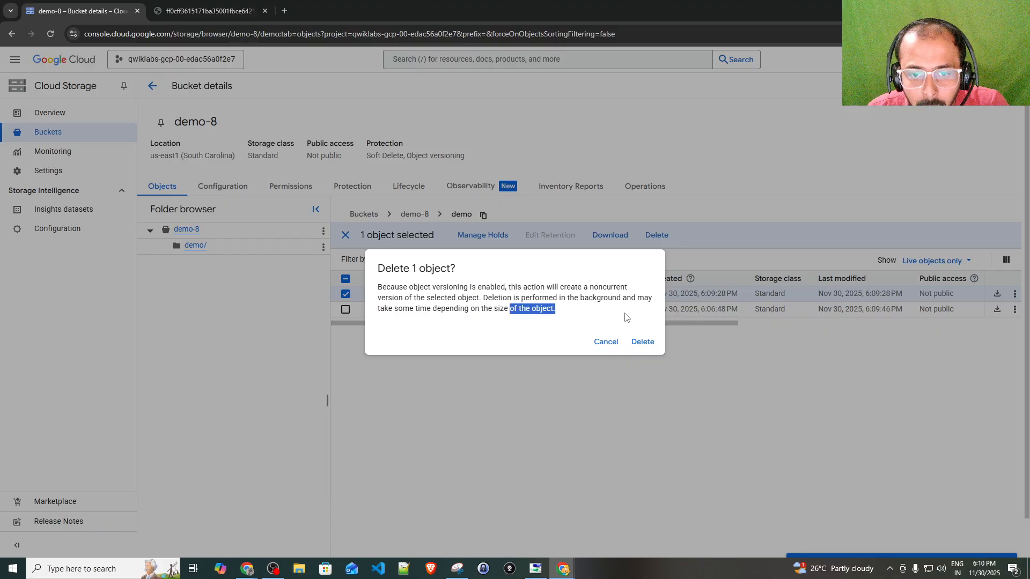
pyautogui.click(651, 343)
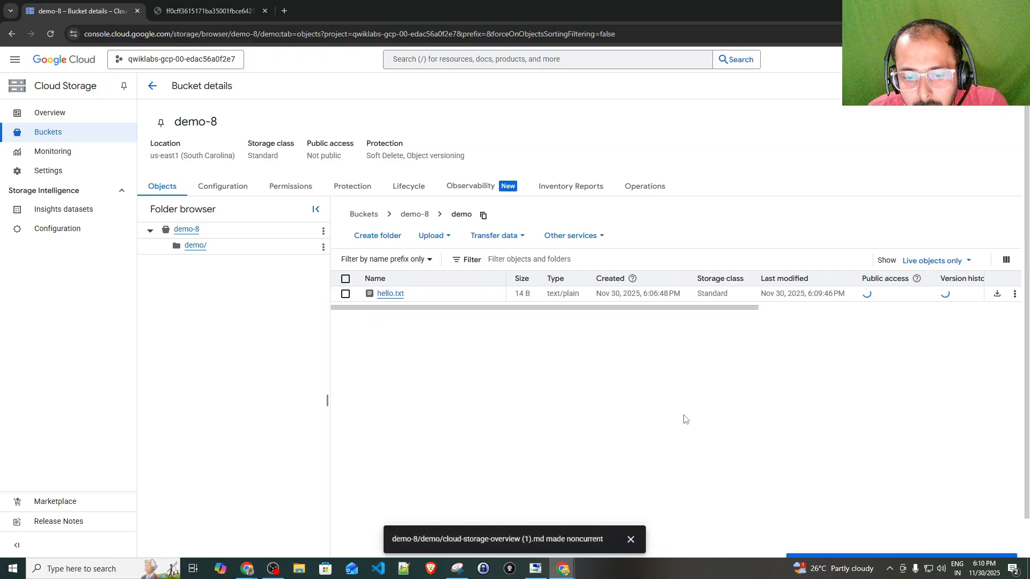
pyautogui.click(631, 540)
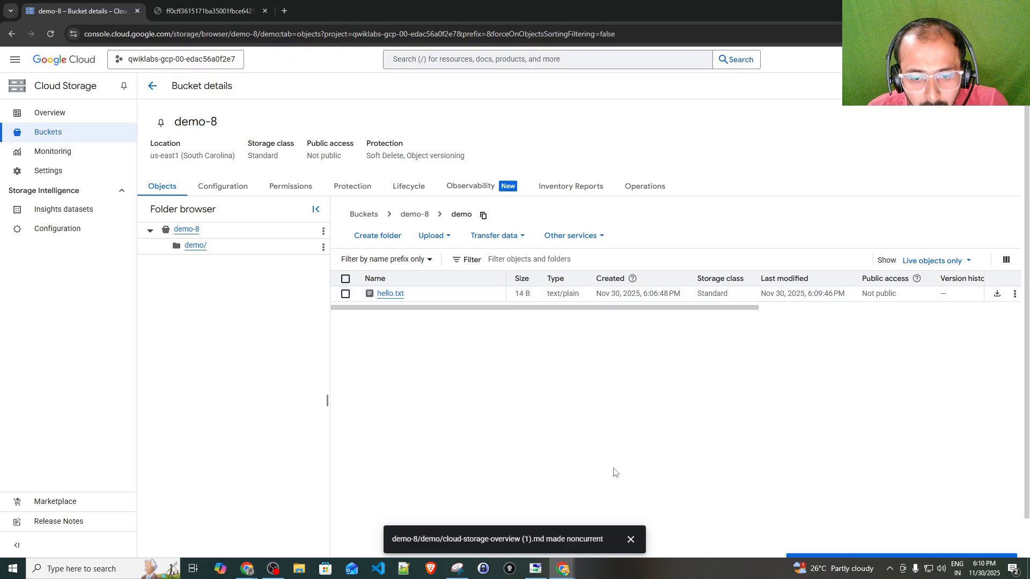
pyautogui.click(632, 540)
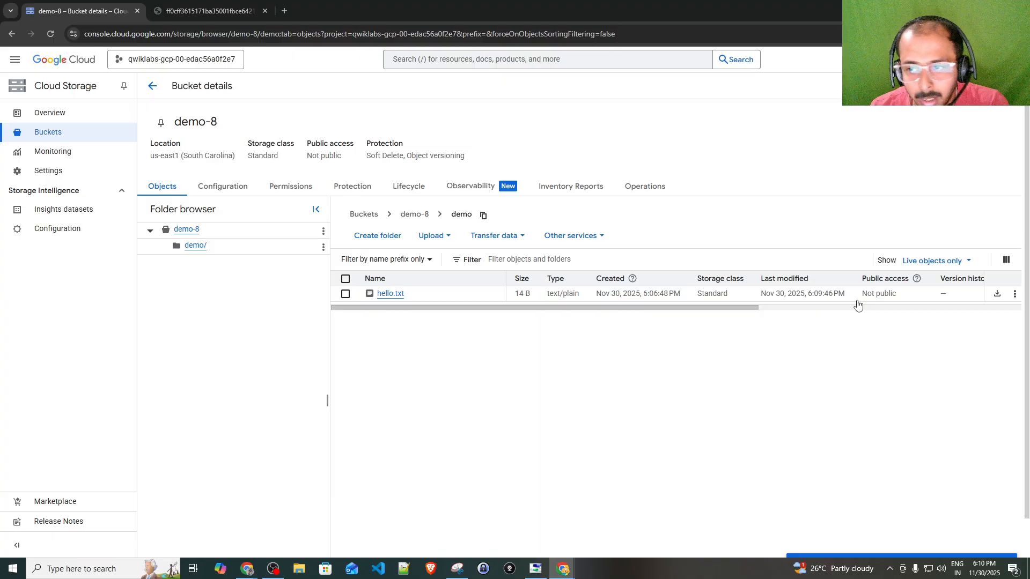
# - Check the demo folder for soft-deleted objects, and switch its list to live and noncurrent objects
pyautogui.click(948, 266)
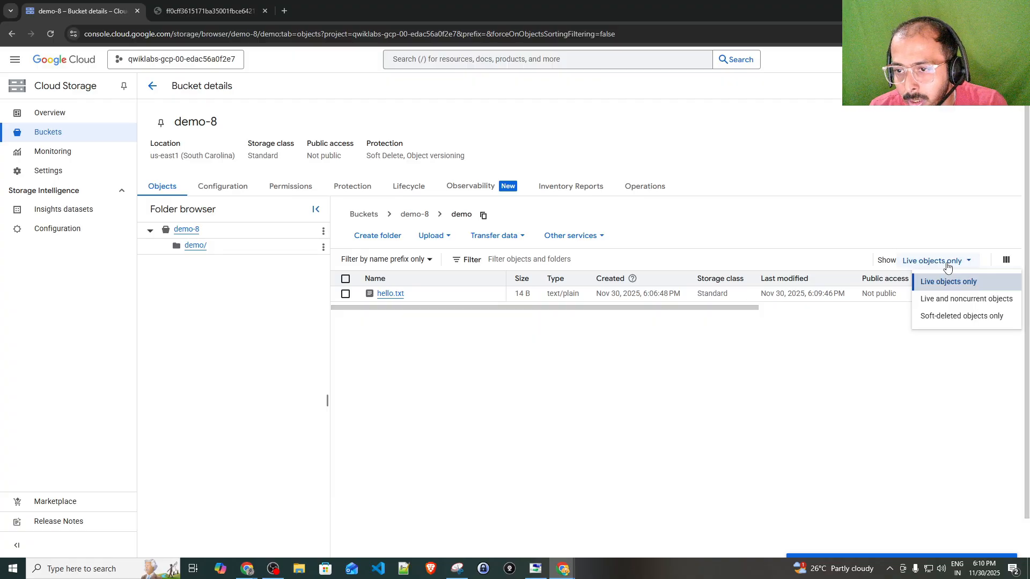
pyautogui.click(951, 319)
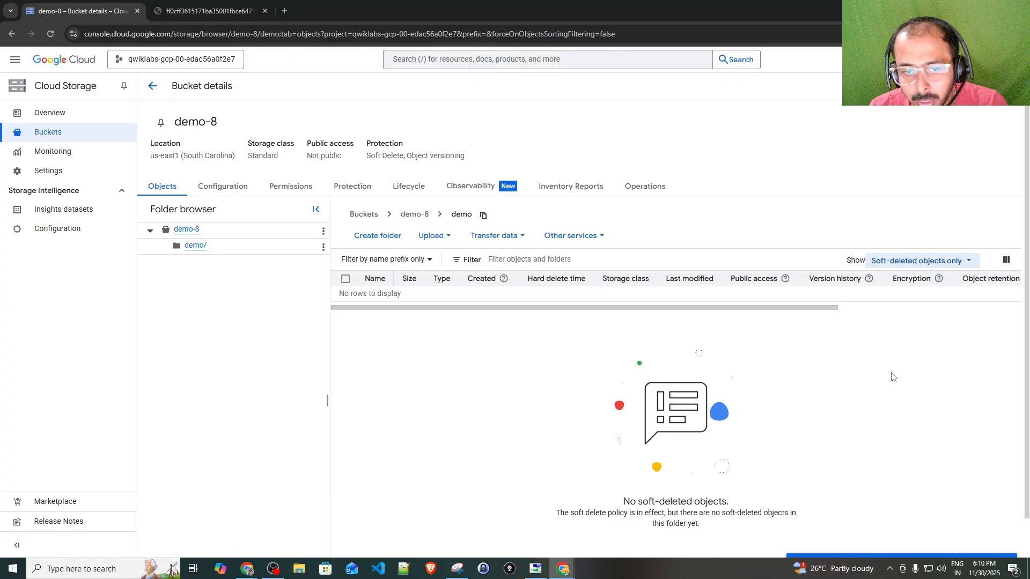
pyautogui.click(932, 261)
pyautogui.click(939, 299)
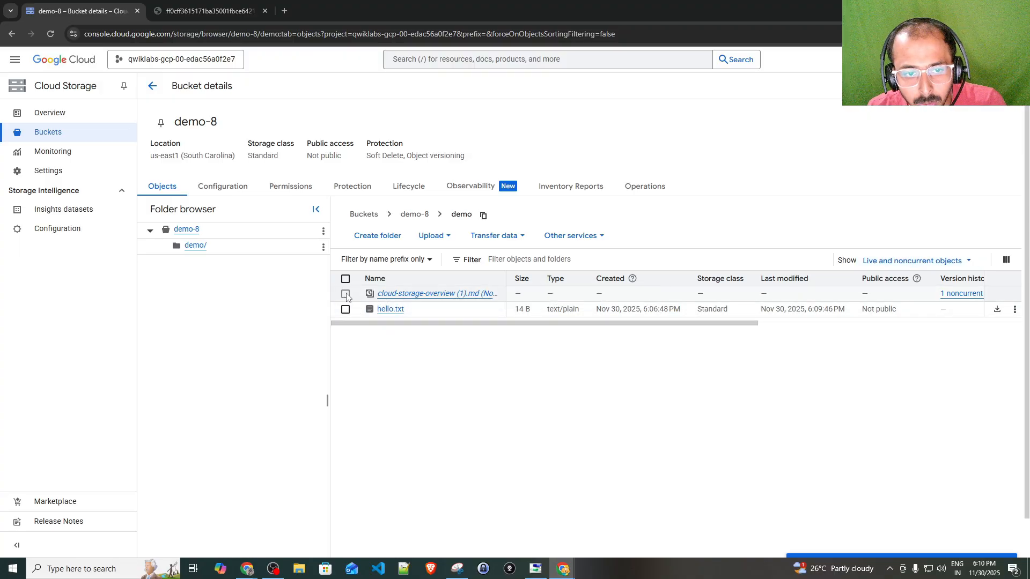
# - Review and restore the noncurrent version of cloud-storage-overview (1).md, and return to the demo folder with its list refreshed
pyautogui.click(424, 294)
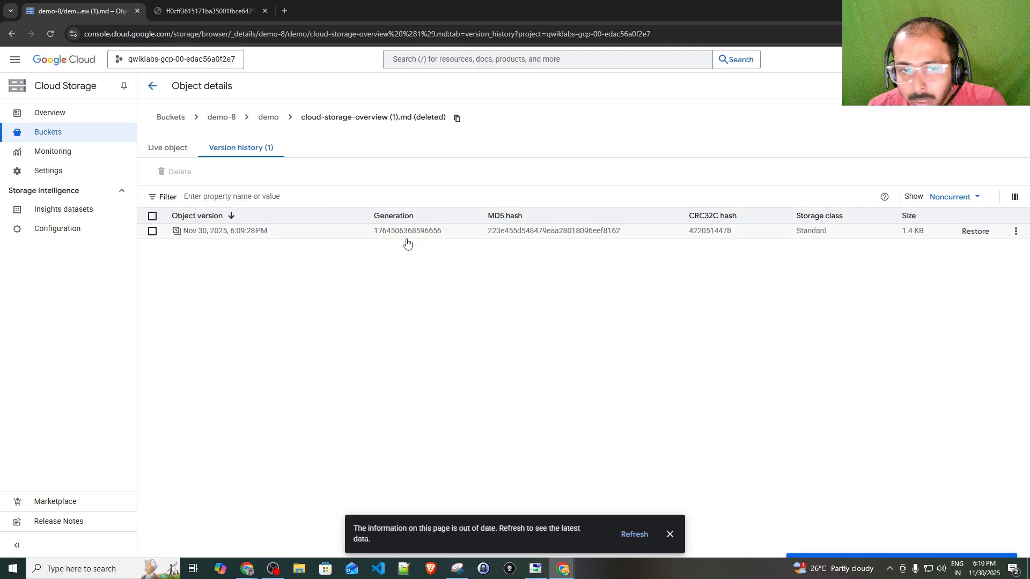
pyautogui.click(975, 231)
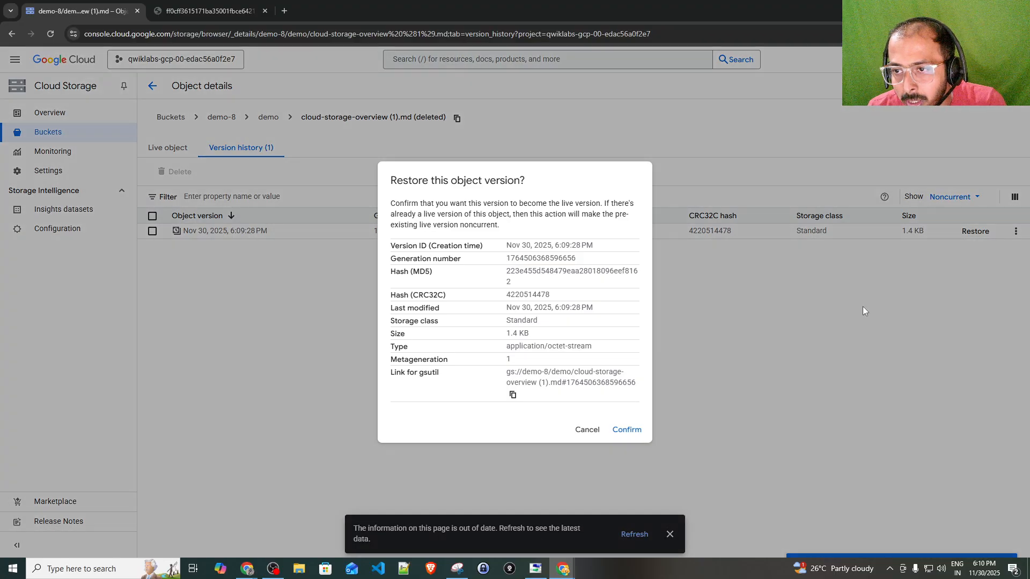
pyautogui.moveTo(392, 258); pyautogui.dragTo(593, 347)
pyautogui.click(592, 347)
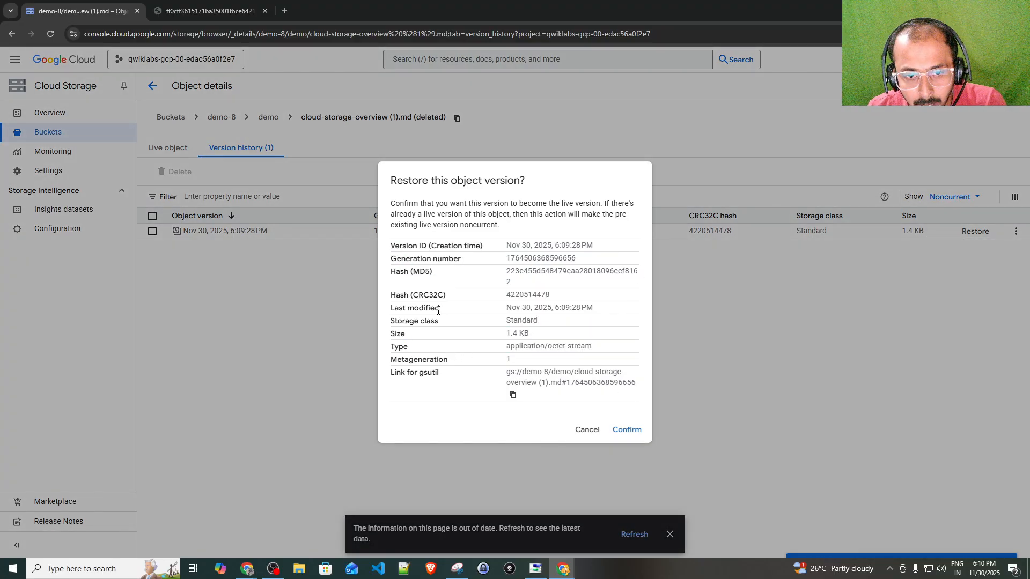
pyautogui.moveTo(401, 246); pyautogui.dragTo(577, 375)
pyautogui.click(579, 386)
pyautogui.click(633, 430)
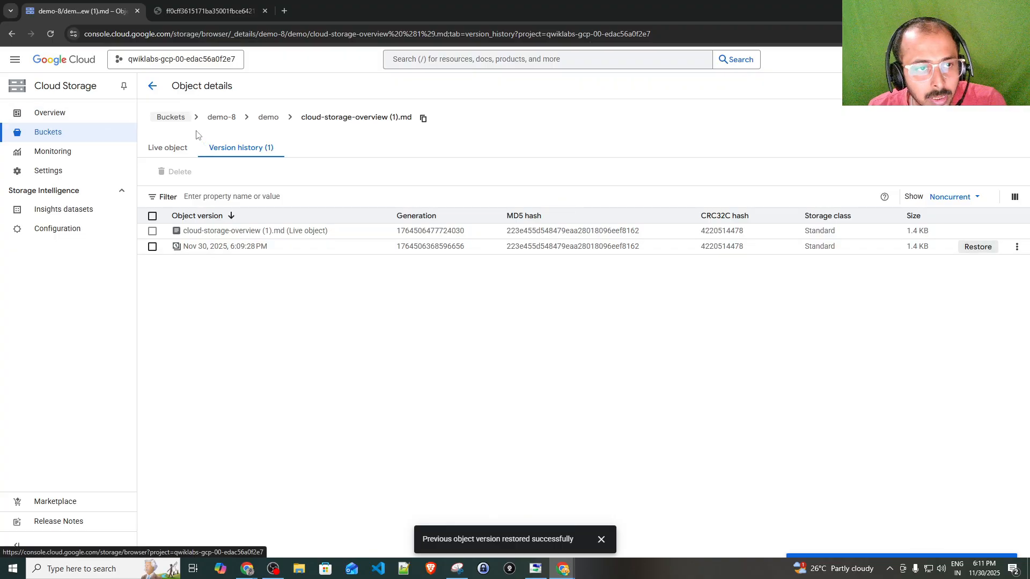
pyautogui.click(265, 119)
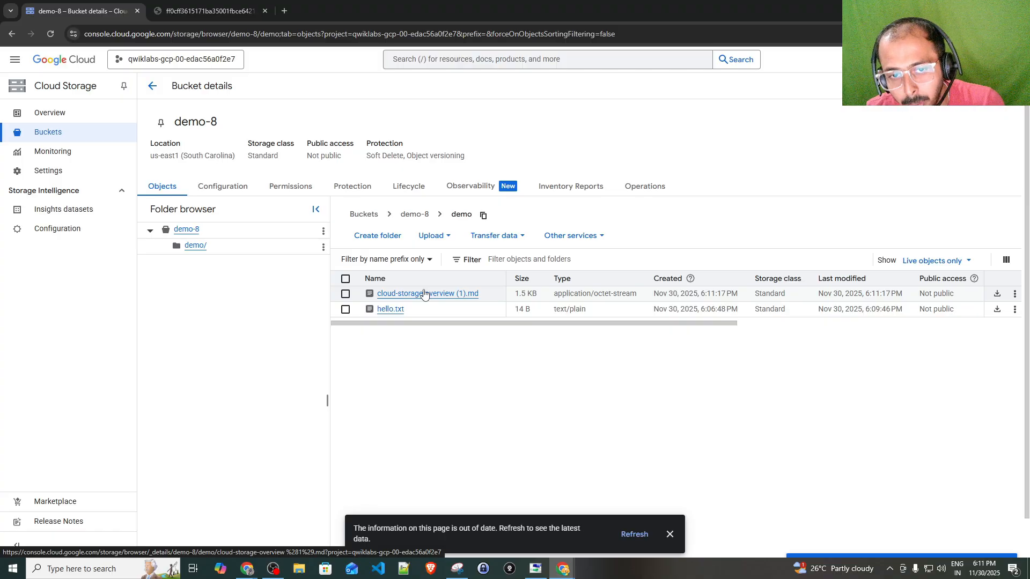
pyautogui.click(639, 539)
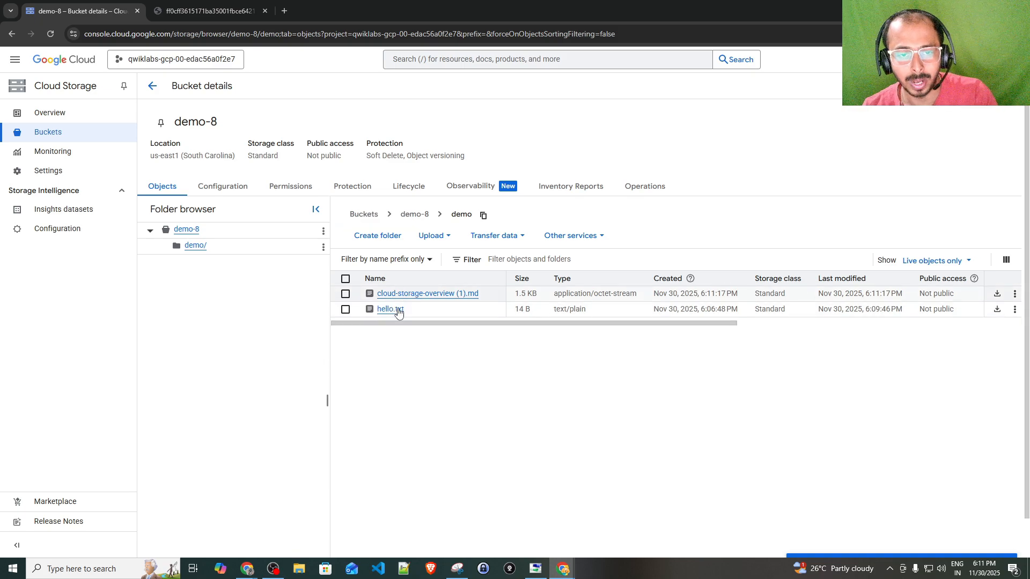
# - Create an IAM service account named "demo-8" with the description "for demo purpose" and continue past the optional project permissions
pyautogui.click(15, 63)
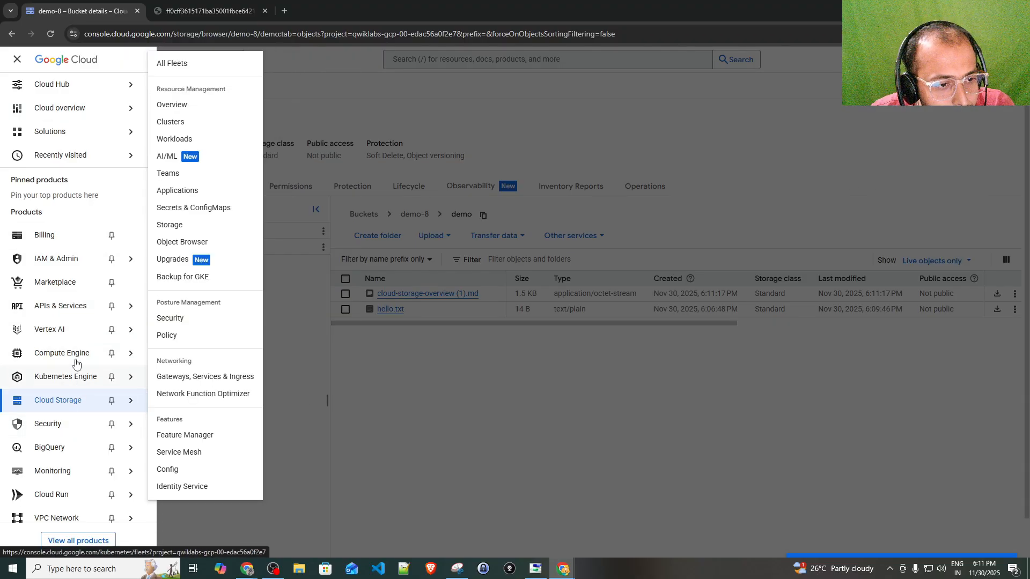
pyautogui.moveTo(81, 263)
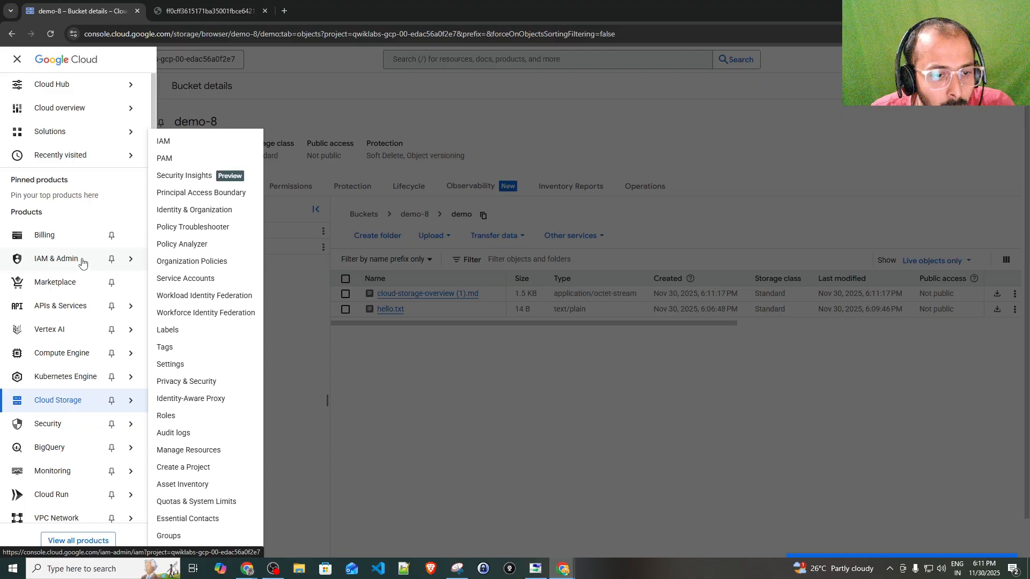
pyautogui.click(189, 287)
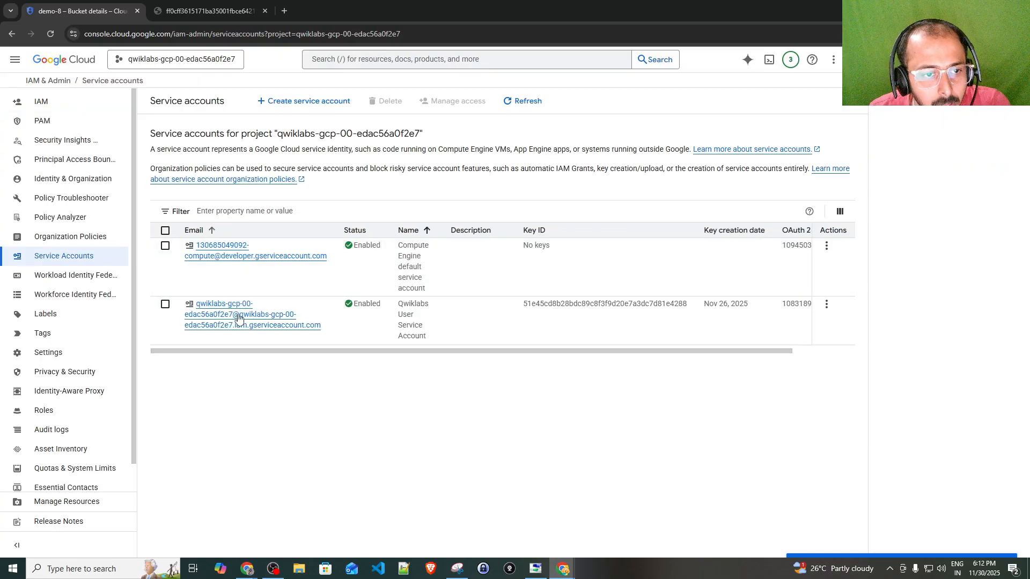
pyautogui.click(294, 102)
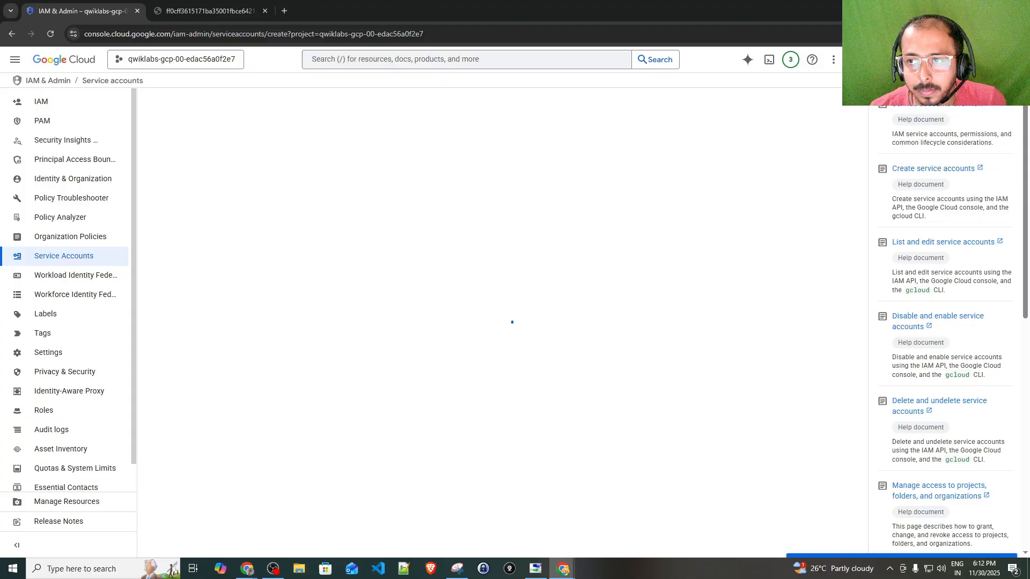
pyautogui.click(239, 163)
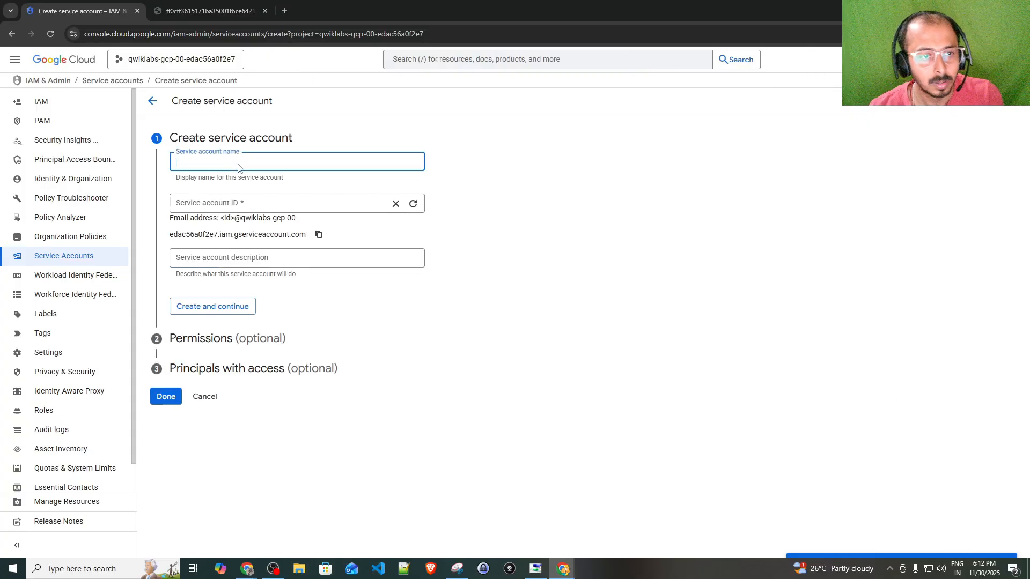
pyautogui.write('demo-8')
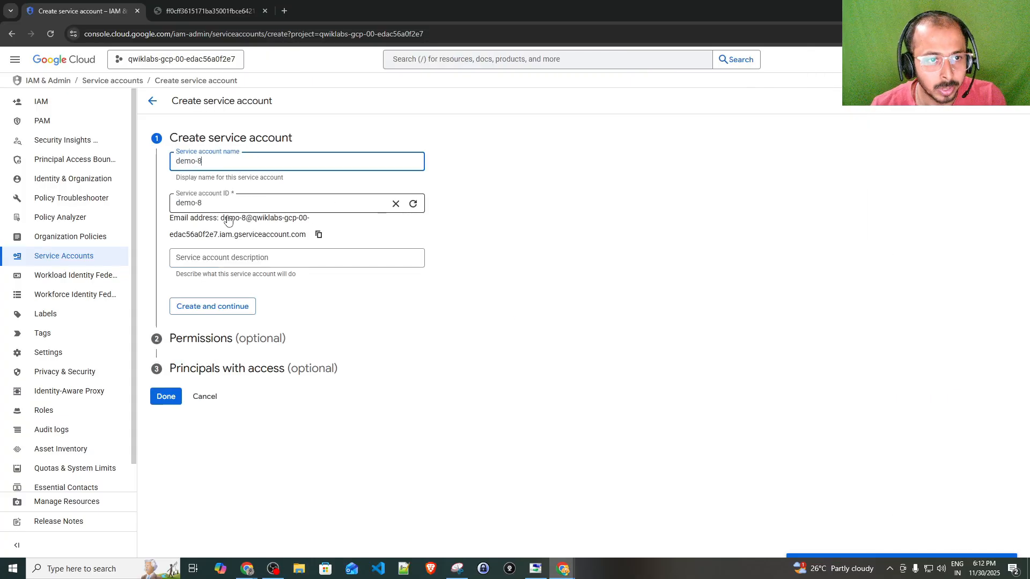
pyautogui.click(243, 260)
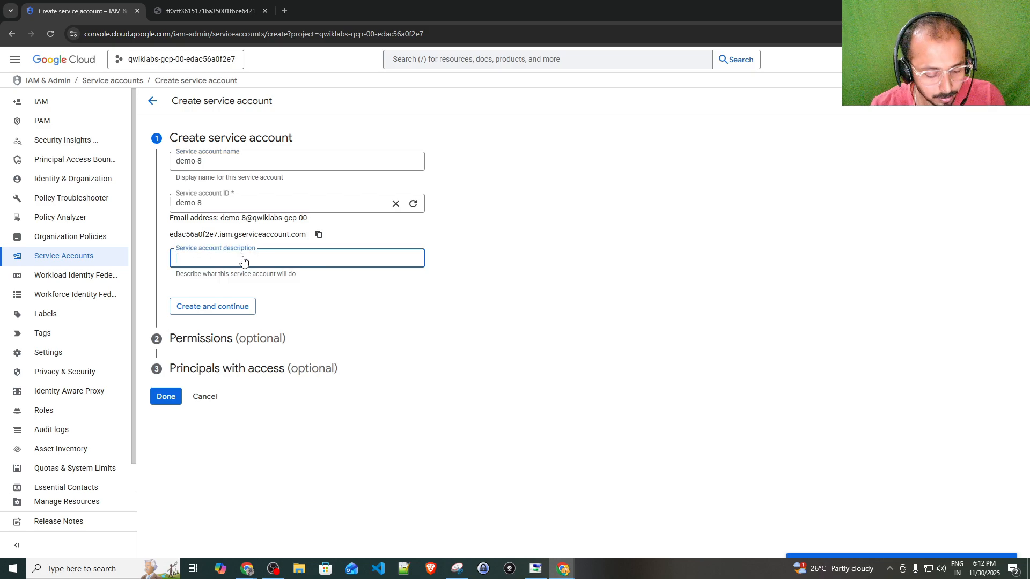
pyautogui.write('for demo purpose')
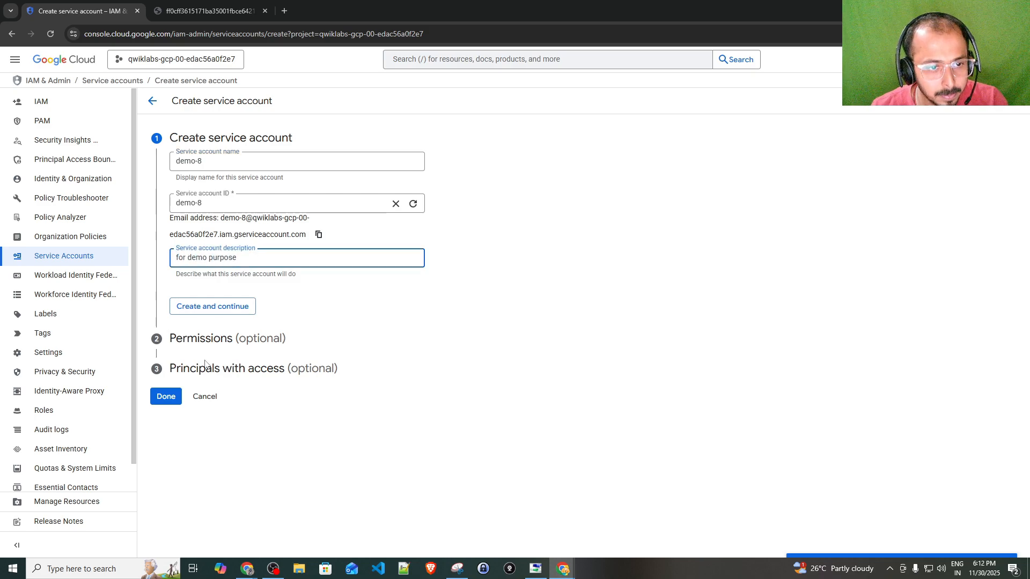
pyautogui.click(211, 308)
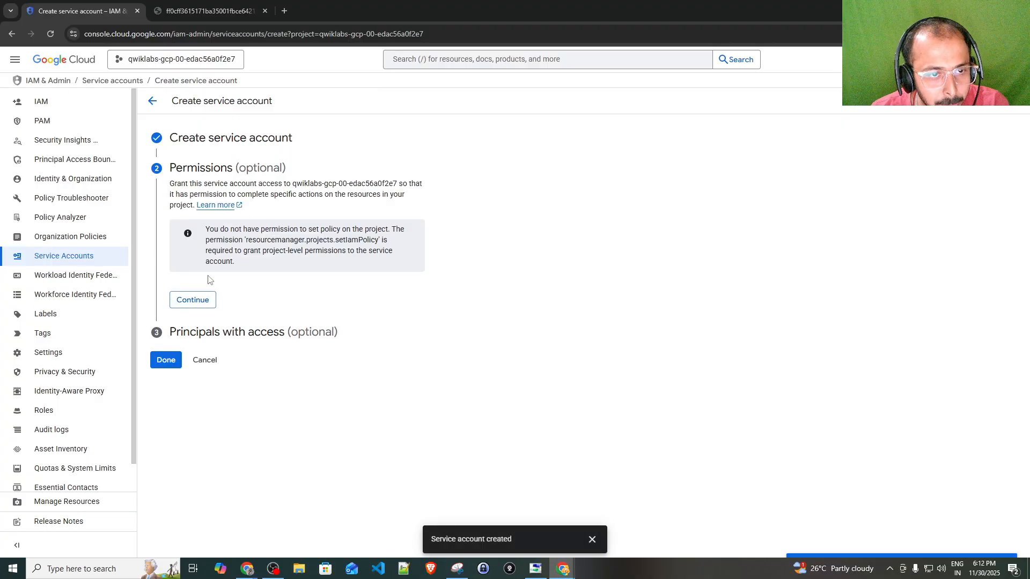
pyautogui.click(197, 302)
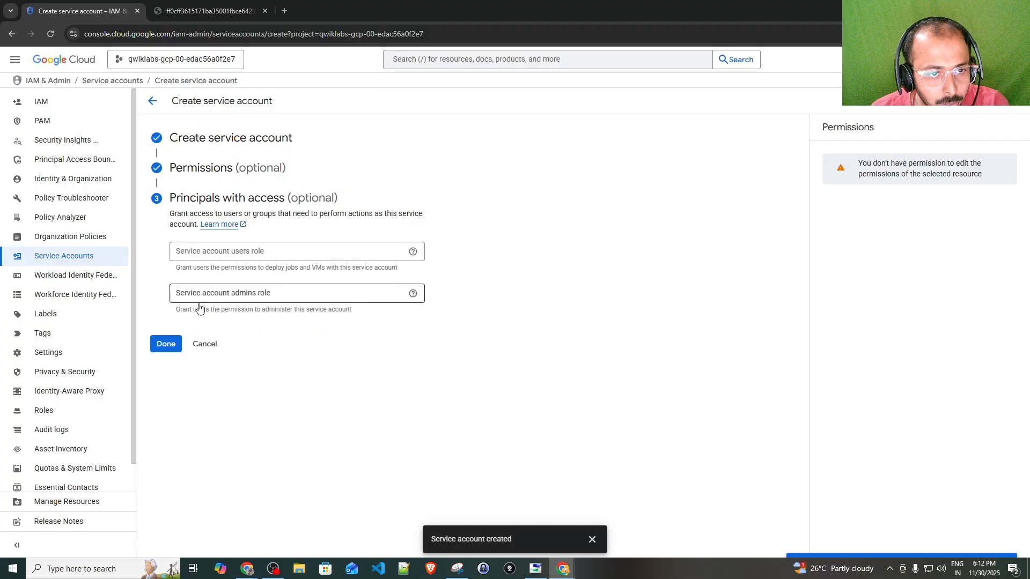
# - Finish creating the service account without granting any principals access, and dismiss the notification
pyautogui.click(163, 346)
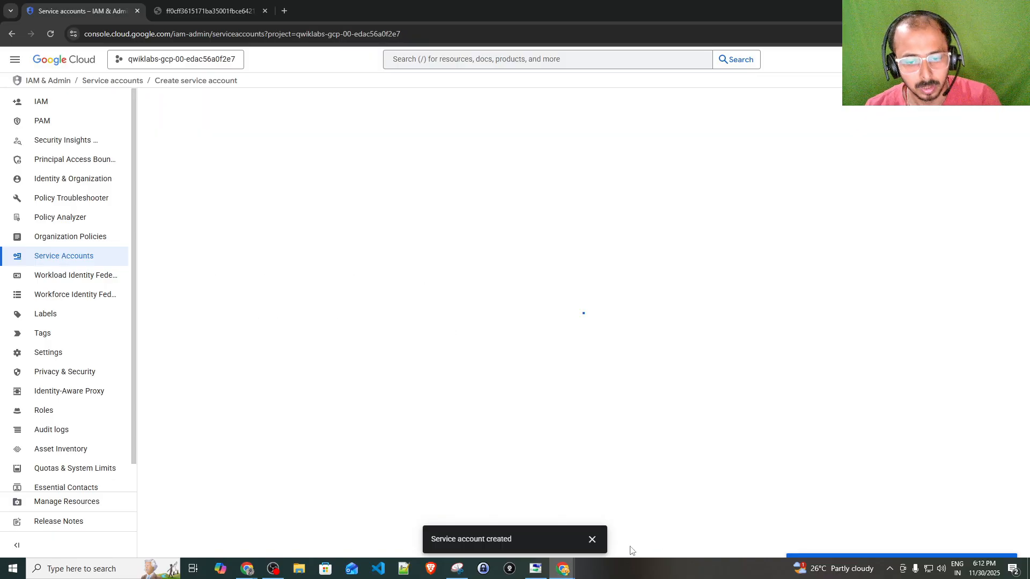
pyautogui.click(592, 542)
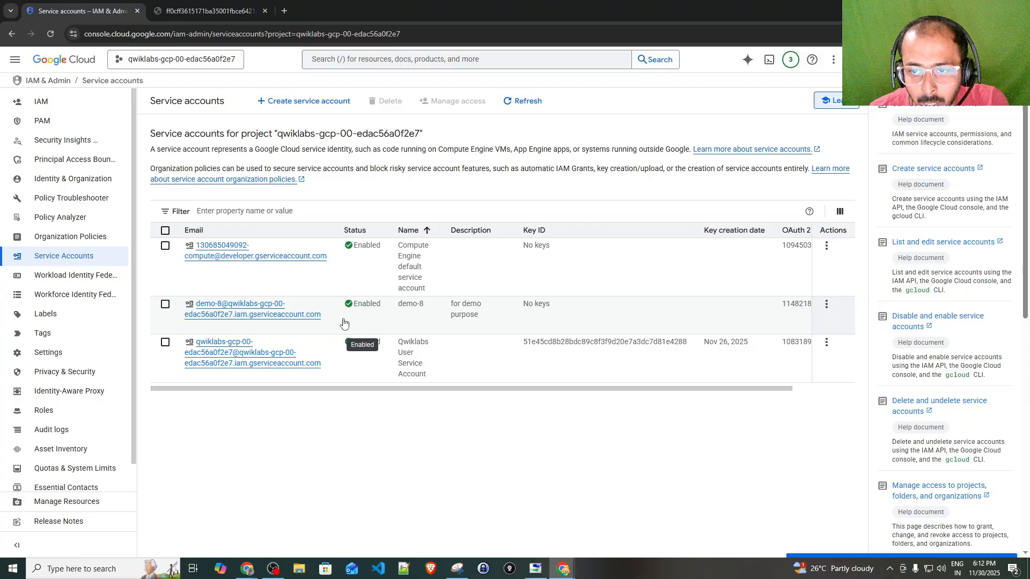
# - Start creating a Compute Engine VM instance, dismiss the introductory tip, and name the instance "demo-8"
pyautogui.click(15, 60)
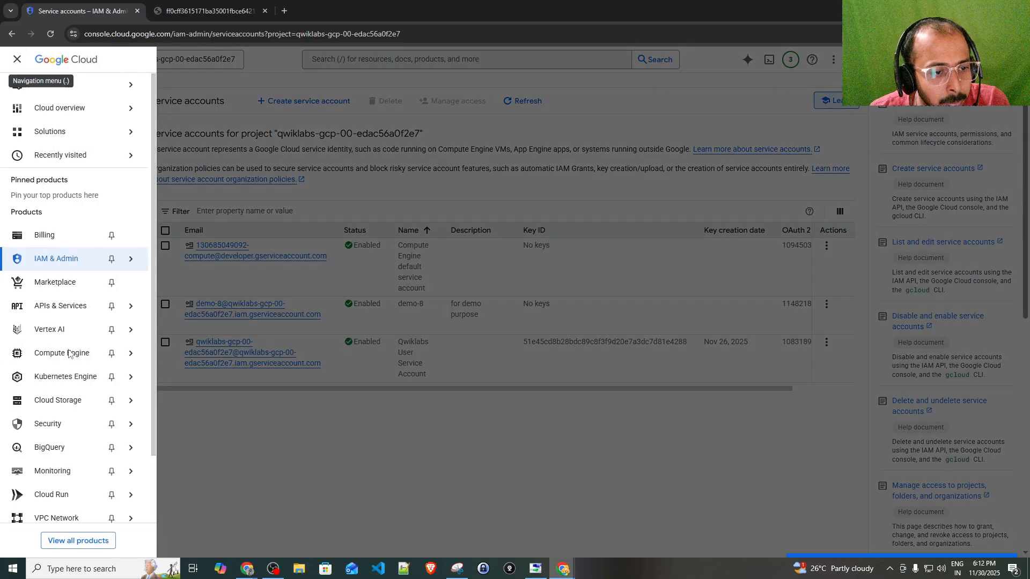
pyautogui.moveTo(71, 355)
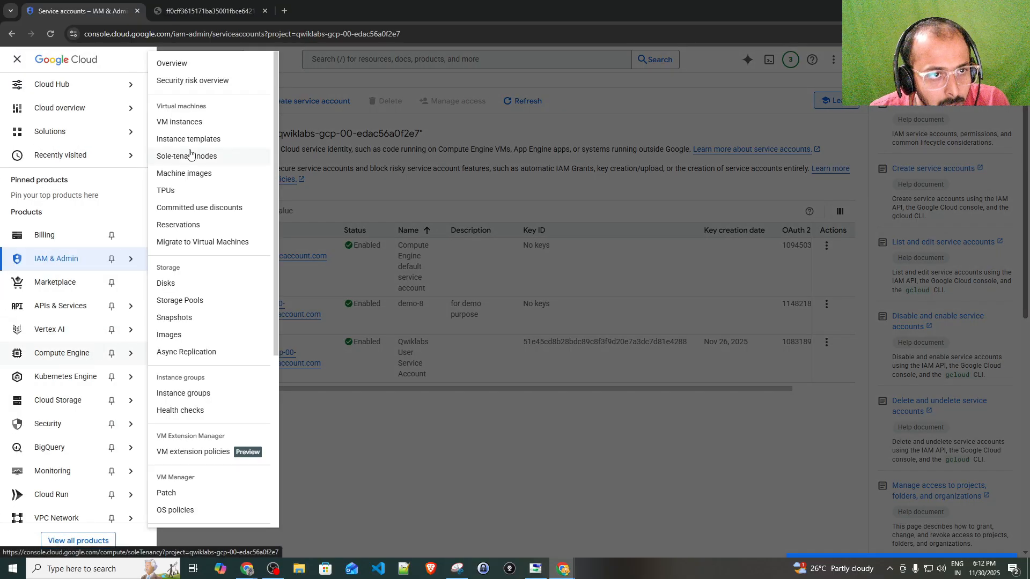
pyautogui.click(193, 123)
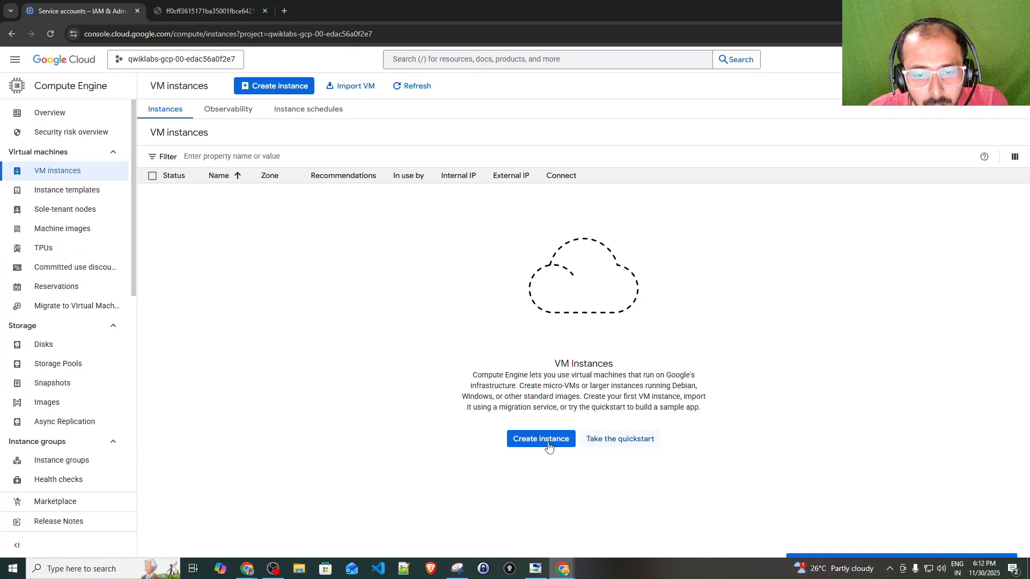
pyautogui.click(548, 447)
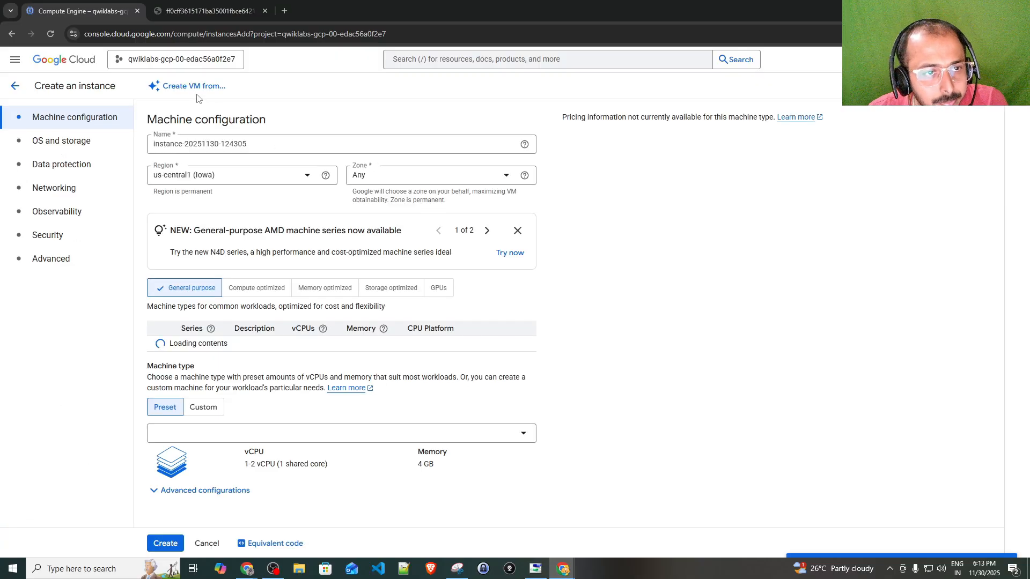
pyautogui.moveTo(247, 144); pyautogui.dragTo(156, 141)
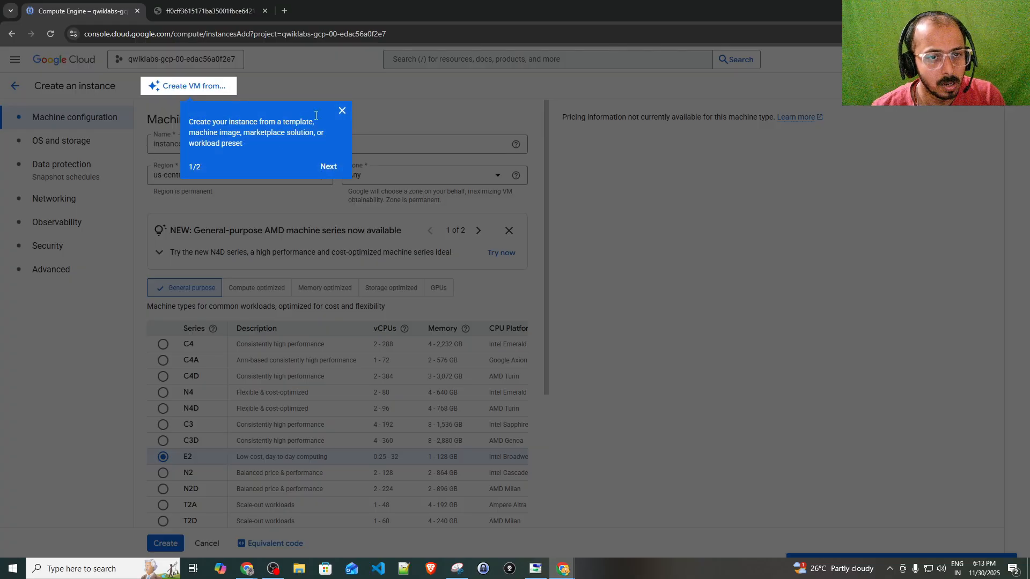
pyautogui.click(343, 111)
pyautogui.tripleClick(259, 145)
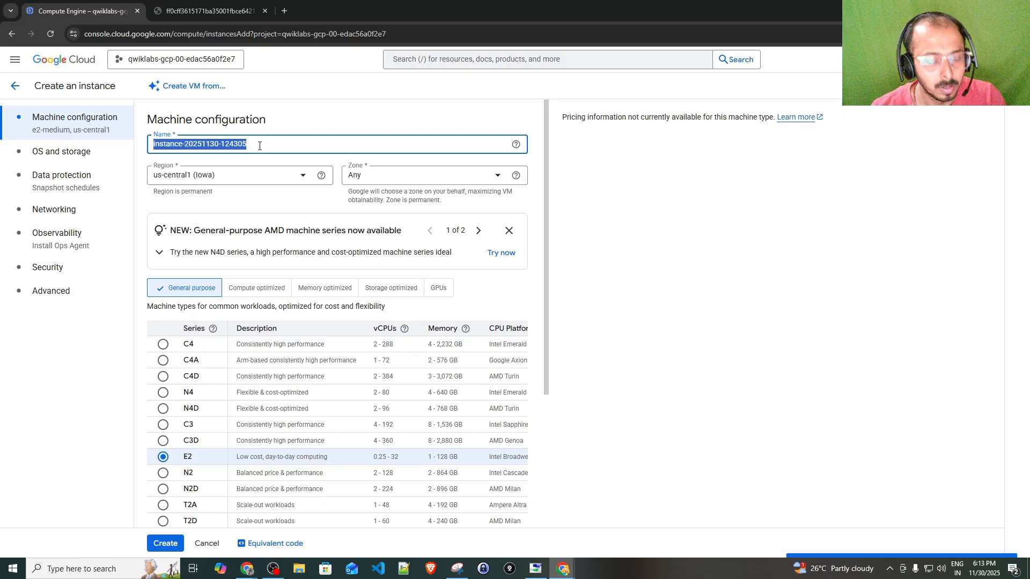
pyautogui.write('demo-')
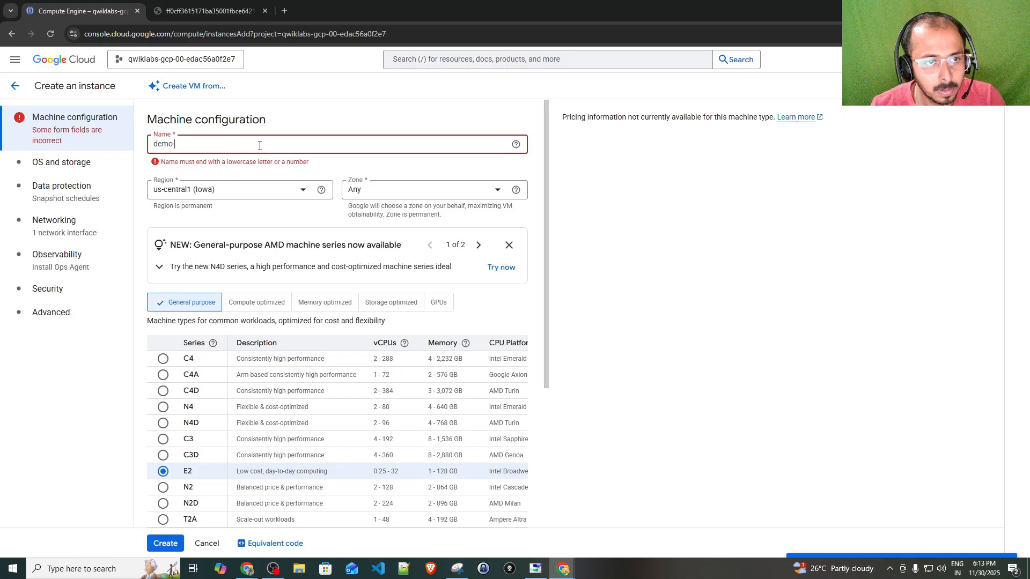
pyautogui.write('8')
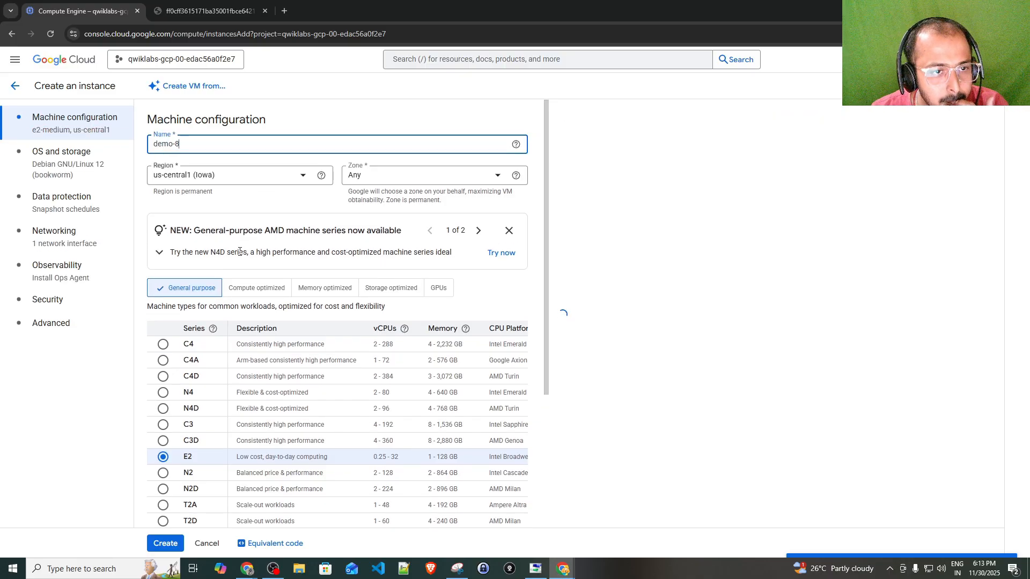
# - Review the new instance's machine series and type, advanced configurations, operating system image, and data protection settings
pyautogui.scroll(-3, 277, 362)
pyautogui.scroll(-1, 276, 362)
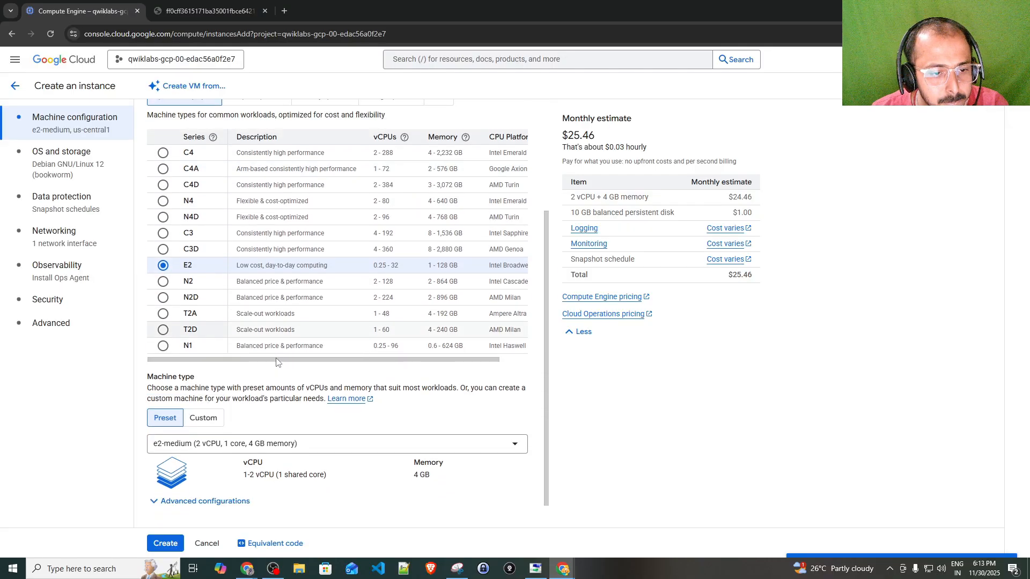
pyautogui.scroll(4, 259, 264)
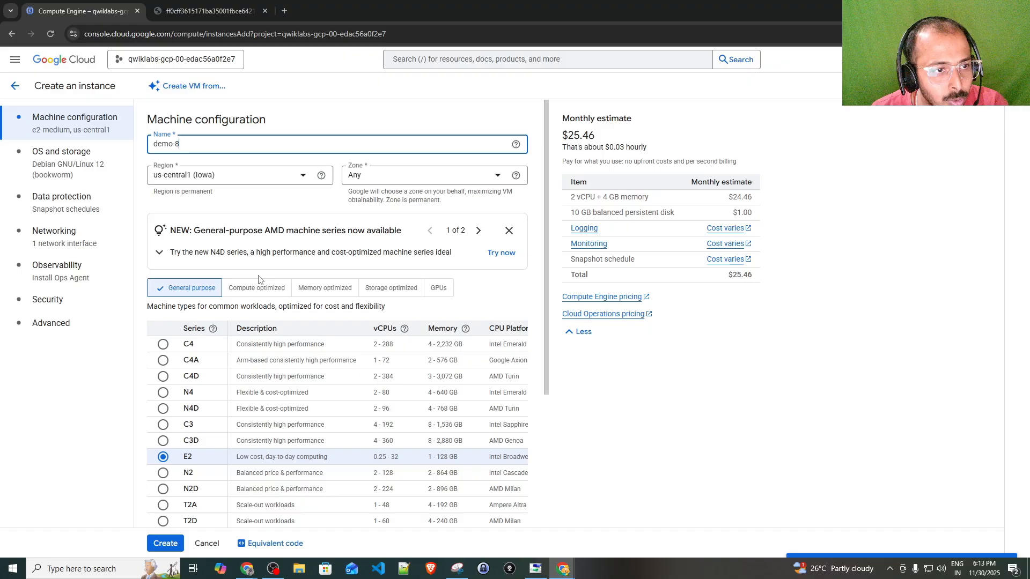
pyautogui.scroll(-4, 262, 281)
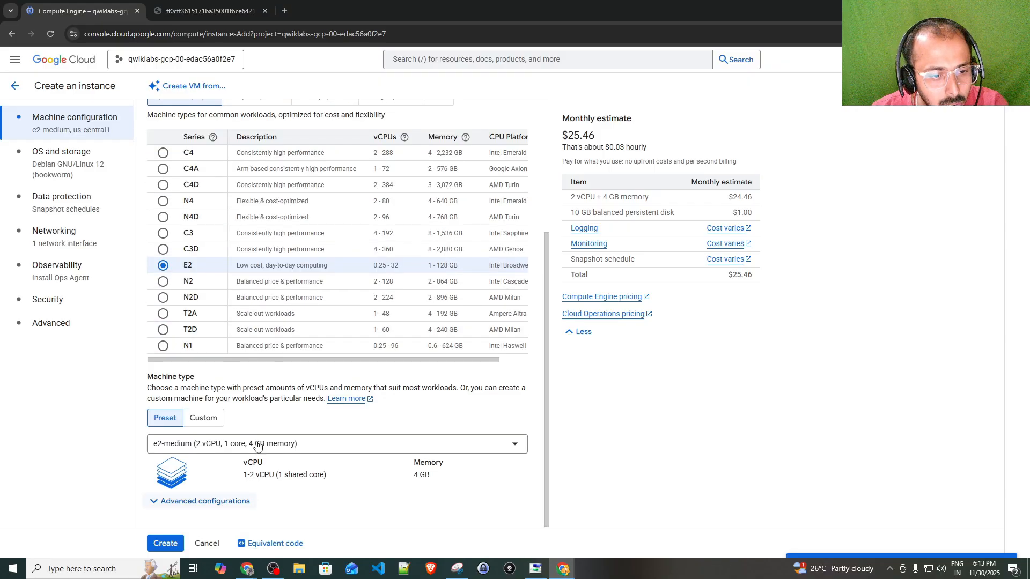
pyautogui.click(205, 501)
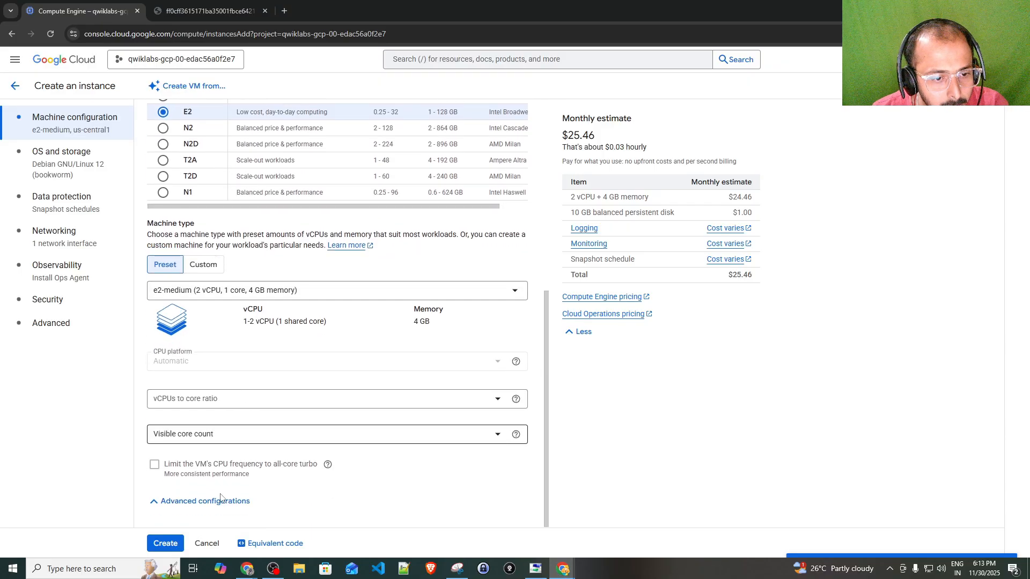
pyautogui.click(217, 502)
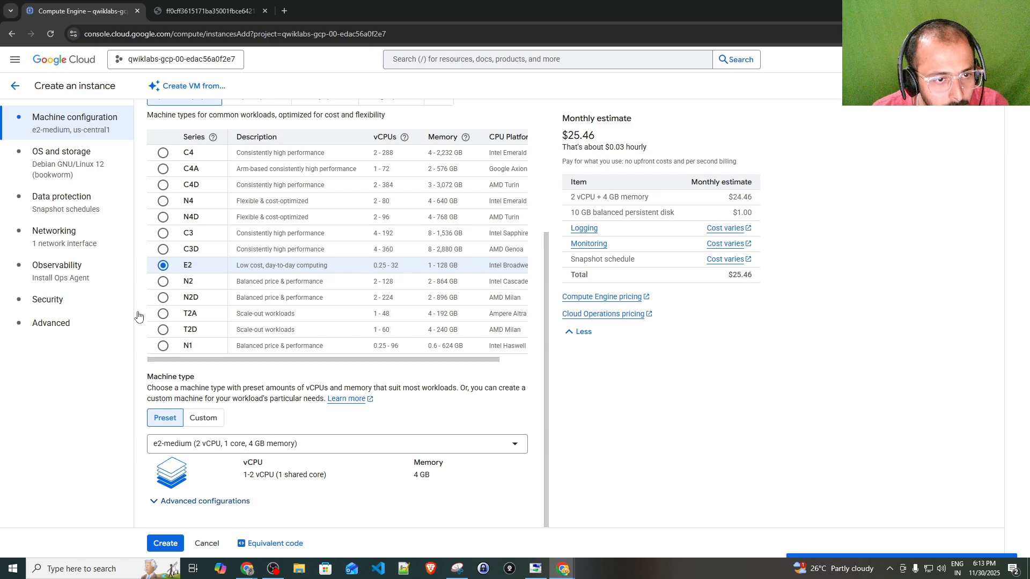
pyautogui.click(73, 173)
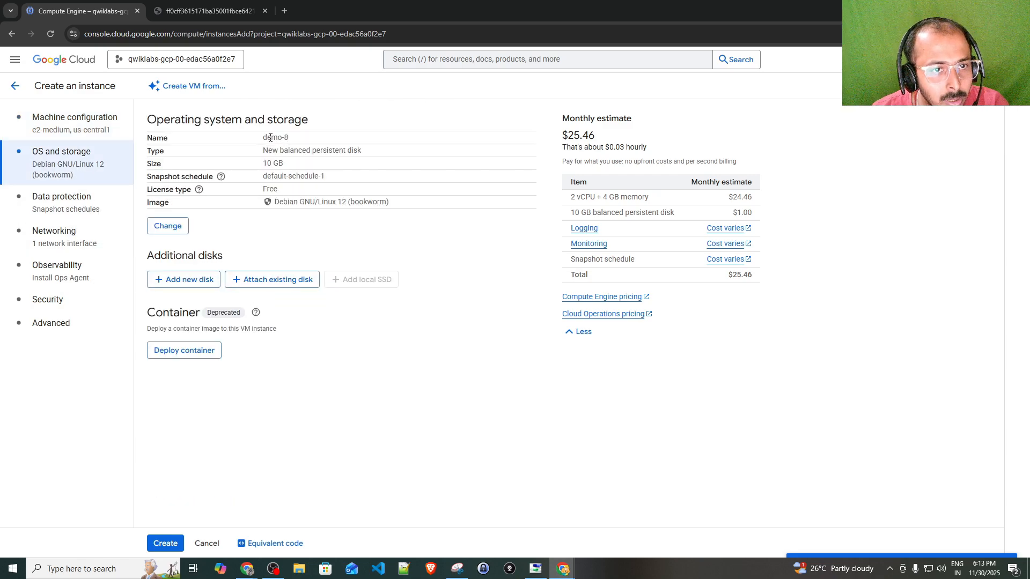
pyautogui.tripleClick(292, 207)
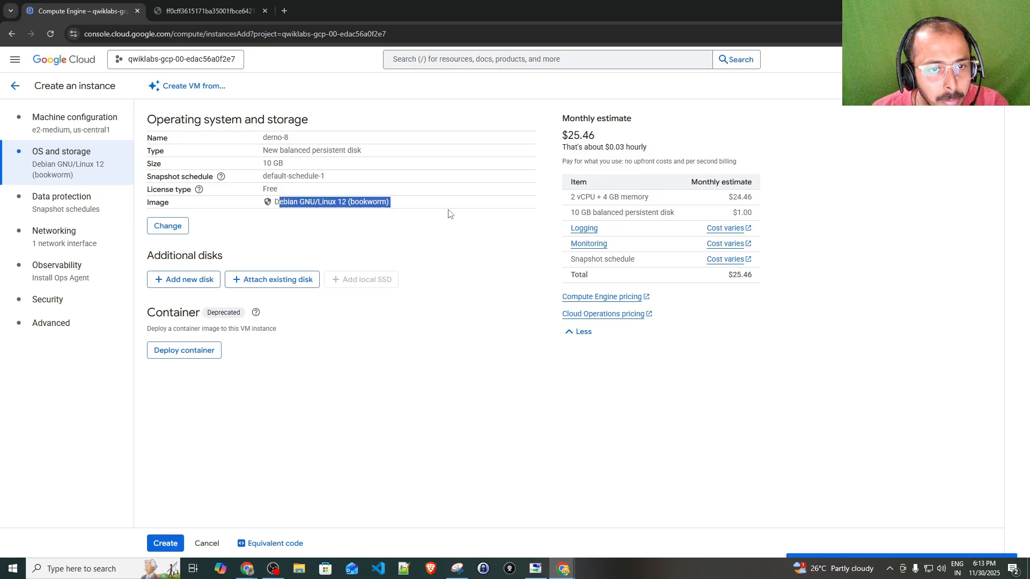
pyautogui.click(69, 209)
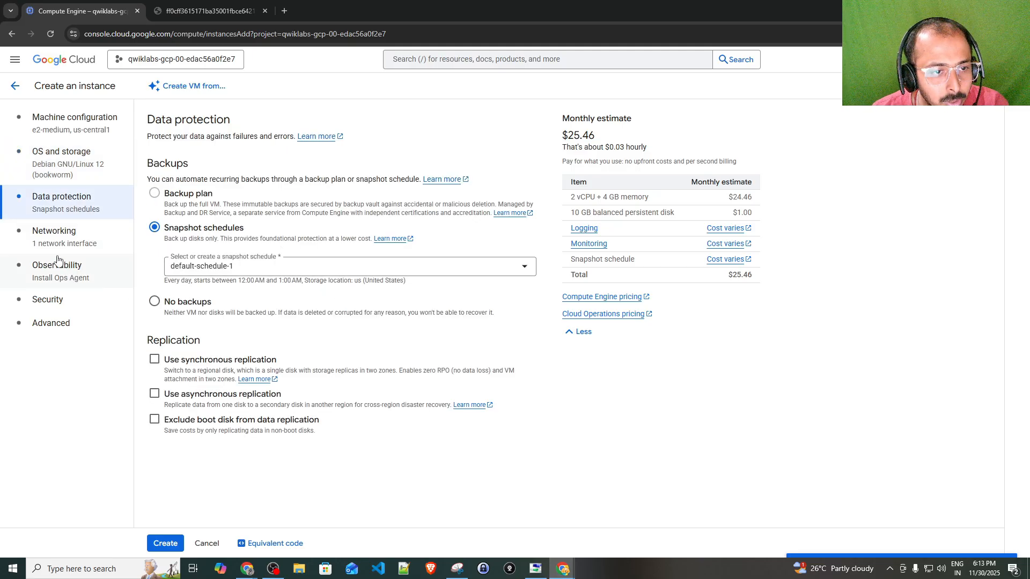
# - Allow HTTP traffic through the firewall for the new instance and review its remaining networking settings
pyautogui.click(62, 236)
pyautogui.click(155, 173)
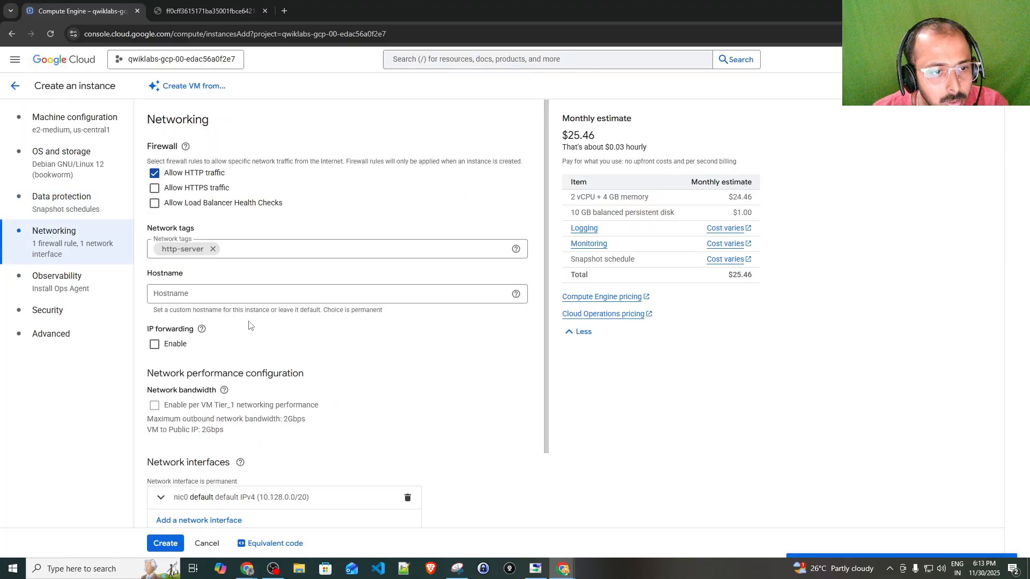
pyautogui.scroll(-2, 236, 317)
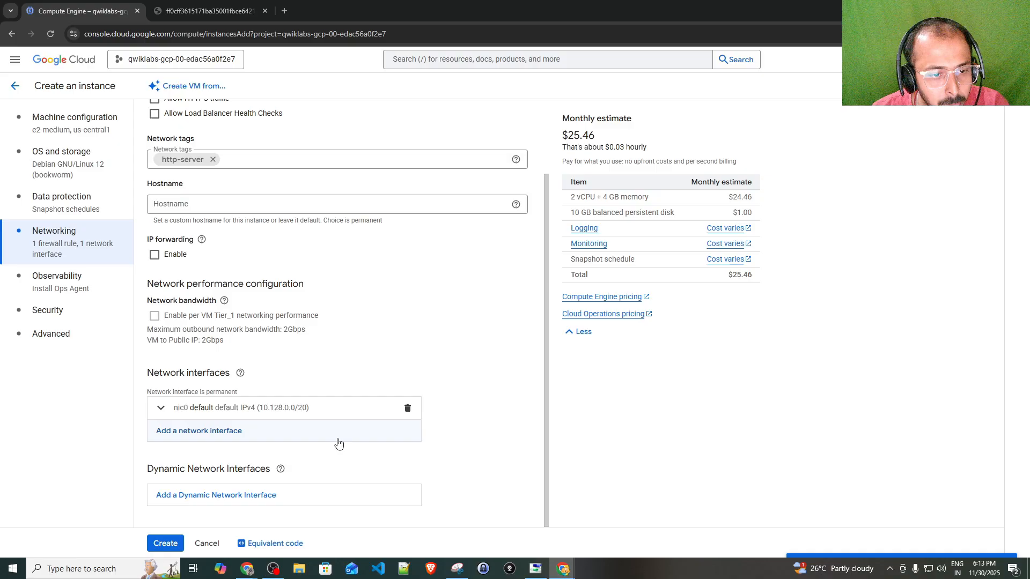
# - Assign the demo-8 service account to the instance and allow full access to all Cloud APIs
pyautogui.click(57, 288)
pyautogui.click(68, 315)
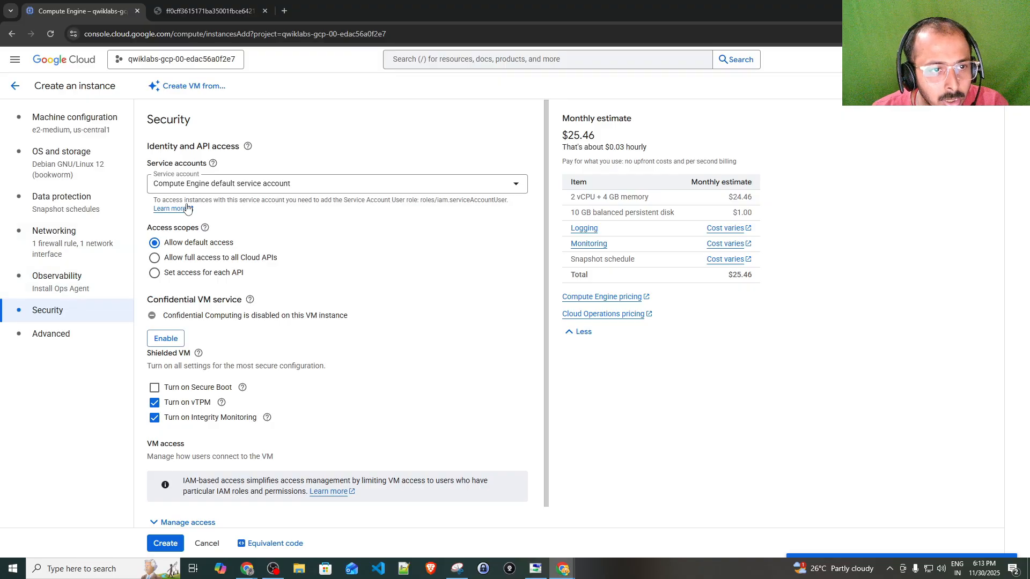
pyautogui.click(290, 184)
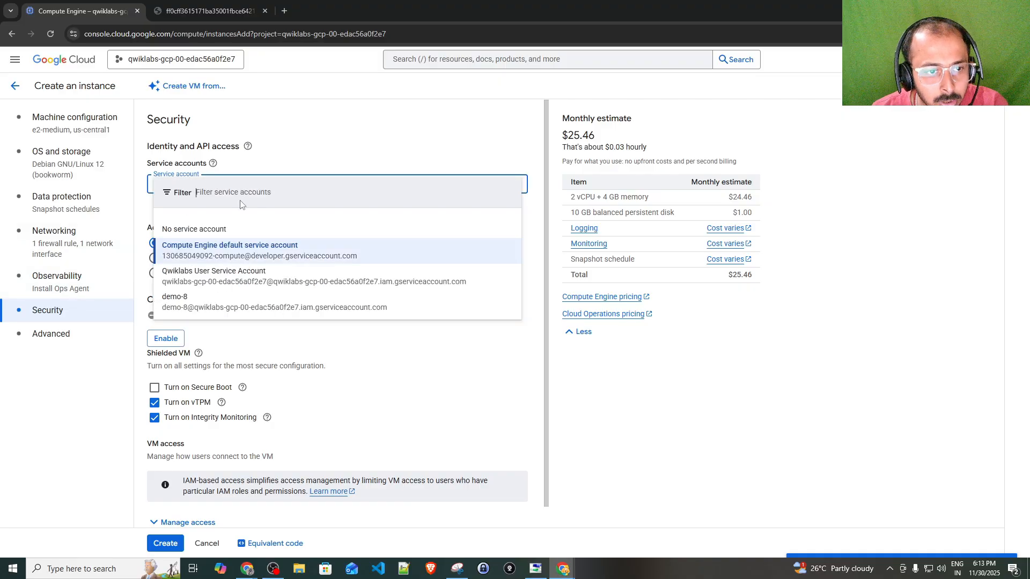
pyautogui.click(242, 304)
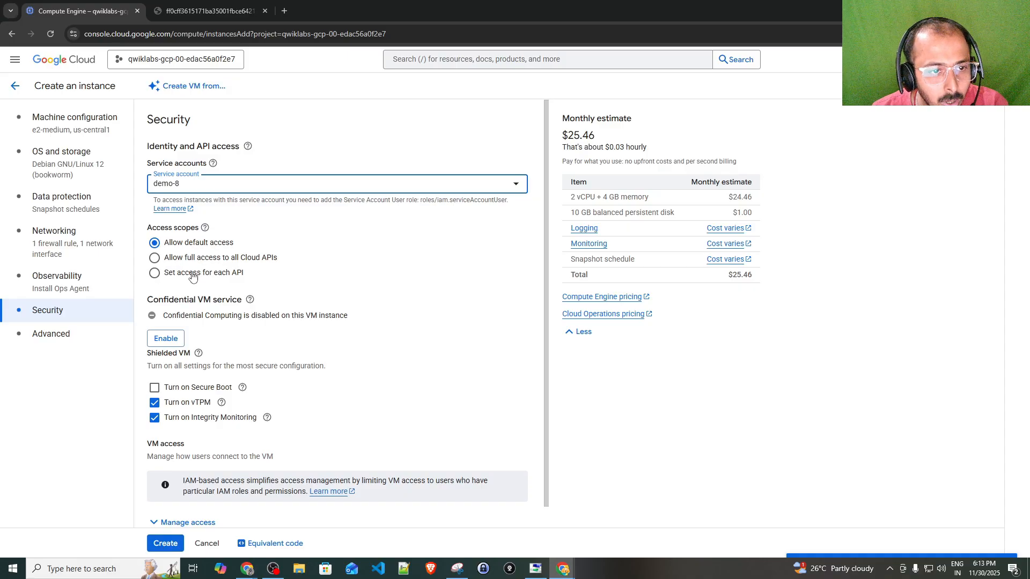
pyautogui.click(154, 259)
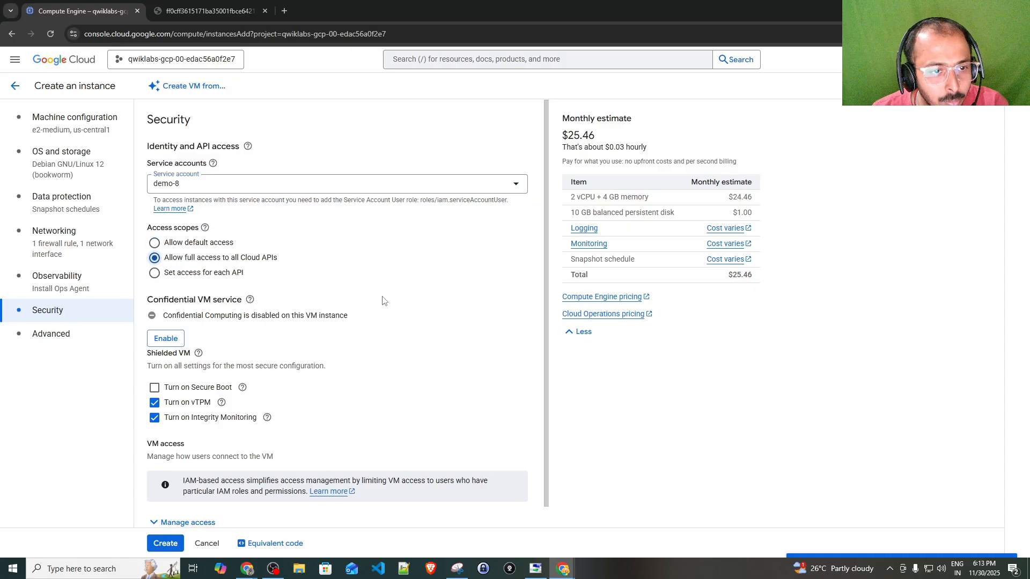
pyautogui.scroll(-1, 244, 445)
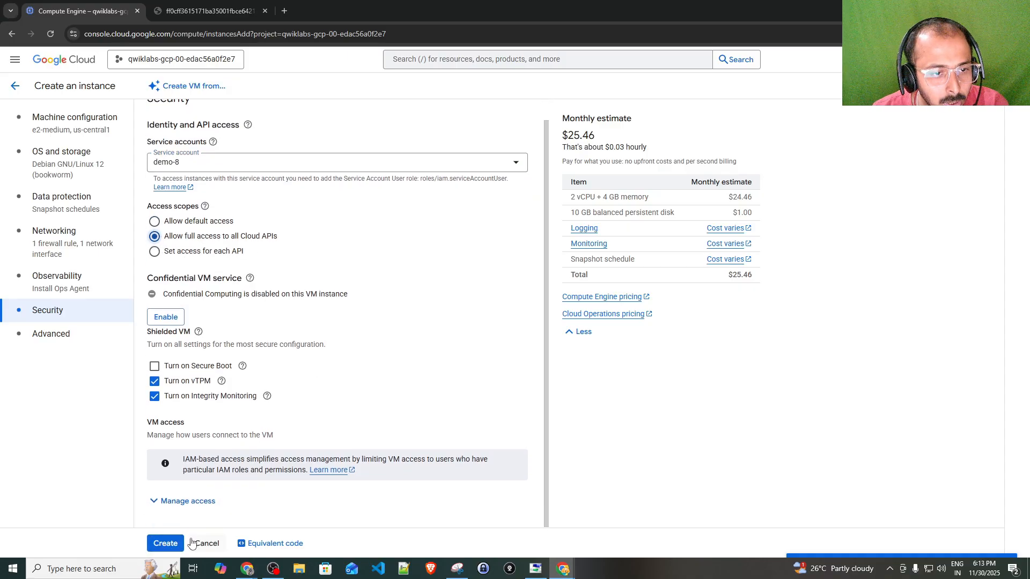
# - Review the advanced settings and create the demo-8 VM instance
pyautogui.click(78, 348)
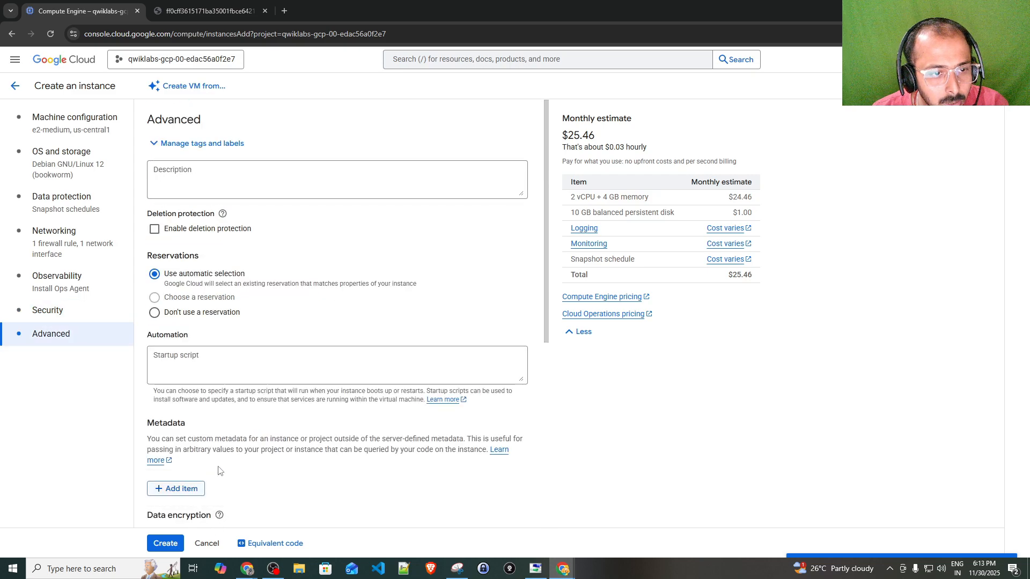
pyautogui.scroll(-5, 221, 471)
pyautogui.click(165, 543)
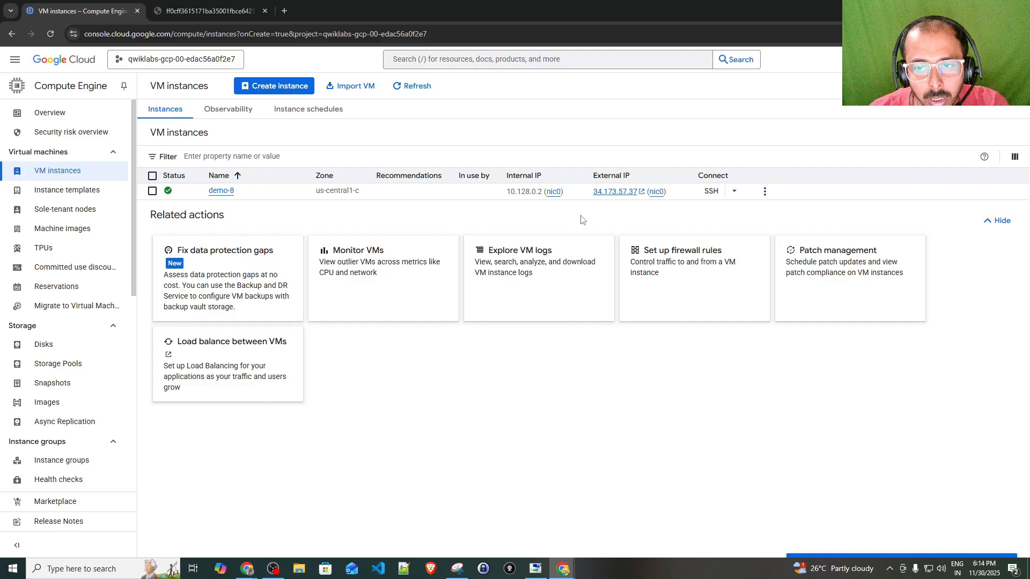
# - Open an SSH-in-browser session to the demo-8 instance, reposition its window, and dismiss the IAP role notice
pyautogui.click(712, 191)
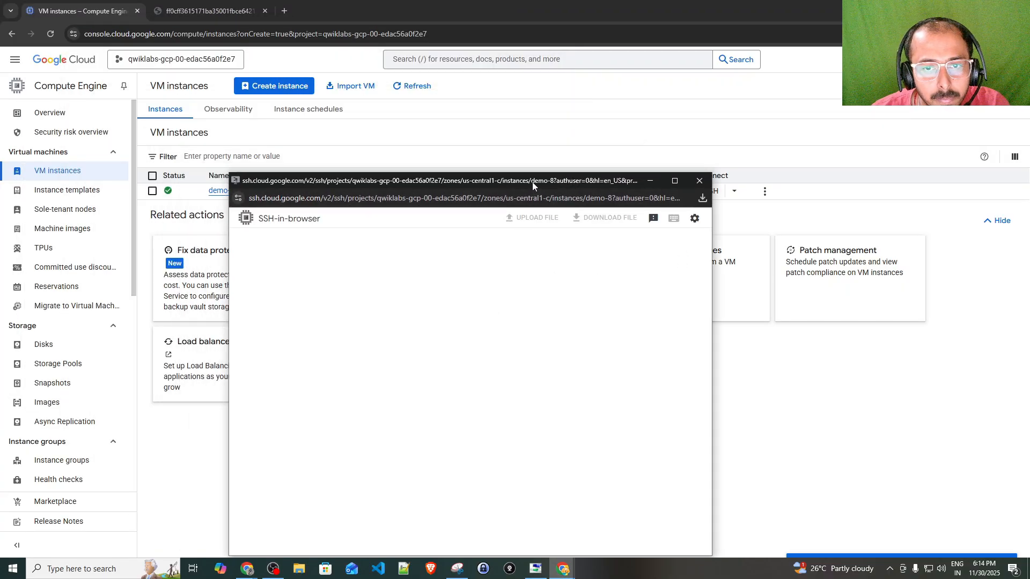
pyautogui.moveTo(532, 182); pyautogui.dragTo(649, 132)
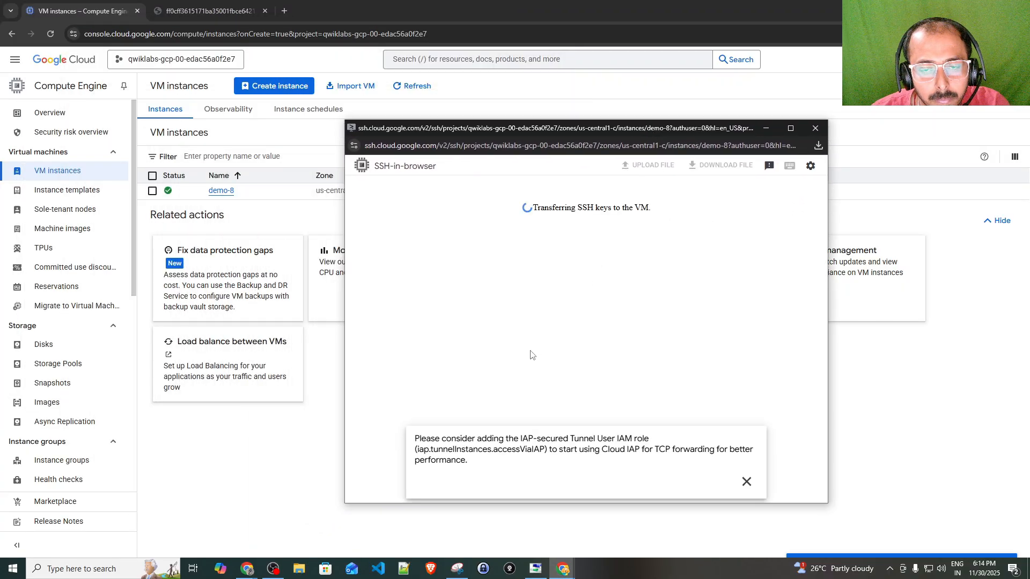
pyautogui.click(746, 483)
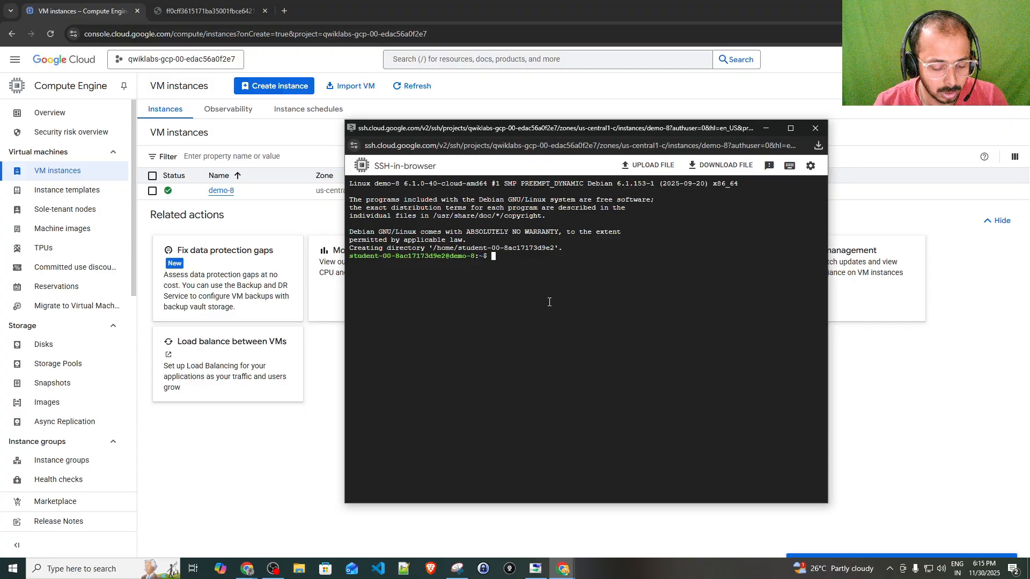
# - List the project's storage buckets with "gsutil ls" in the SSH session and examine the command's response
pyautogui.write('gsutil')
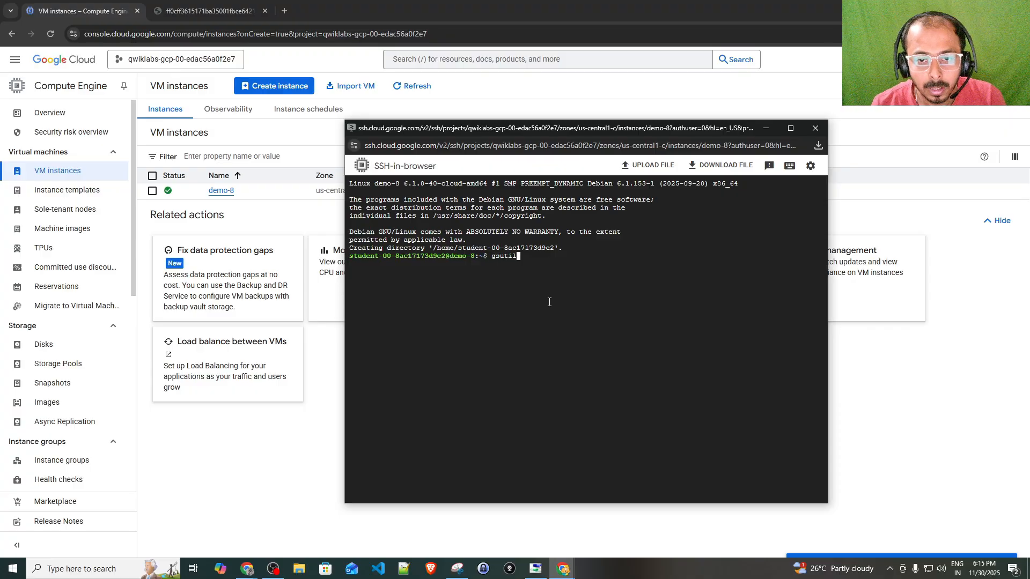
pyautogui.write(' l')
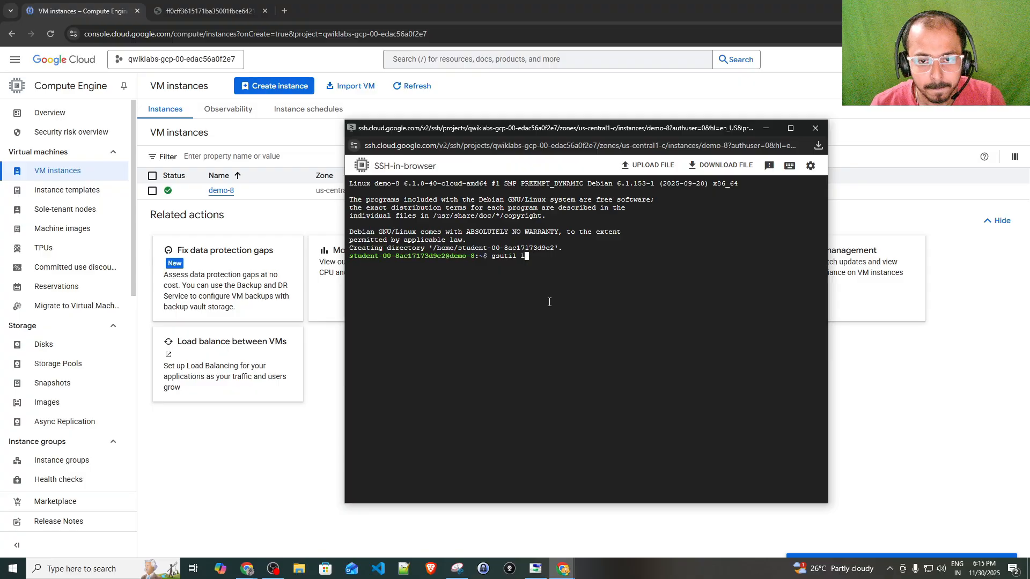
pyautogui.write('s')
pyautogui.press('Return')
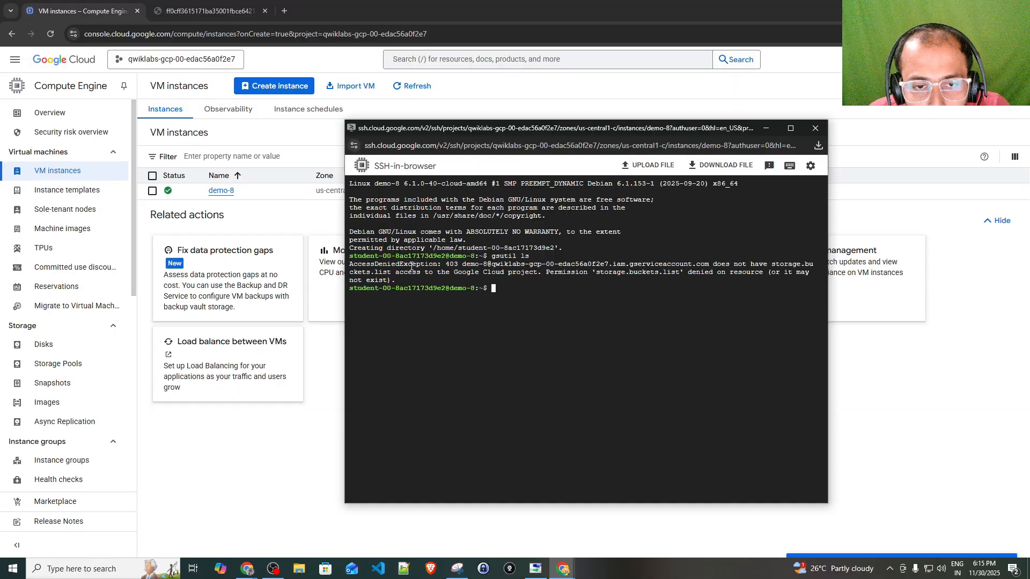
pyautogui.moveTo(405, 265); pyautogui.dragTo(622, 273)
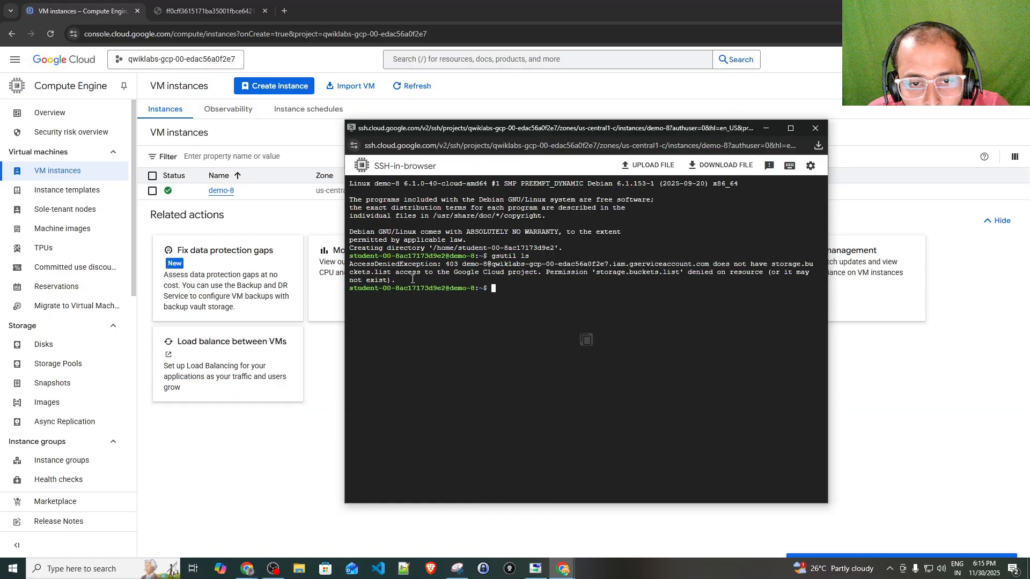
pyautogui.moveTo(397, 273); pyautogui.dragTo(718, 273)
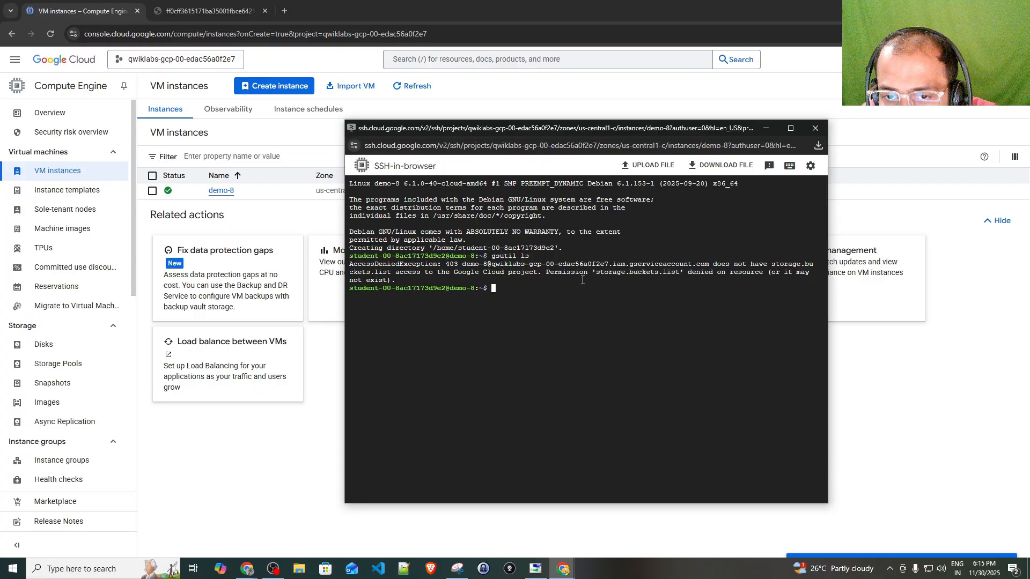
# - Examine the denied storage permission named in the "gsutil ls" response
pyautogui.moveTo(546, 273); pyautogui.dragTo(692, 279)
pyautogui.doubleClick(677, 272)
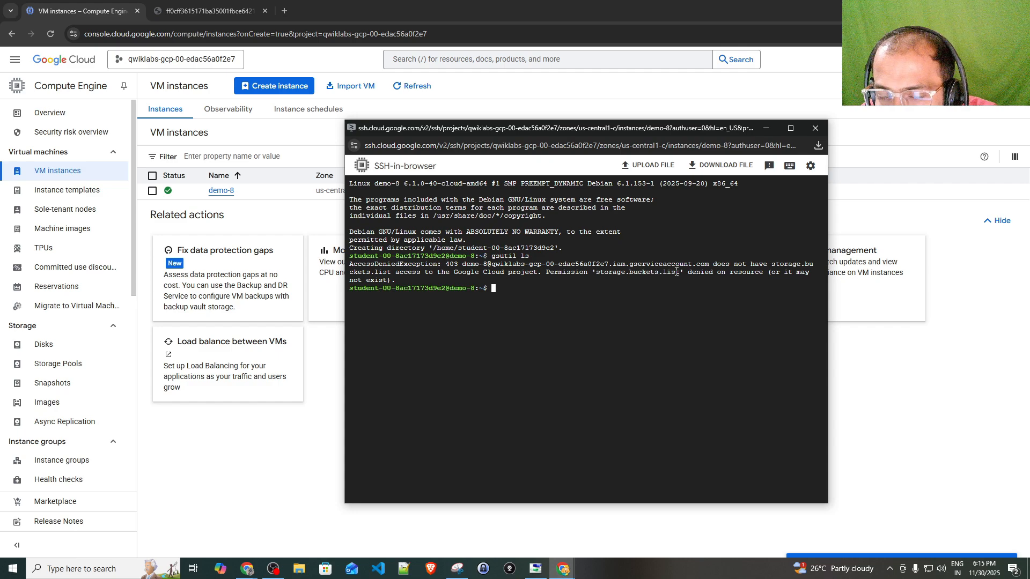
pyautogui.doubleClick(677, 272)
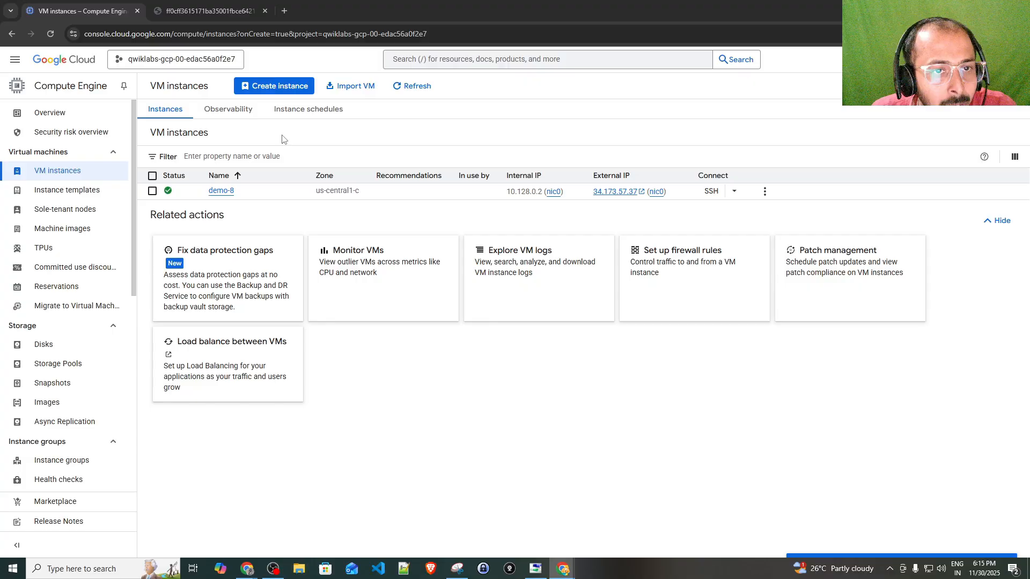
# - Return to the cloud console and open the project's IAM permissions page
pyautogui.click(279, 139)
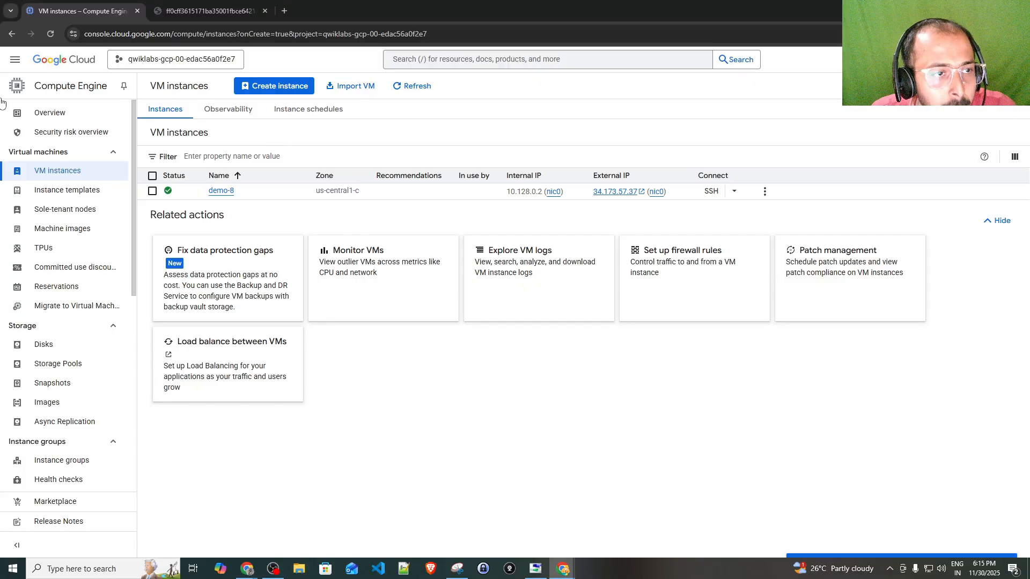
pyautogui.click(15, 61)
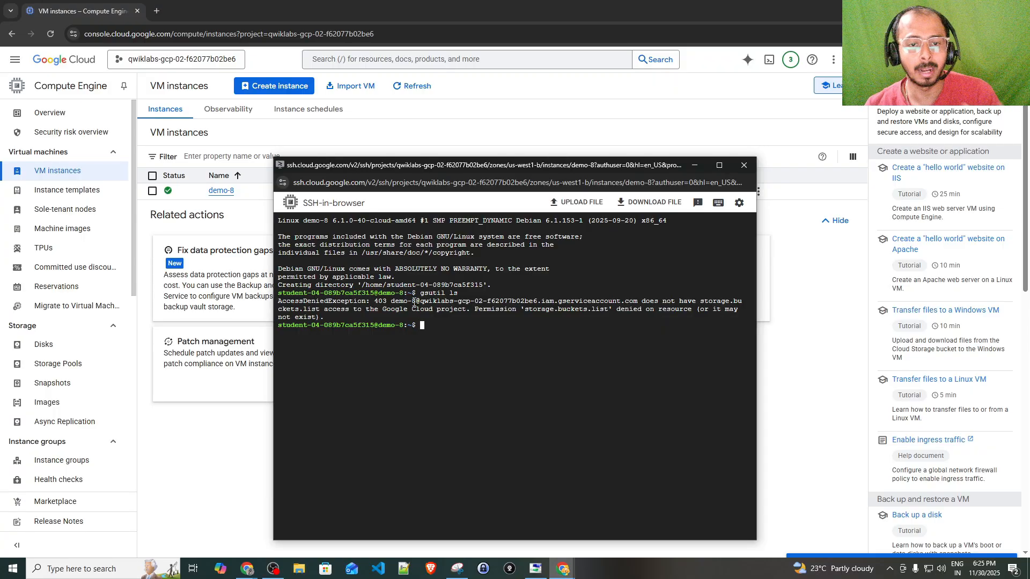
pyautogui.click(400, 129)
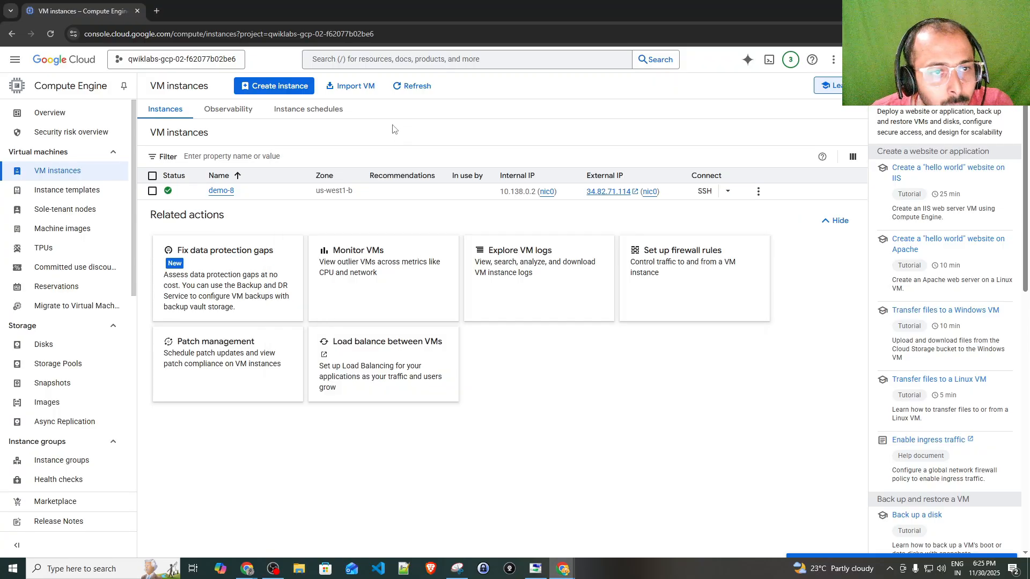
pyautogui.click(15, 61)
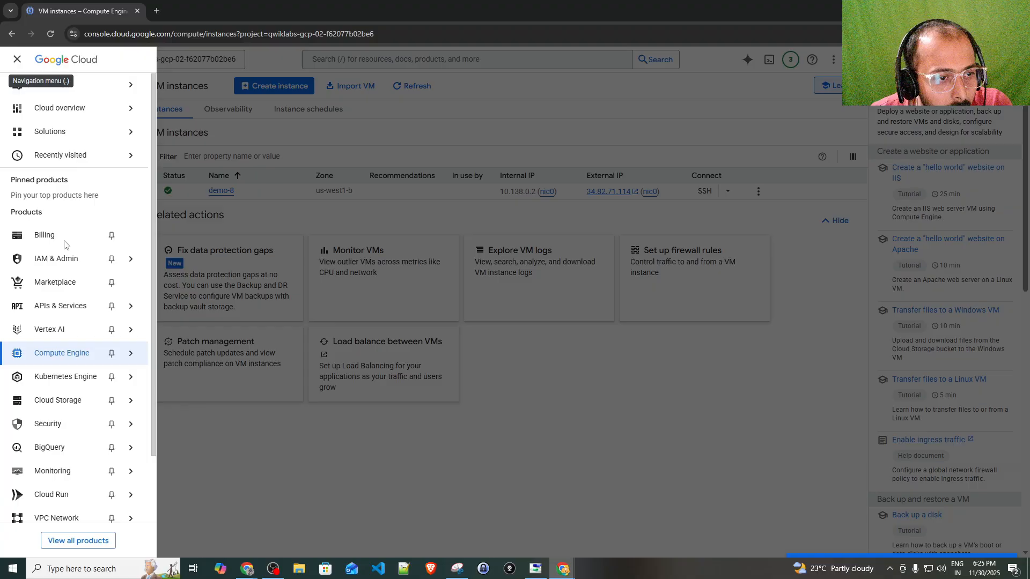
pyautogui.moveTo(67, 259)
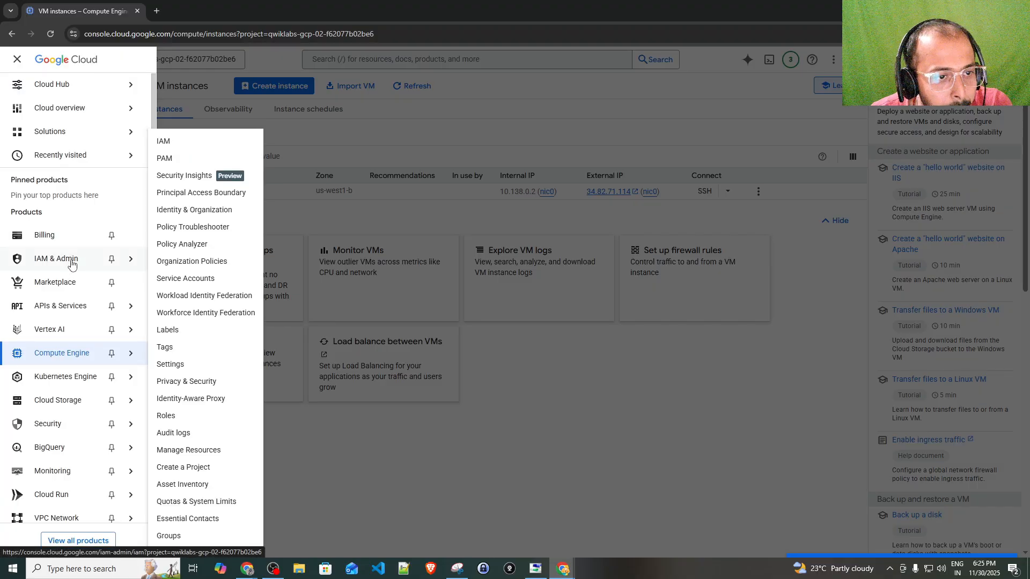
pyautogui.click(173, 144)
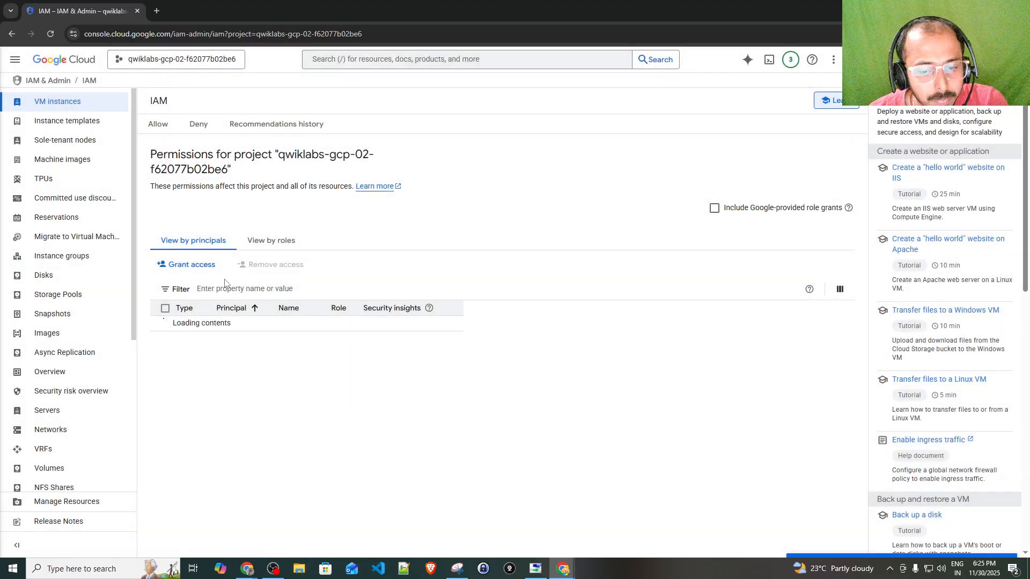
# - Copy the demo-8 service account's address from the SSH error message and add it as a new principal in a project access grant
pyautogui.moveTo(563, 568)
pyautogui.click(706, 519)
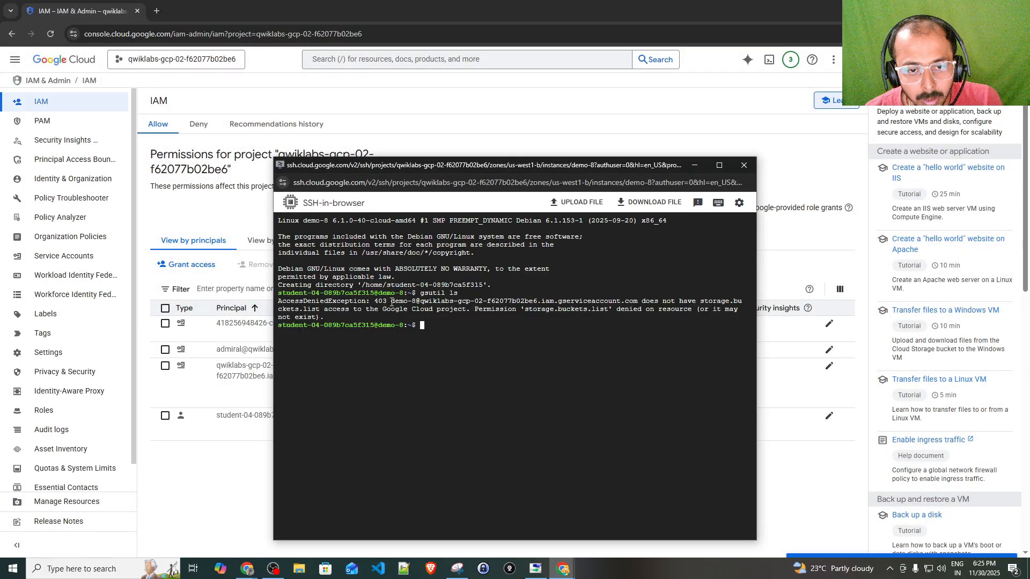
pyautogui.moveTo(391, 302); pyautogui.dragTo(639, 302)
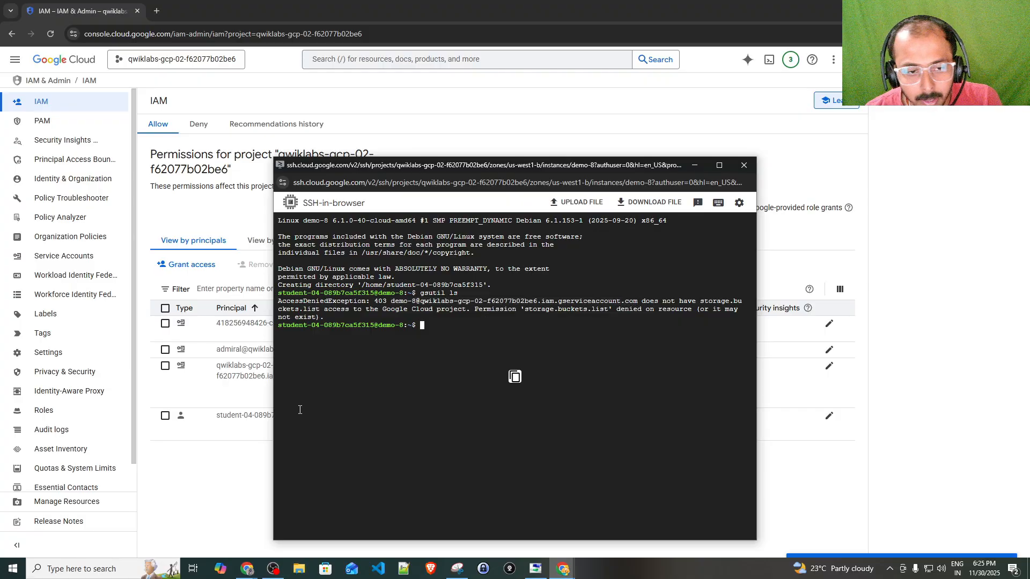
pyautogui.click(230, 464)
pyautogui.click(199, 267)
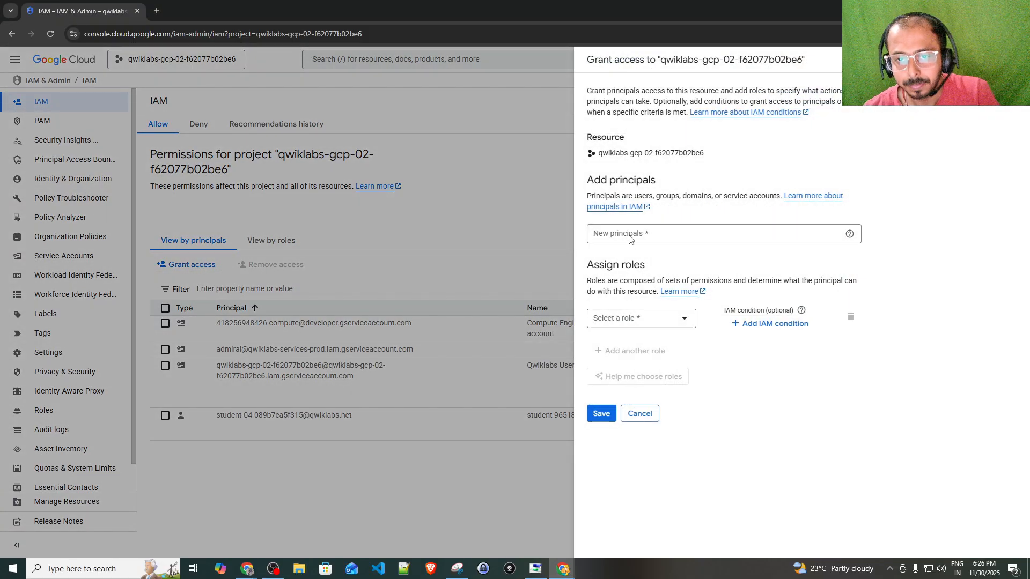
pyautogui.click(629, 239)
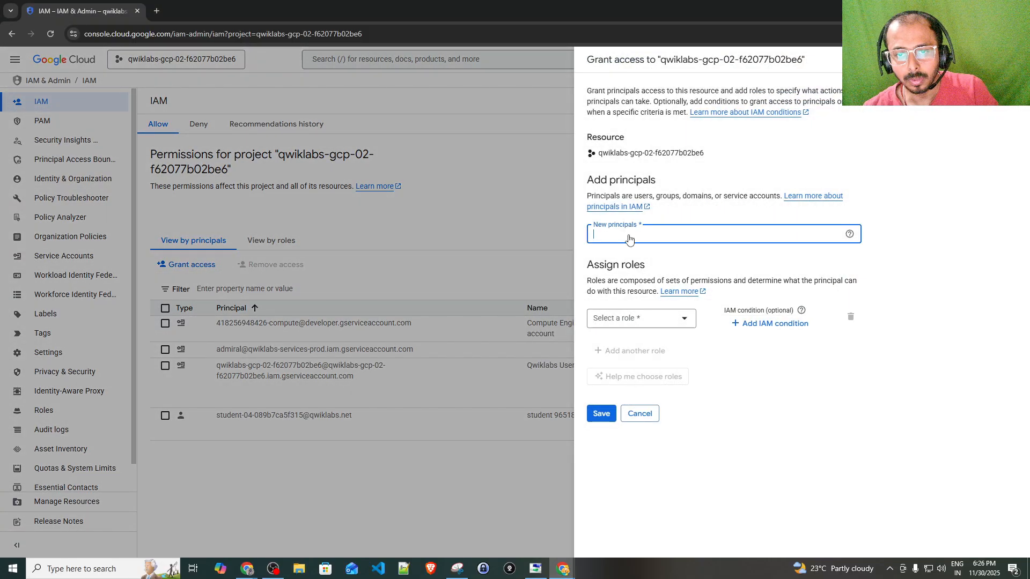
pyautogui.hotkey('ctrl', 'v')
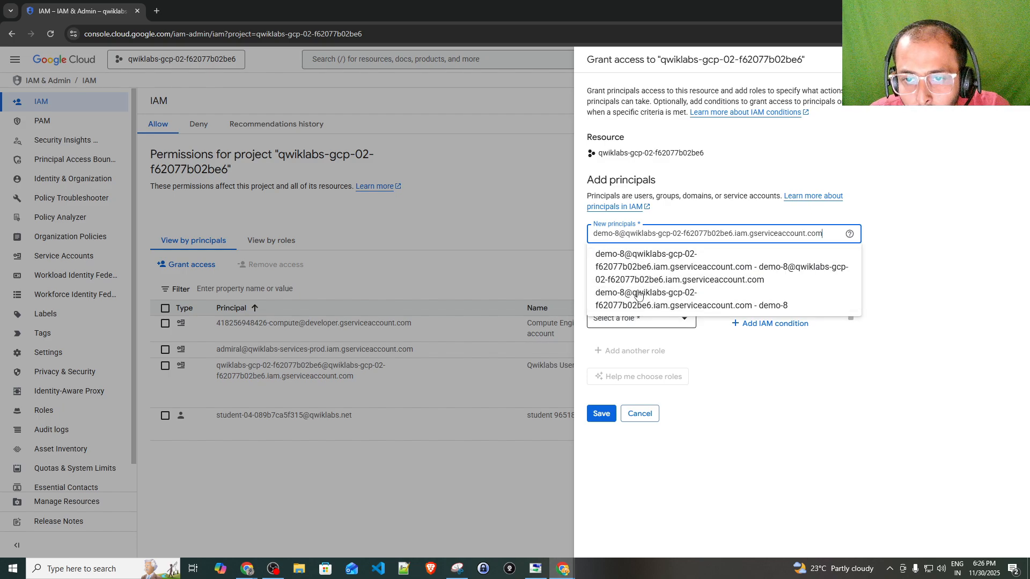
pyautogui.click(669, 266)
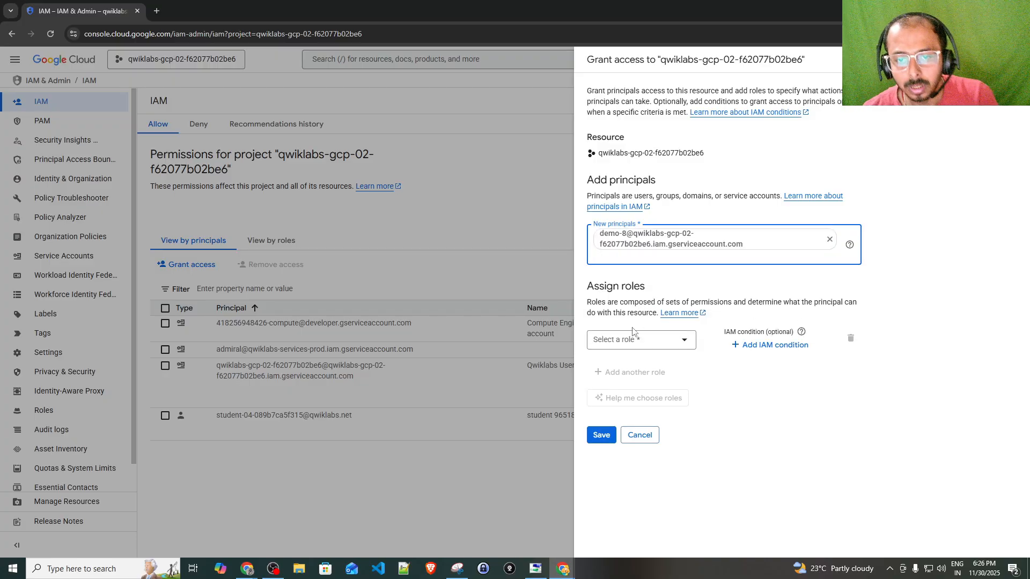
# - Assign the Storage Admin role to the demo-8 service account and save the access grant
pyautogui.click(620, 341)
pyautogui.write('storage ad')
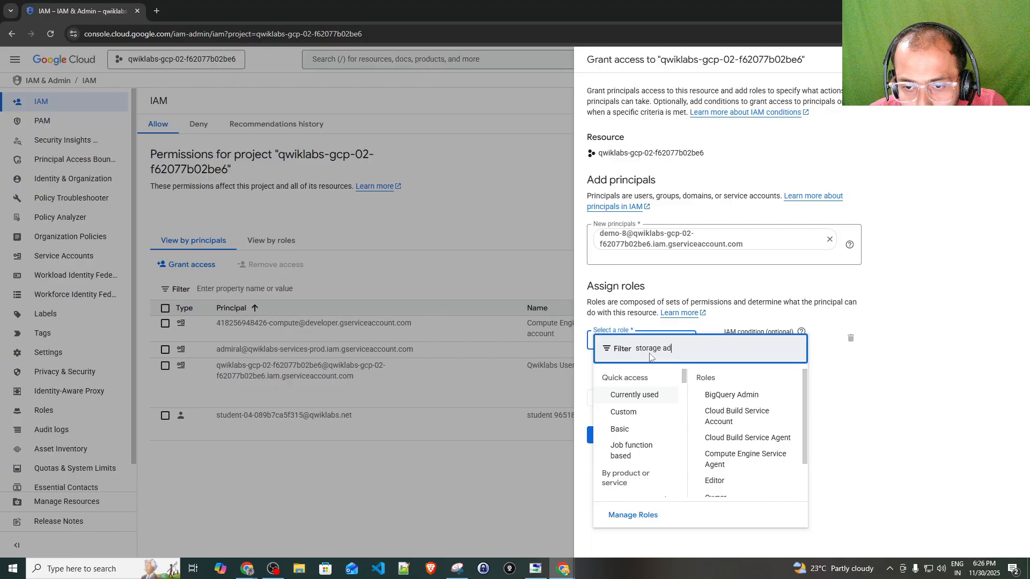
pyautogui.write('min')
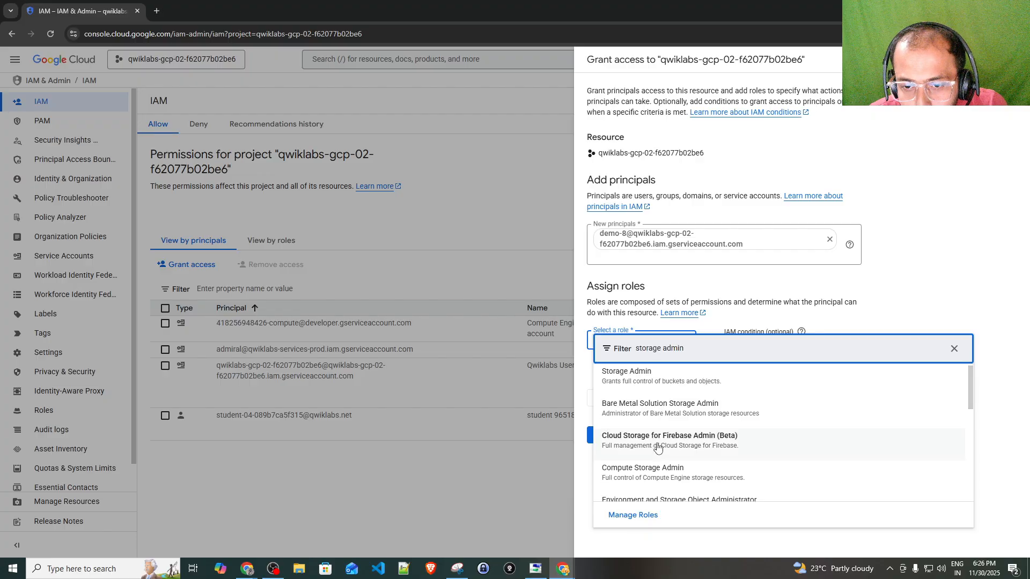
pyautogui.click(647, 378)
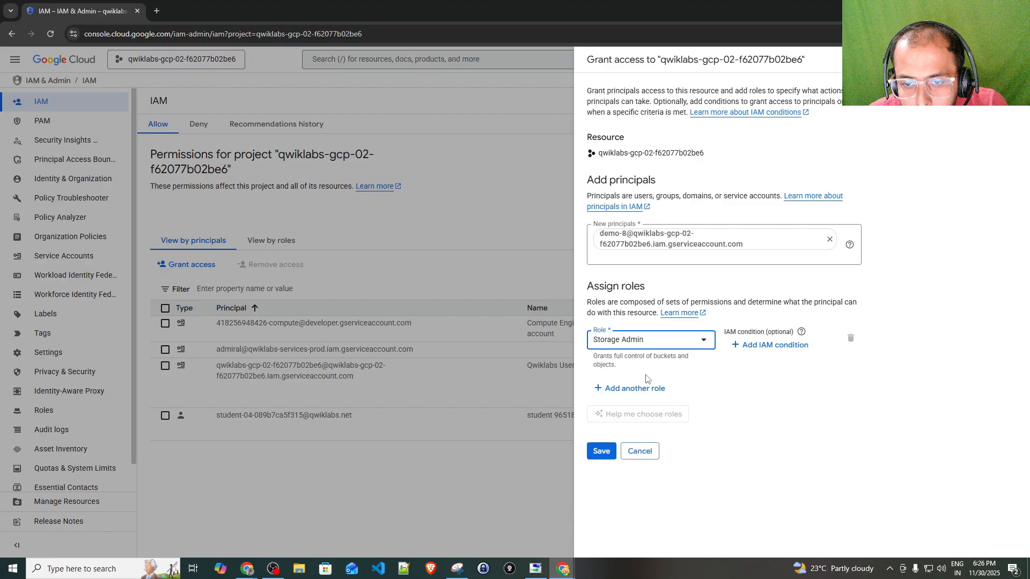
pyautogui.click(601, 452)
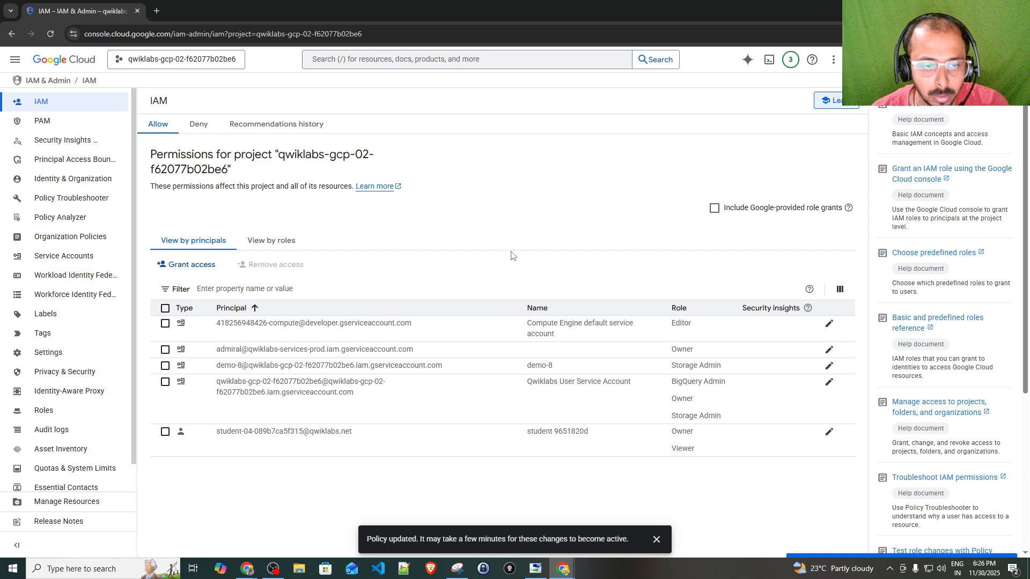
# - Rerun "gsutil ls" in a cleared SSH terminal and examine the returned bucket listing
pyautogui.click(561, 570)
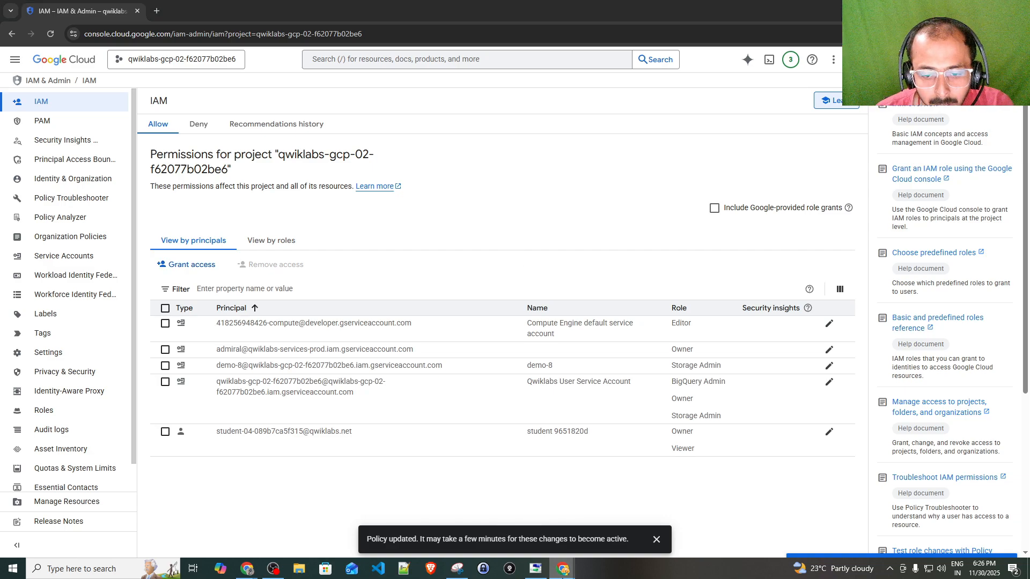
pyautogui.click(654, 531)
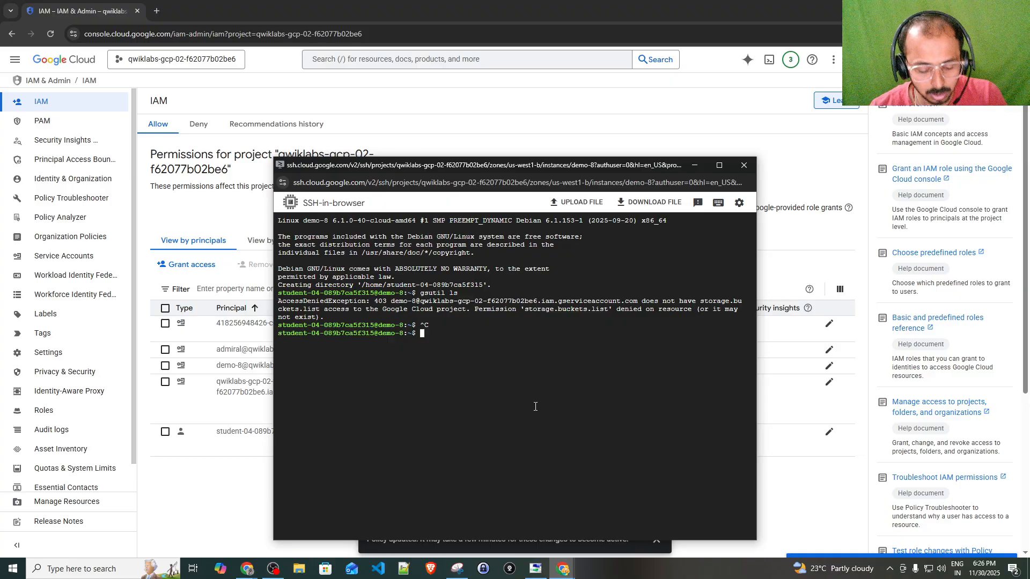
pyautogui.hotkey('ctrl', 'l')
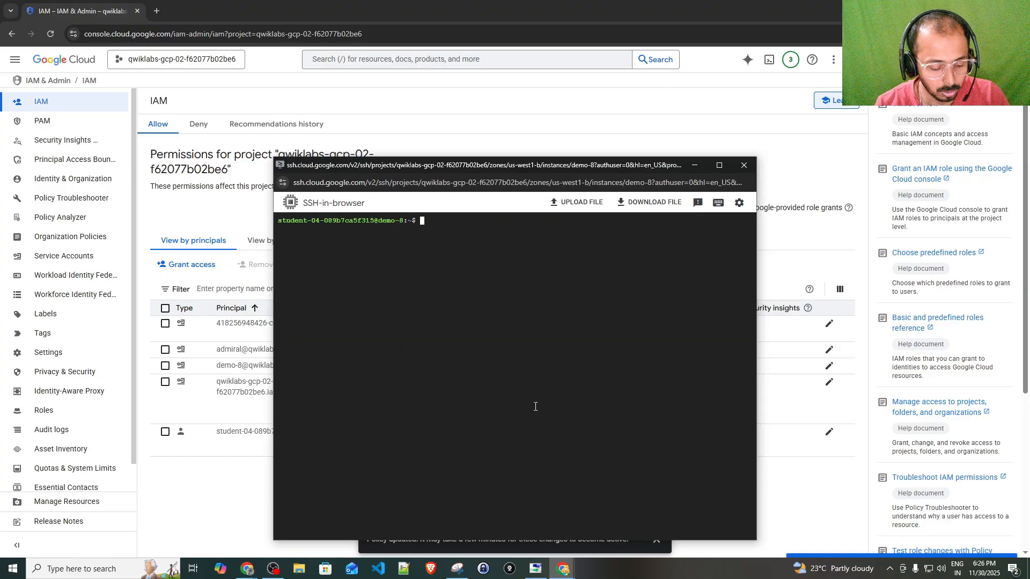
pyautogui.write('gsutil ls')
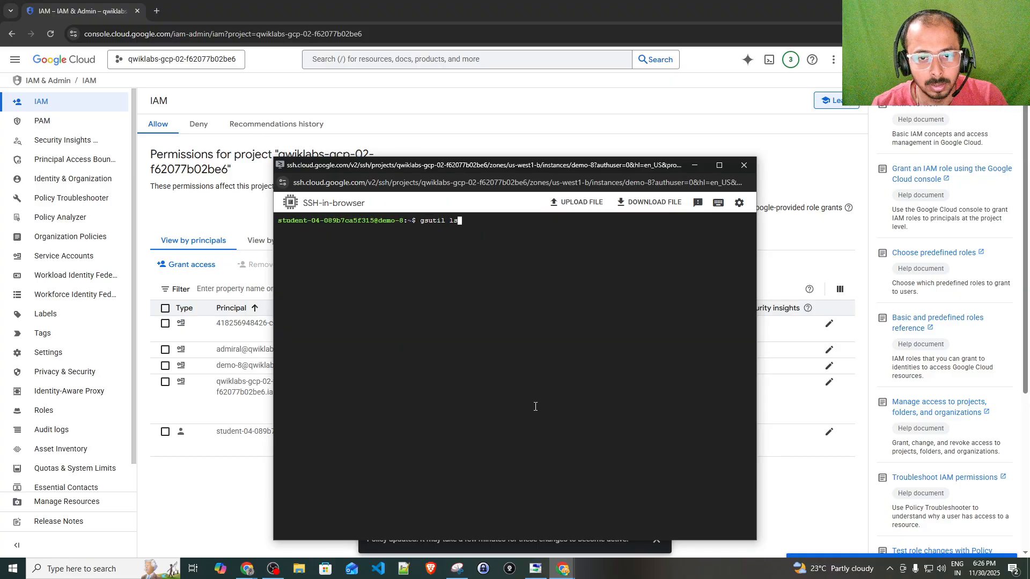
pyautogui.press('Return')
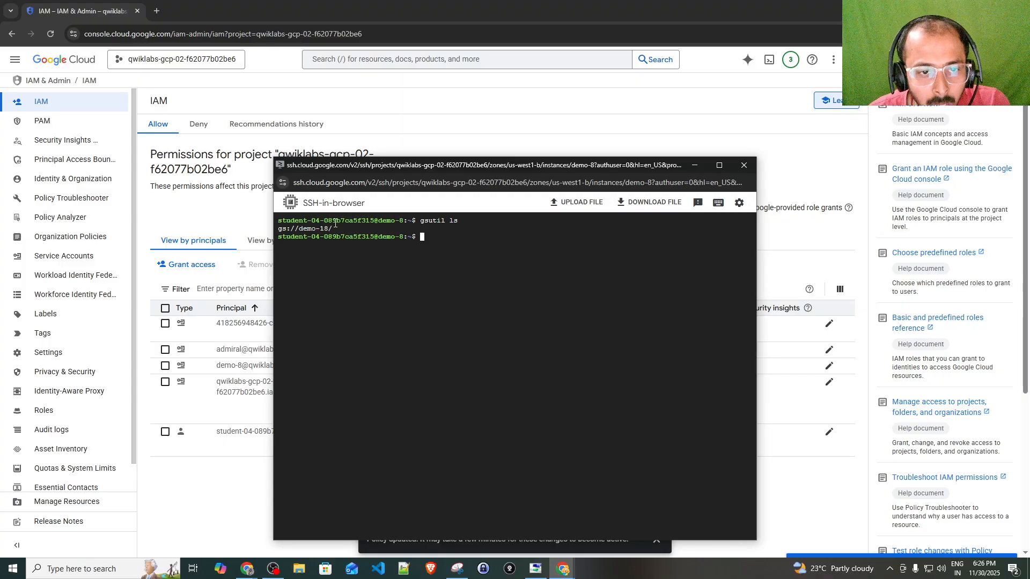
pyautogui.moveTo(339, 229); pyautogui.dragTo(294, 230)
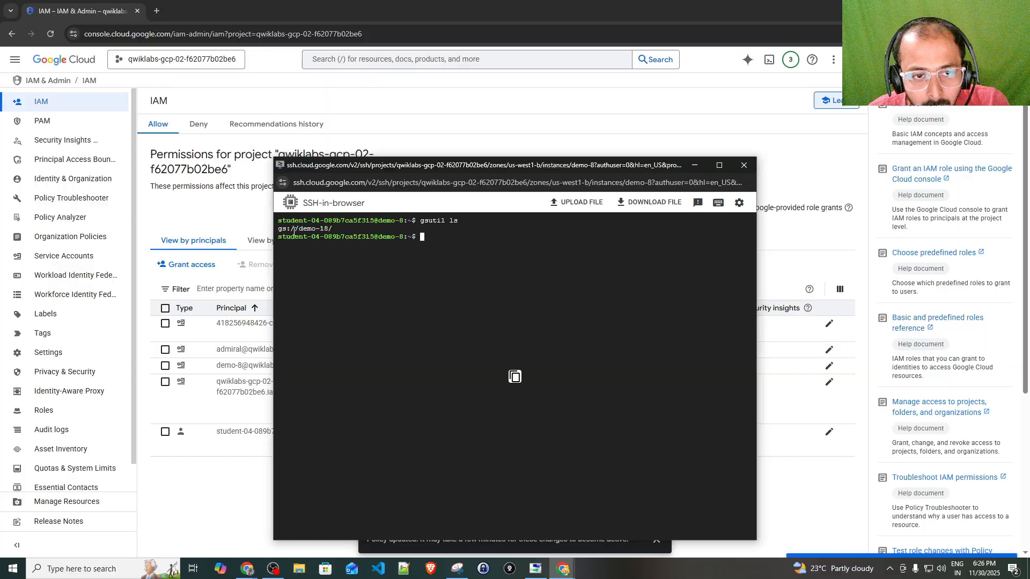
pyautogui.doubleClick(294, 230)
pyautogui.doubleClick(309, 231)
pyautogui.doubleClick(322, 230)
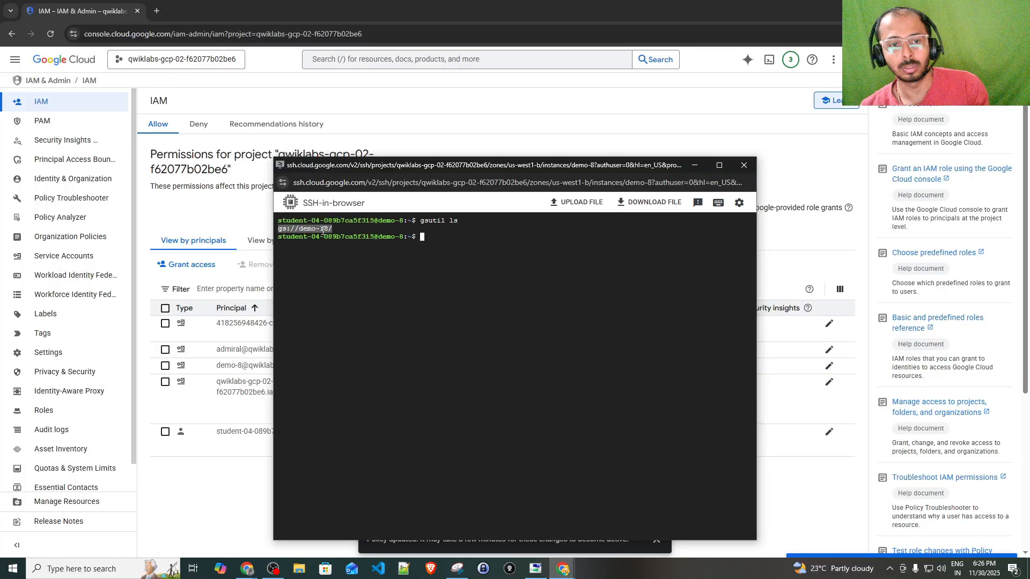
pyautogui.click(353, 234)
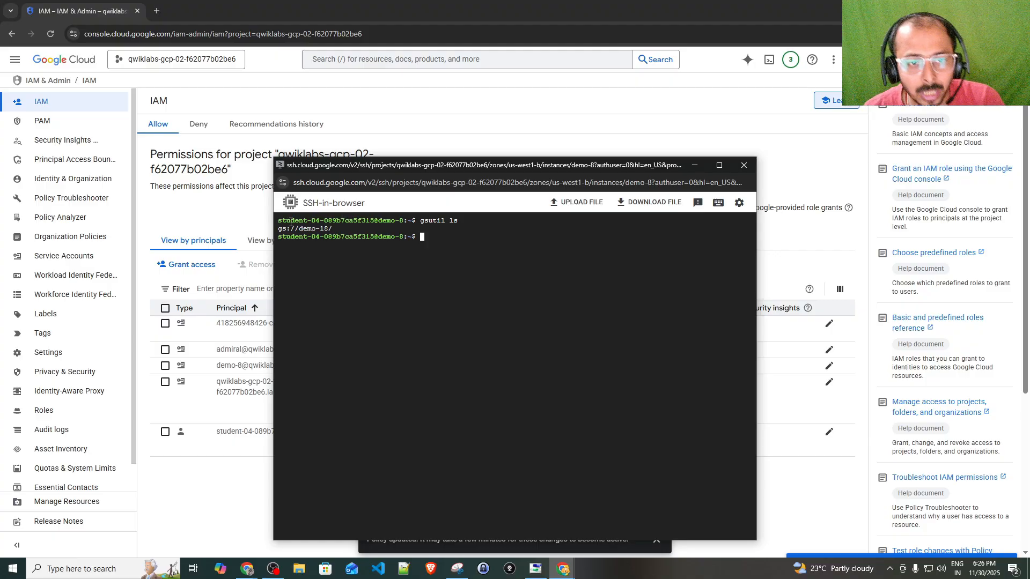
# - Open the demo-18 bucket in Cloud Storage and refresh its outdated details page
pyautogui.click(102, 102)
pyautogui.click(15, 60)
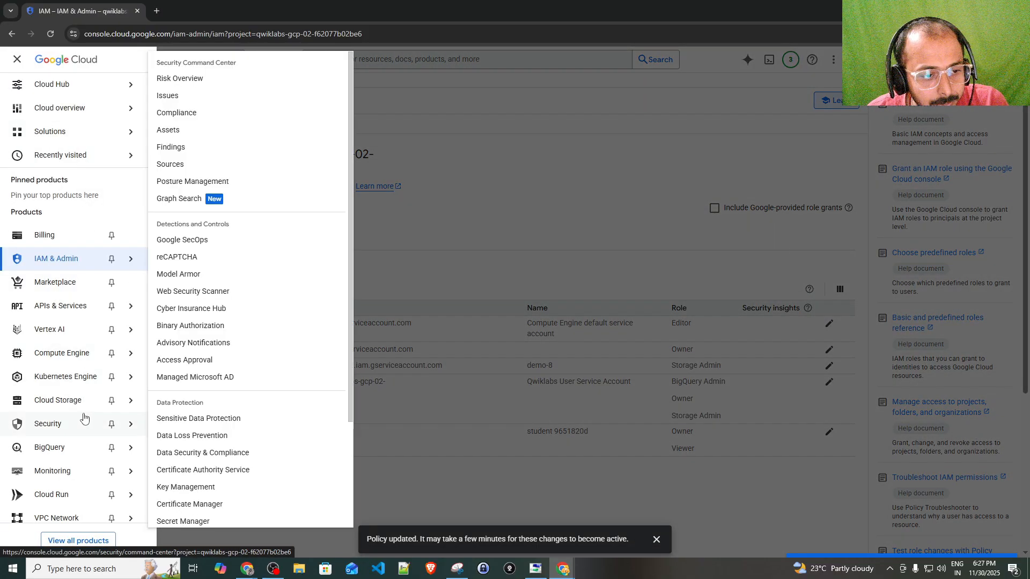
pyautogui.moveTo(90, 410)
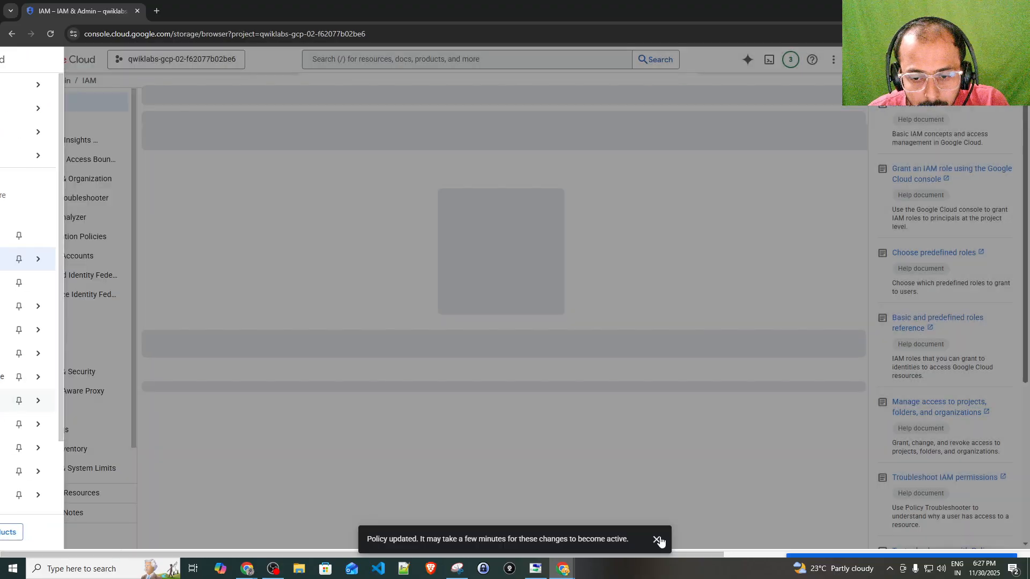
pyautogui.click(656, 539)
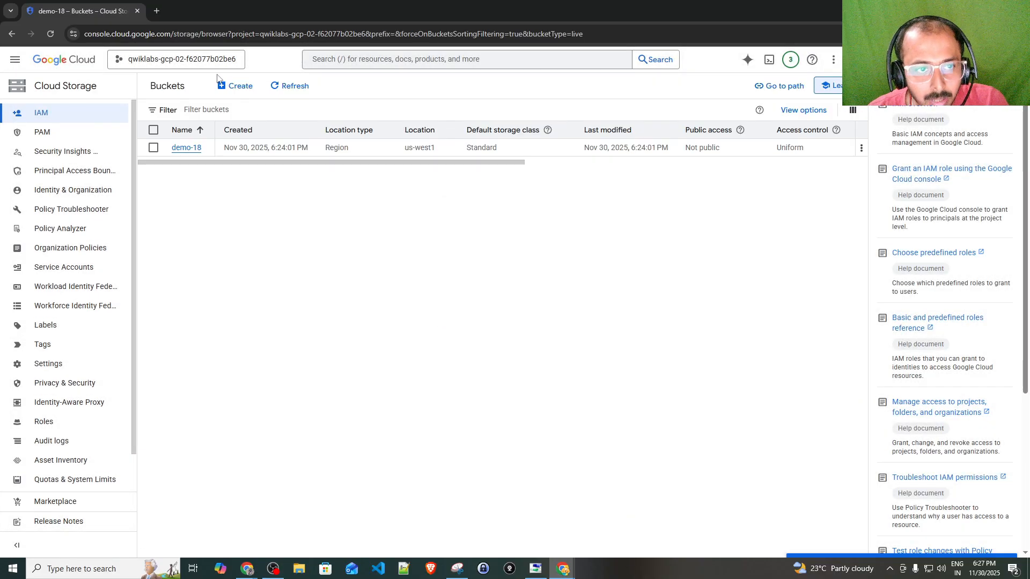
pyautogui.click(187, 149)
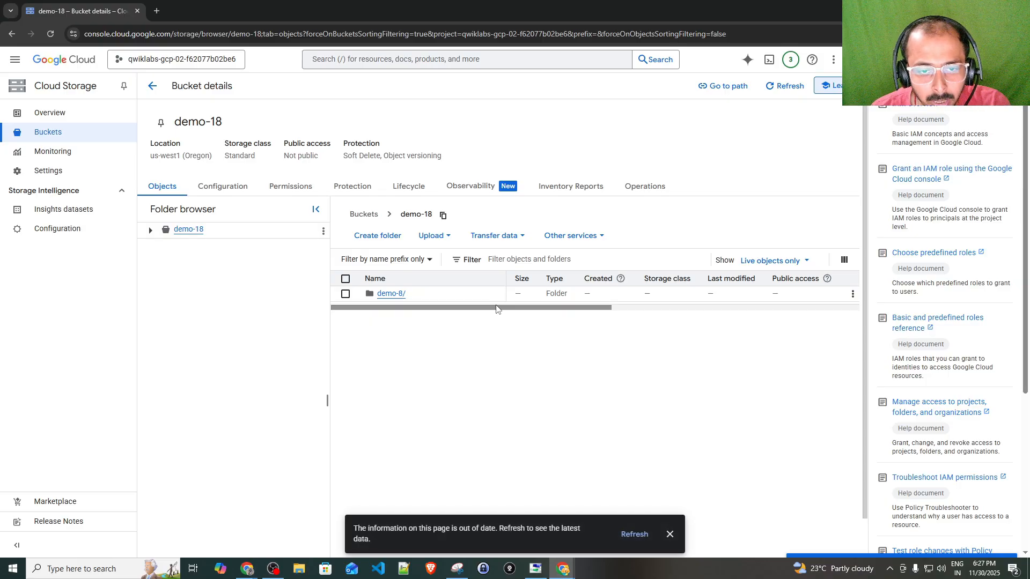
pyautogui.click(633, 537)
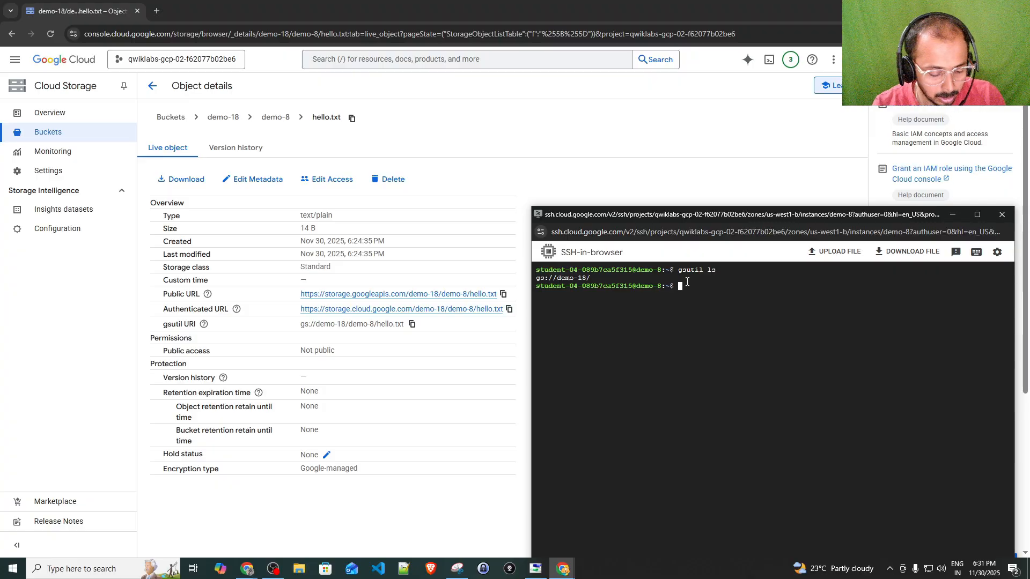
# - Begin a "gsutil cp" command at the demo-8 VM's SSH prompt
pyautogui.write('gsu')
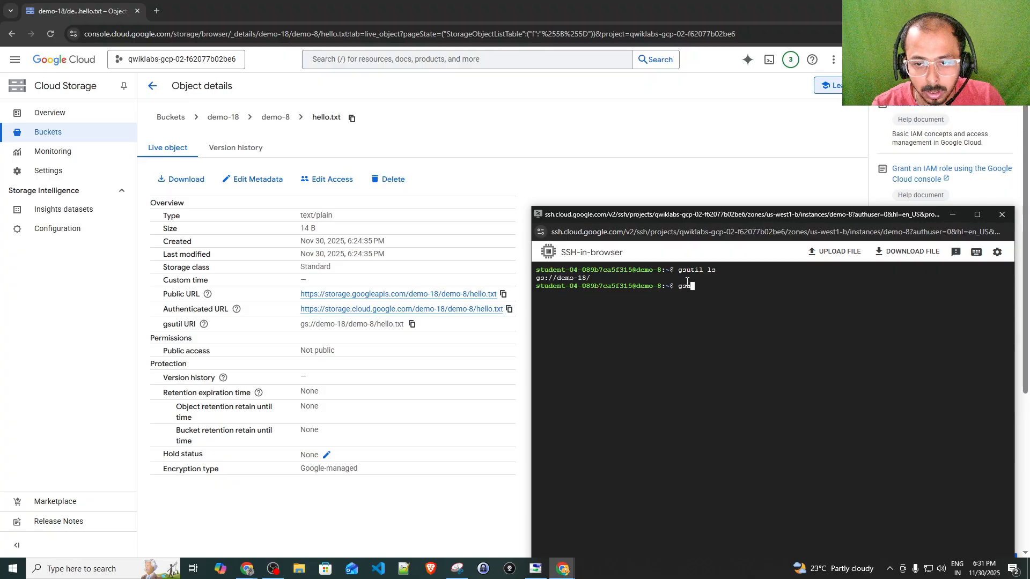
pyautogui.press('BackSpace')
pyautogui.press('BackSpace')
pyautogui.write('gsutil ')
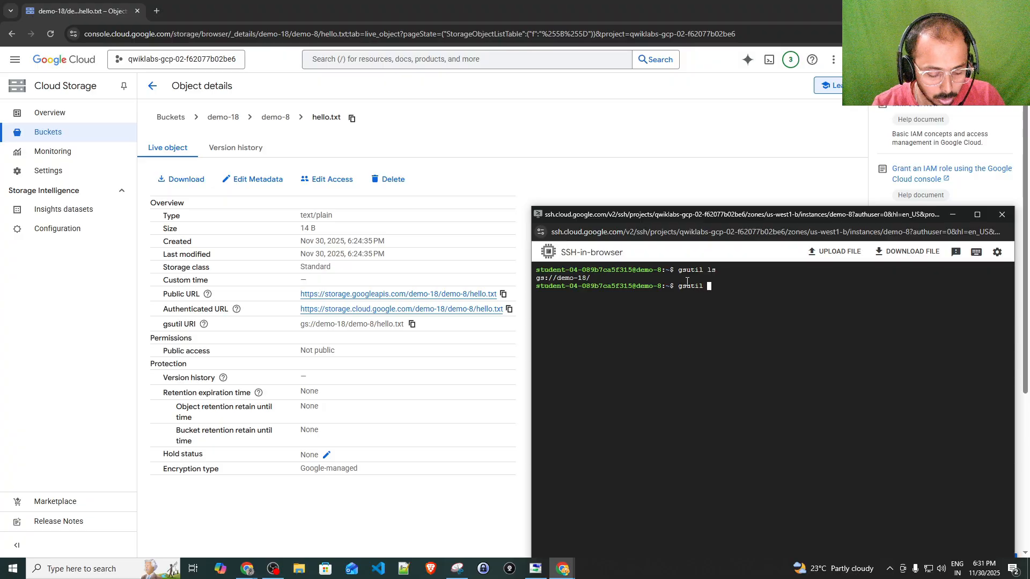
pyautogui.write('l')
pyautogui.press('BackSpace')
pyautogui.write('cp')
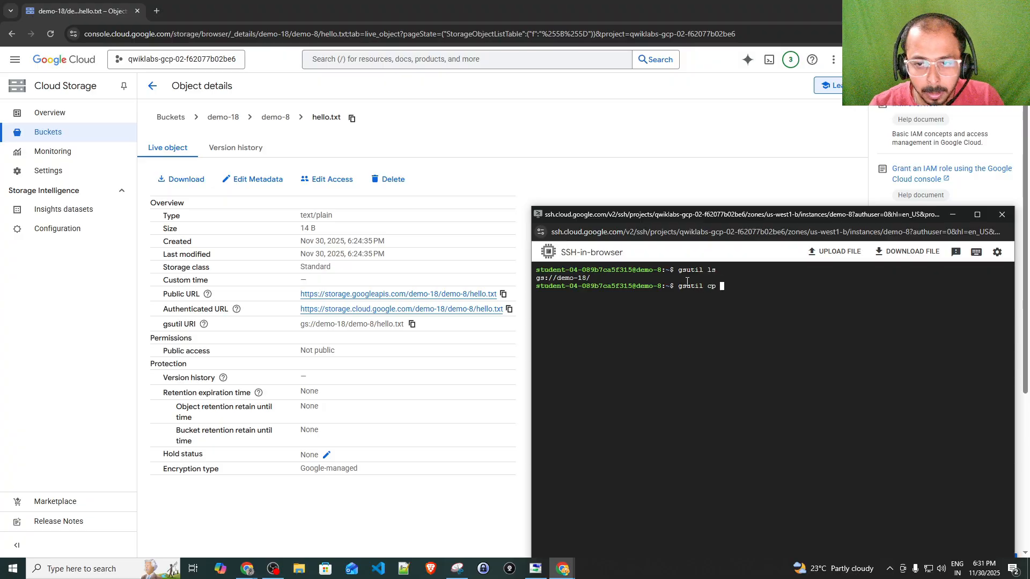
# - Refresh the object list of the demo-8 folder in bucket demo-18 and reopen the details of hello.txt
pyautogui.click(423, 126)
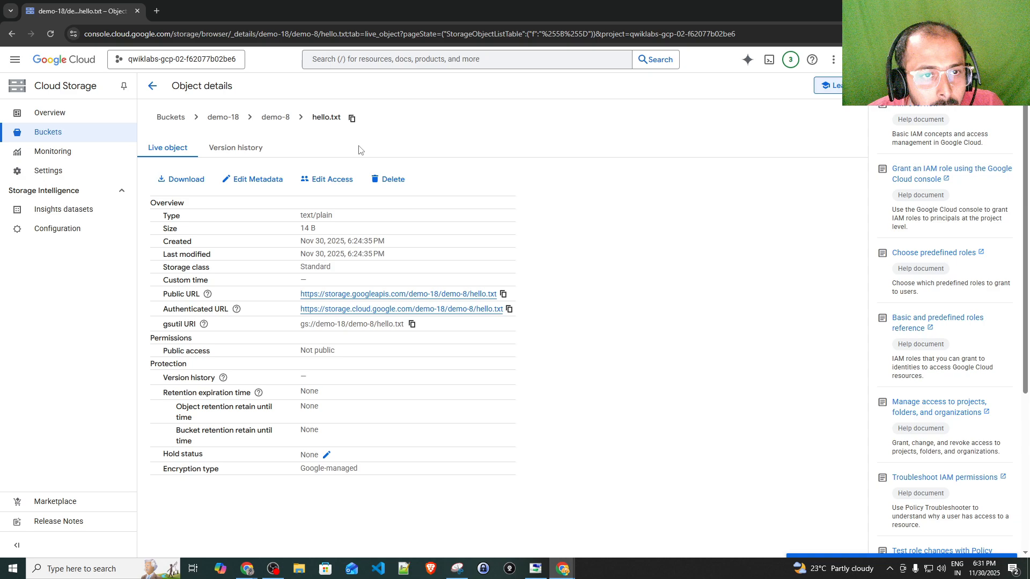
pyautogui.click(276, 122)
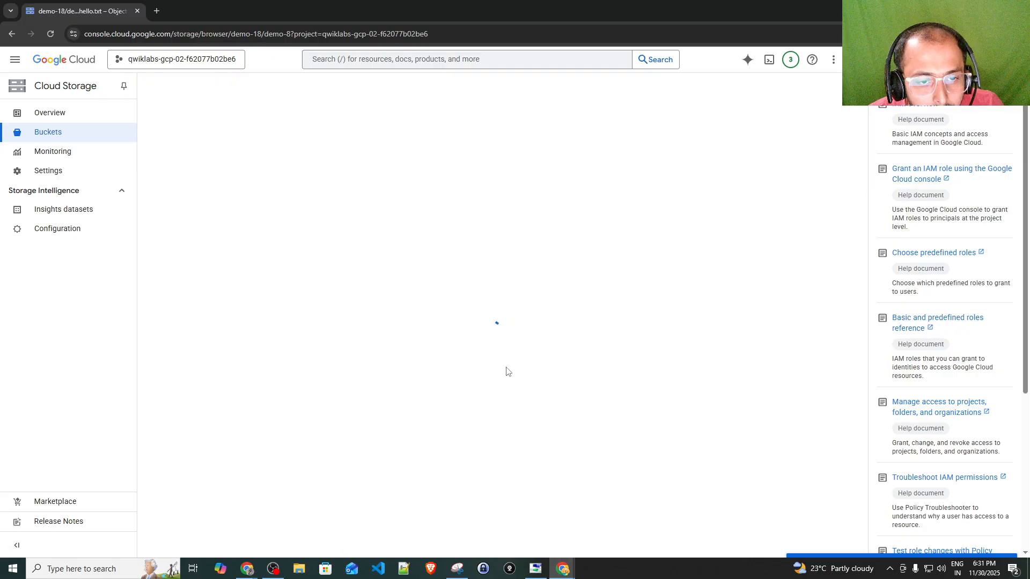
pyautogui.click(633, 538)
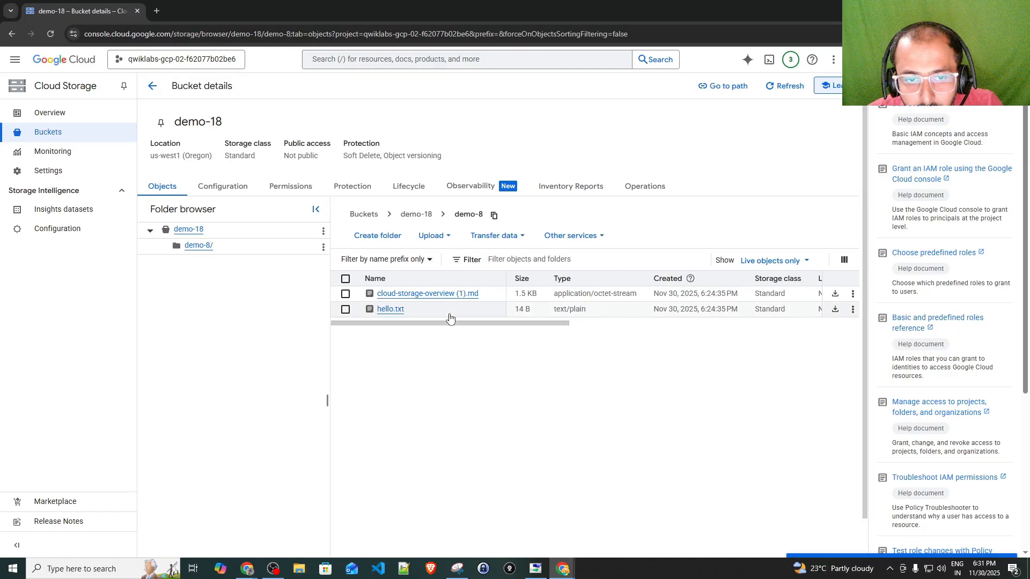
pyautogui.click(389, 313)
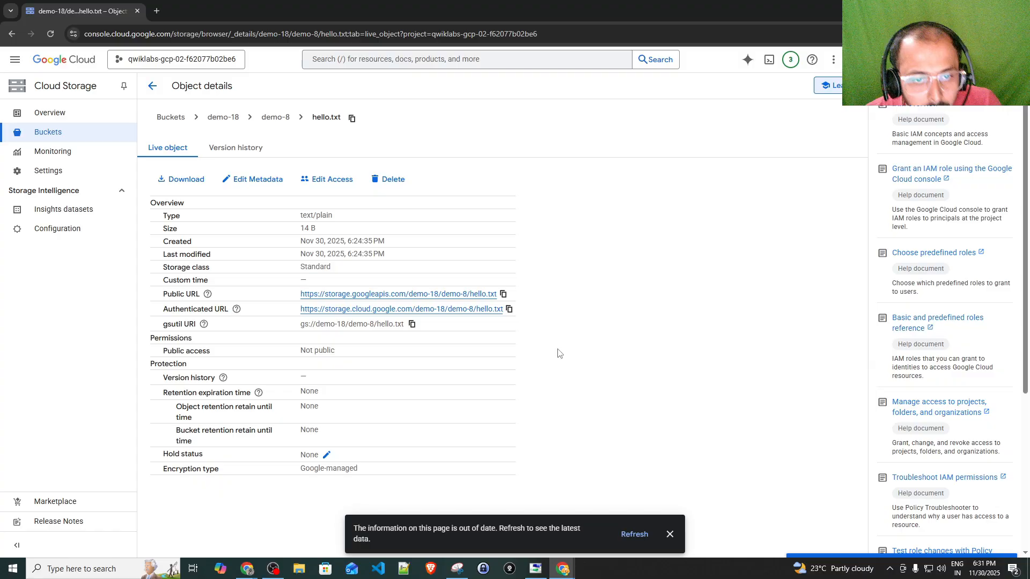
# - Complete the SSH copy command with source gs://demo-18/demo-8/hello.txt and the current directory "." as destination, and run it
pyautogui.hotkey('alt', 'Tab')
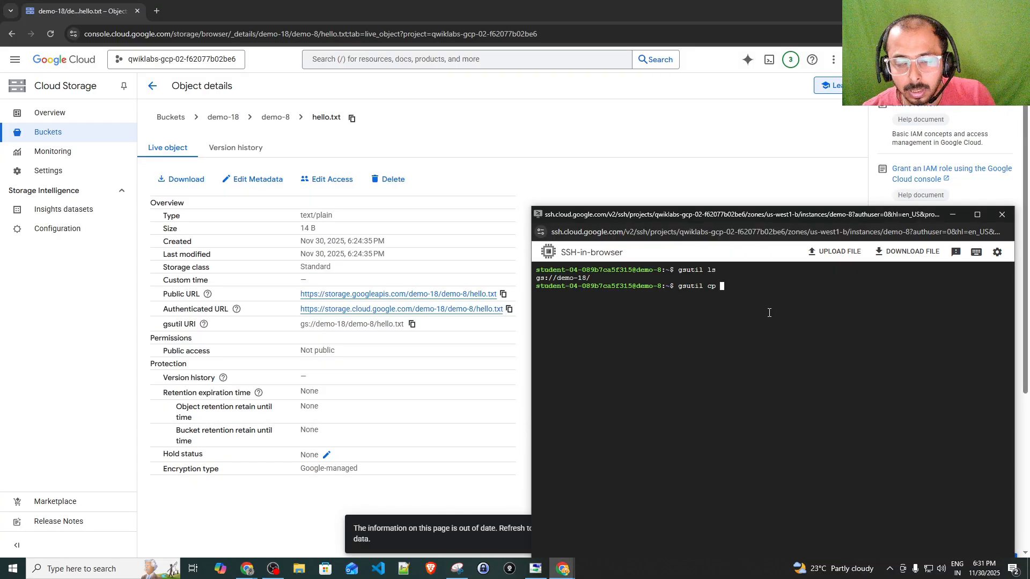
pyautogui.hotkey('ctrl', 'v')
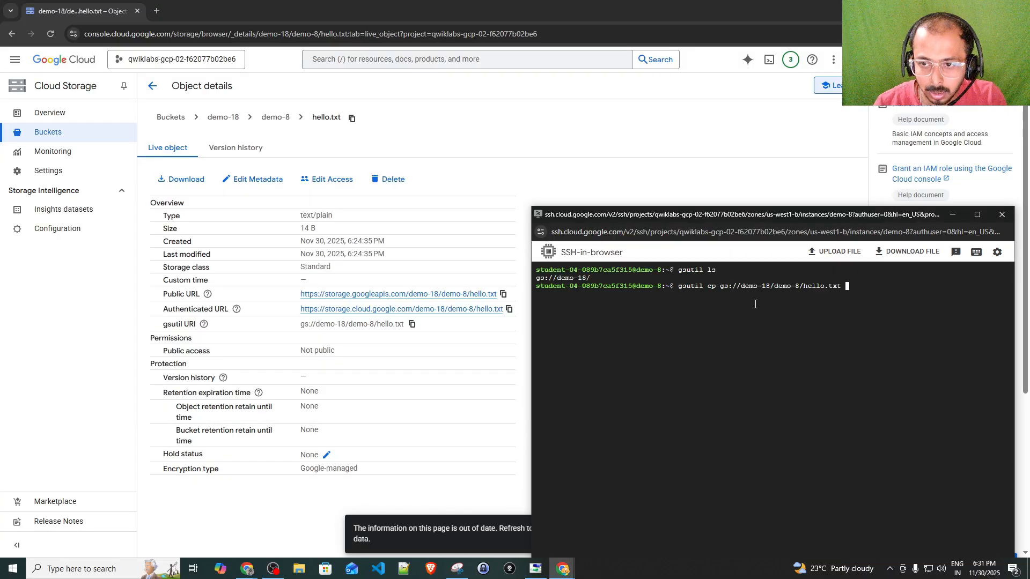
pyautogui.write('.')
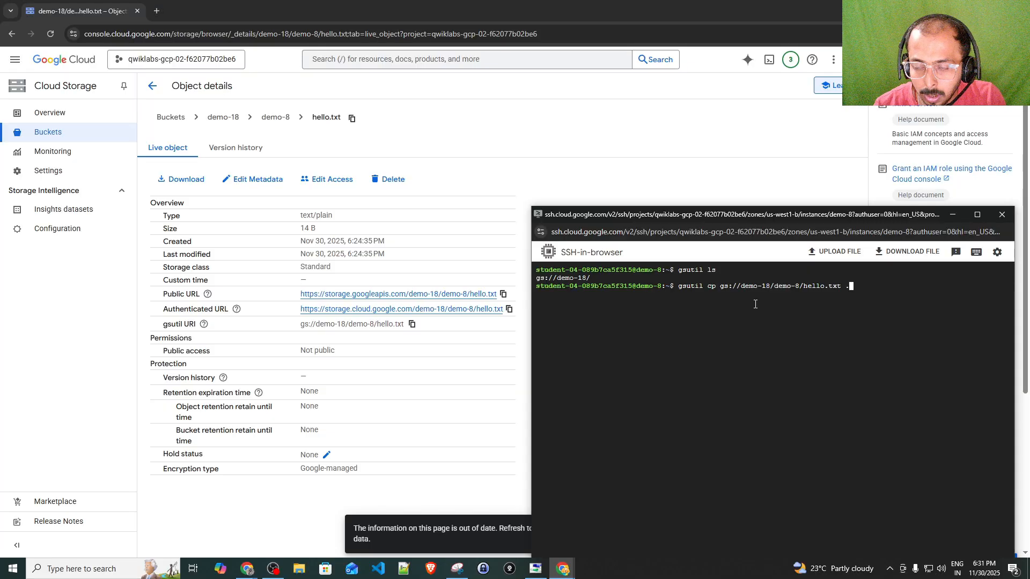
pyautogui.press('Return')
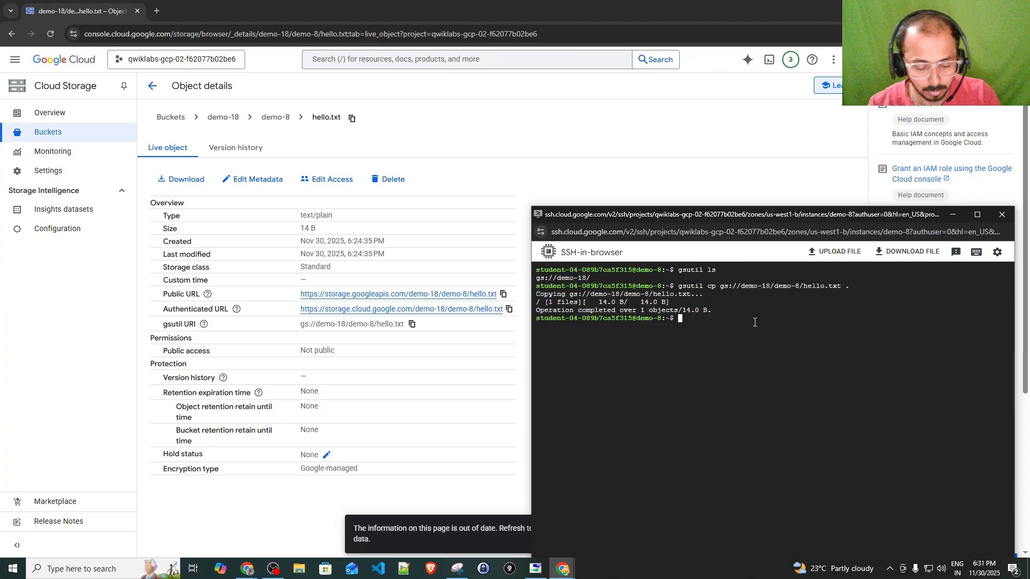
# - List the VM's current directory with "ls" and examine the local files and the source path in the copy command
pyautogui.write('ls')
pyautogui.press('Return')
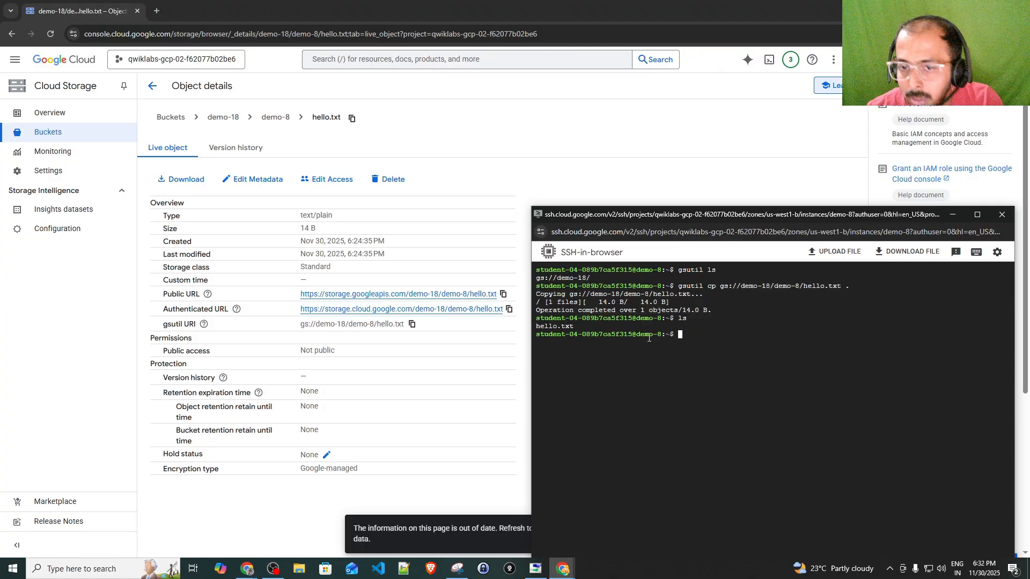
pyautogui.moveTo(590, 324); pyautogui.dragTo(536, 325)
pyautogui.doubleClick(590, 326)
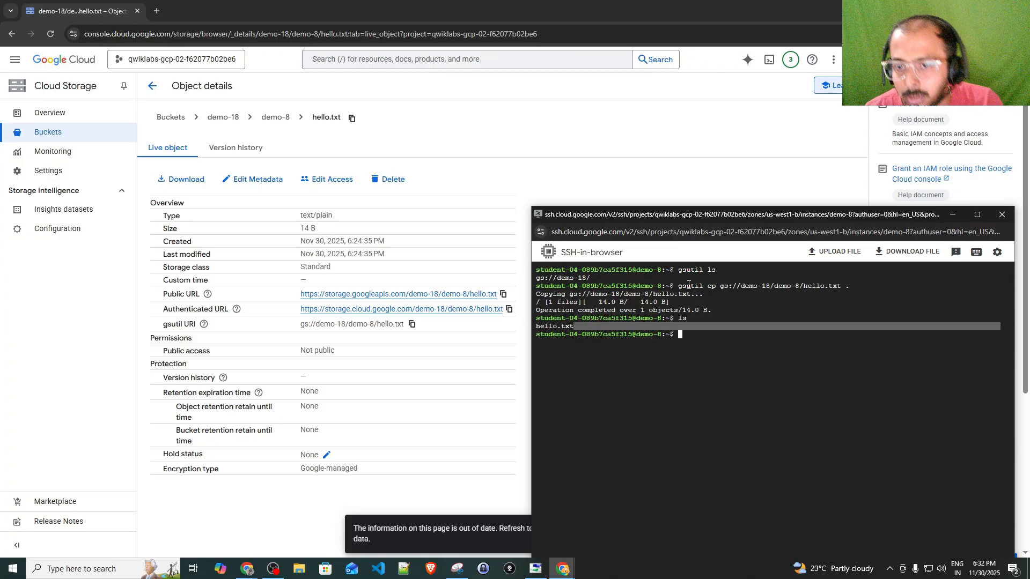
pyautogui.moveTo(679, 287); pyautogui.dragTo(842, 288)
pyautogui.doubleClick(751, 287)
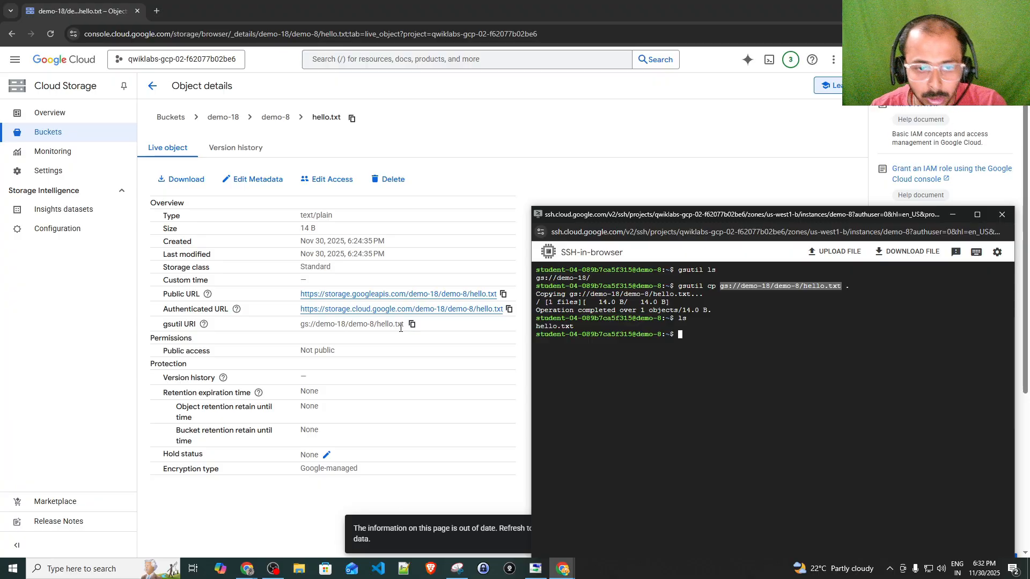
pyautogui.click(719, 333)
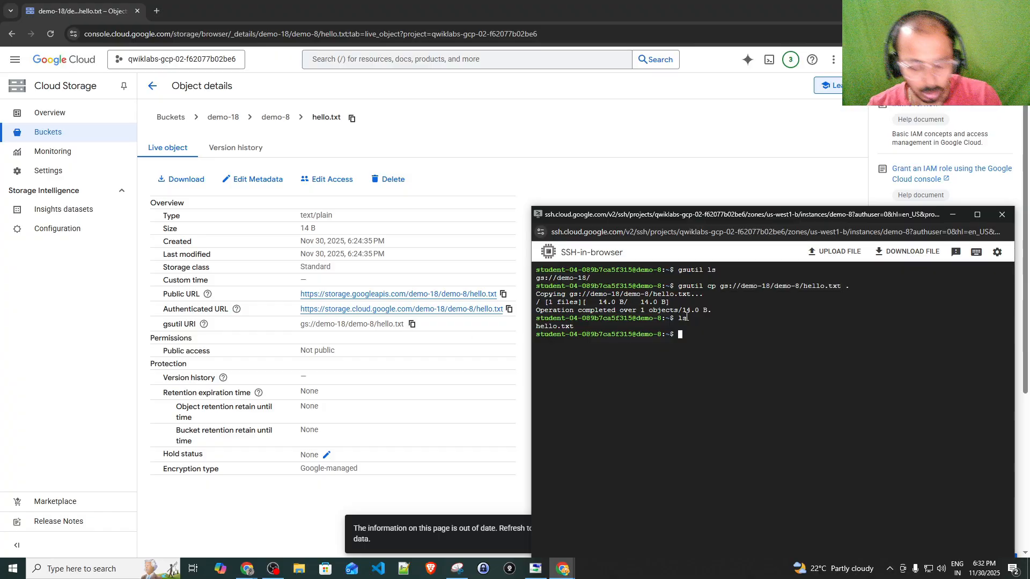
# - Delete the bucket object with "gsutil rm gs://demo-18/demo-8/hello.txt" and list the VM's local files with "ls"
pyautogui.write('gsutil ')
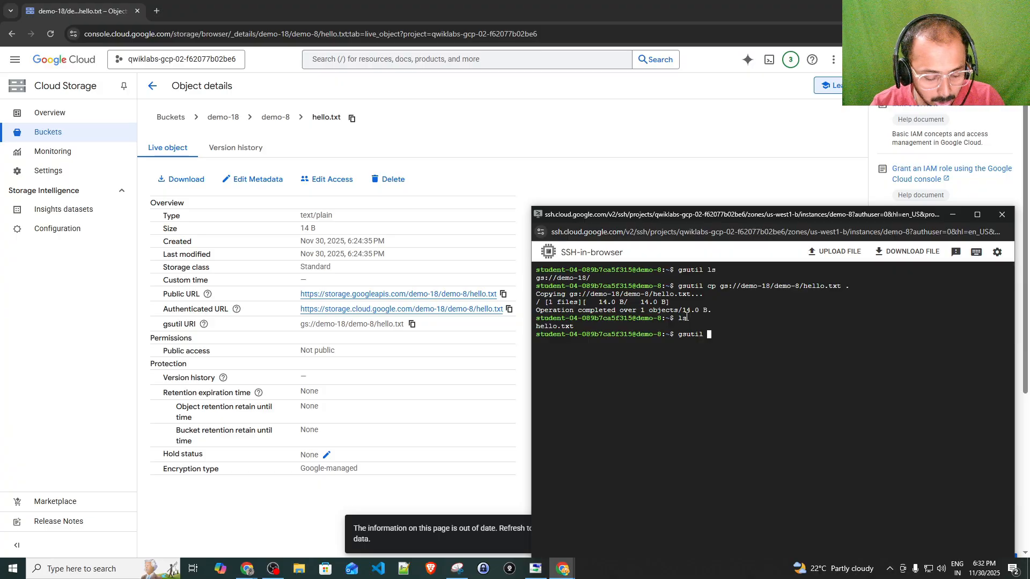
pyautogui.write('rm')
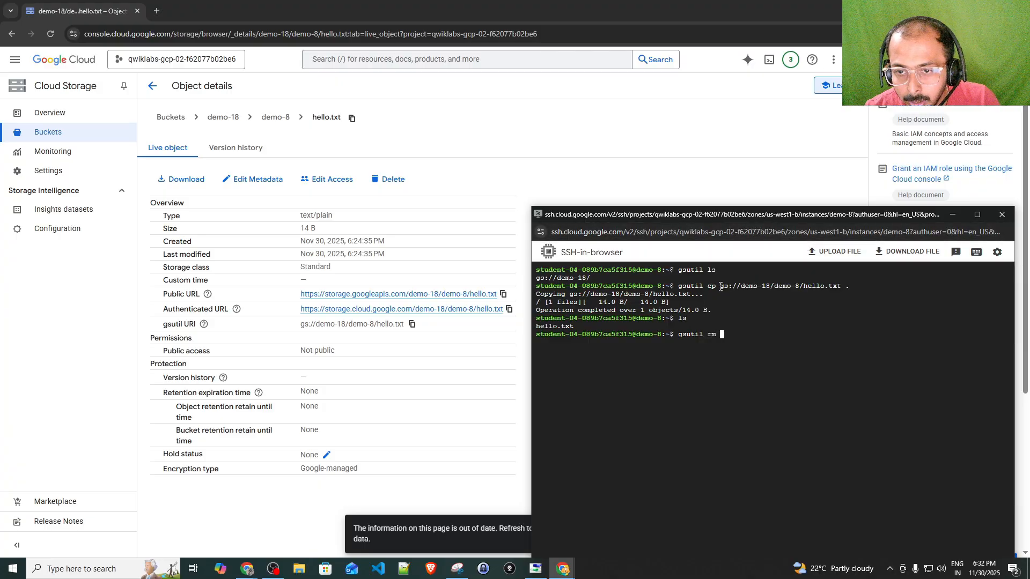
pyautogui.moveTo(719, 286); pyautogui.dragTo(842, 286)
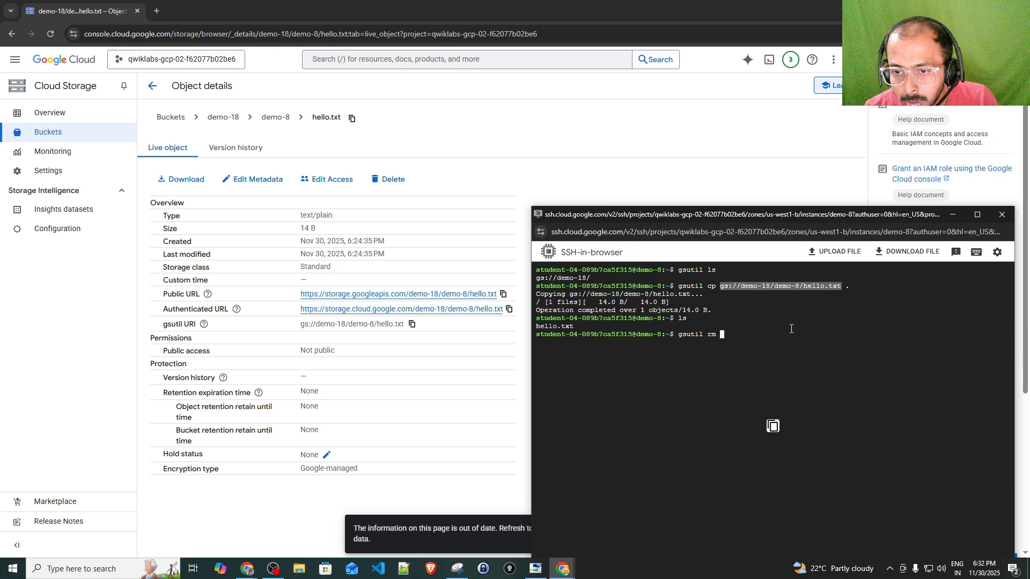
pyautogui.write('gs://demo-18/demo-8/hello.txt')
pyautogui.press('Return')
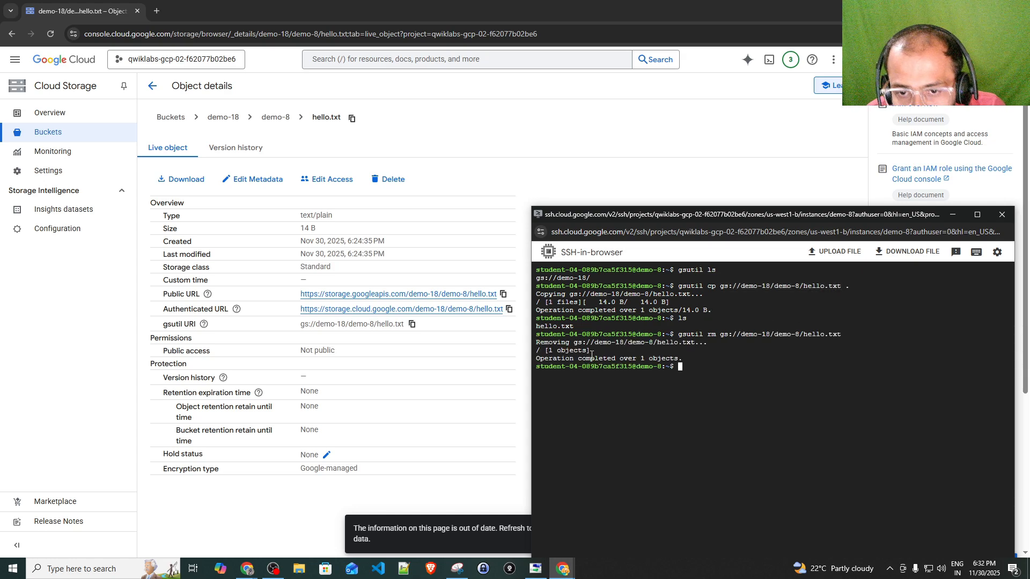
pyautogui.write('ls')
pyautogui.press('Return')
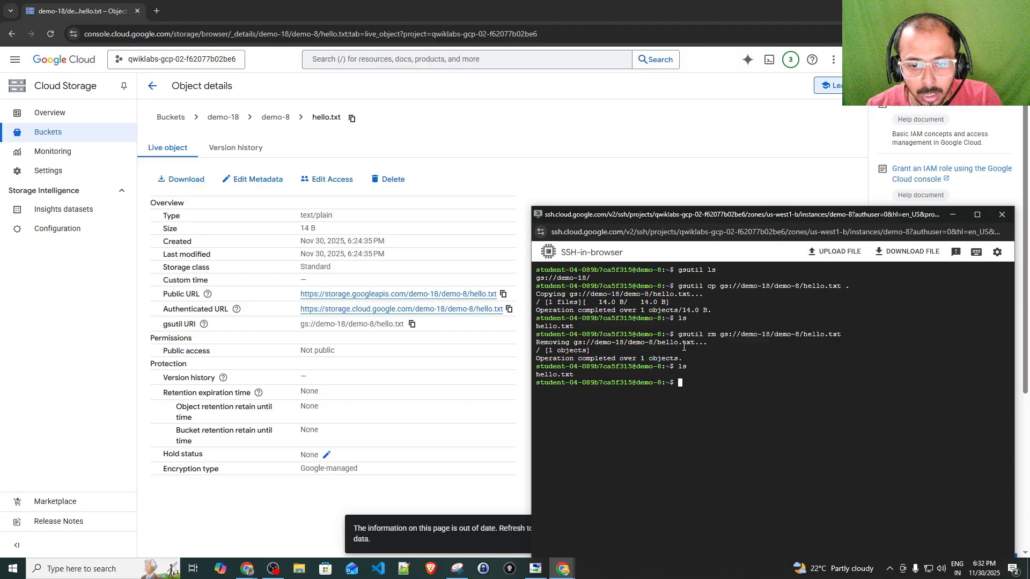
# - Open the demo-8 folder in bucket demo-18, refresh its outdated object list, and check the remaining objects
pyautogui.click(277, 119)
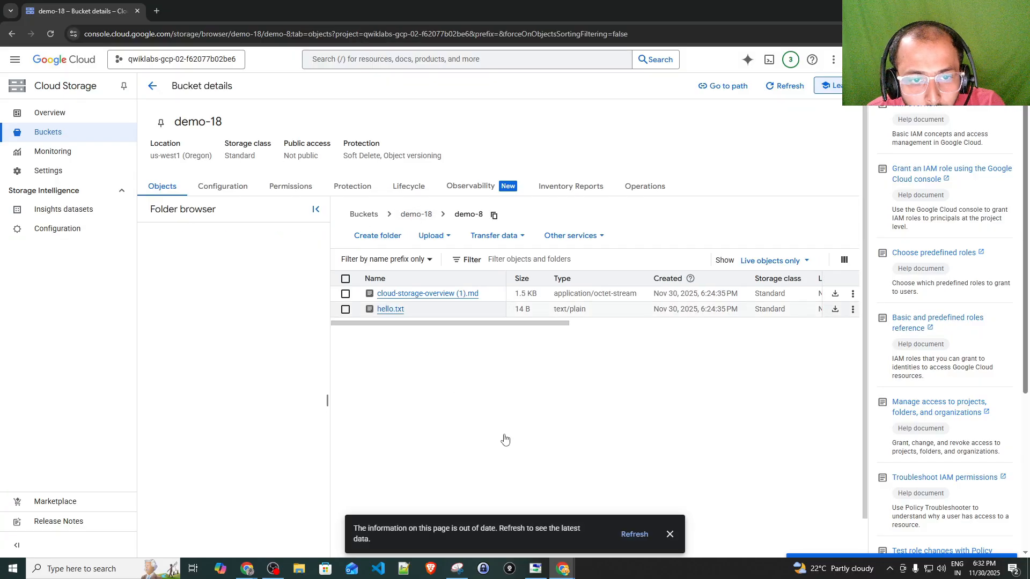
pyautogui.click(635, 534)
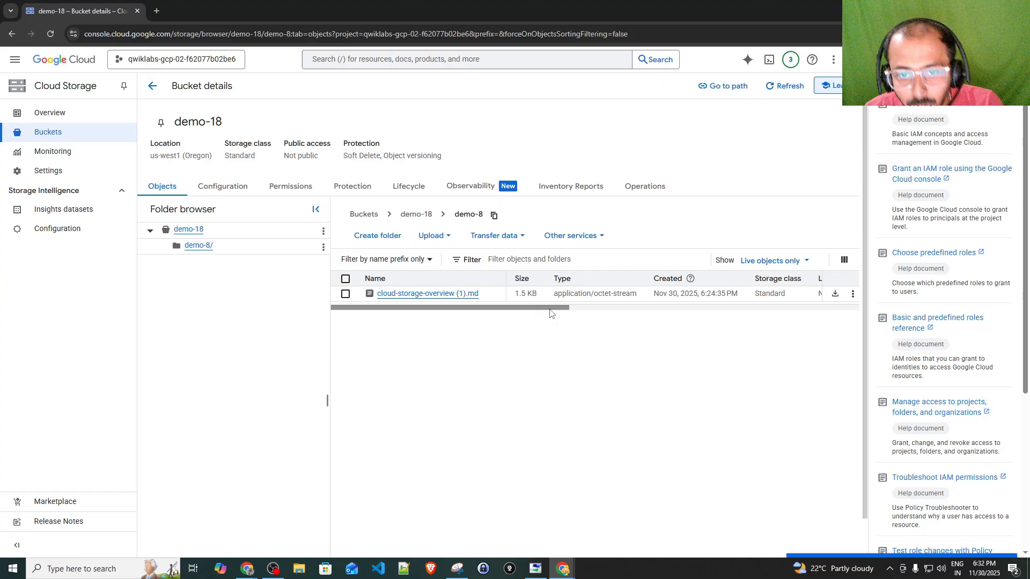
pyautogui.moveTo(550, 309); pyautogui.dragTo(792, 310)
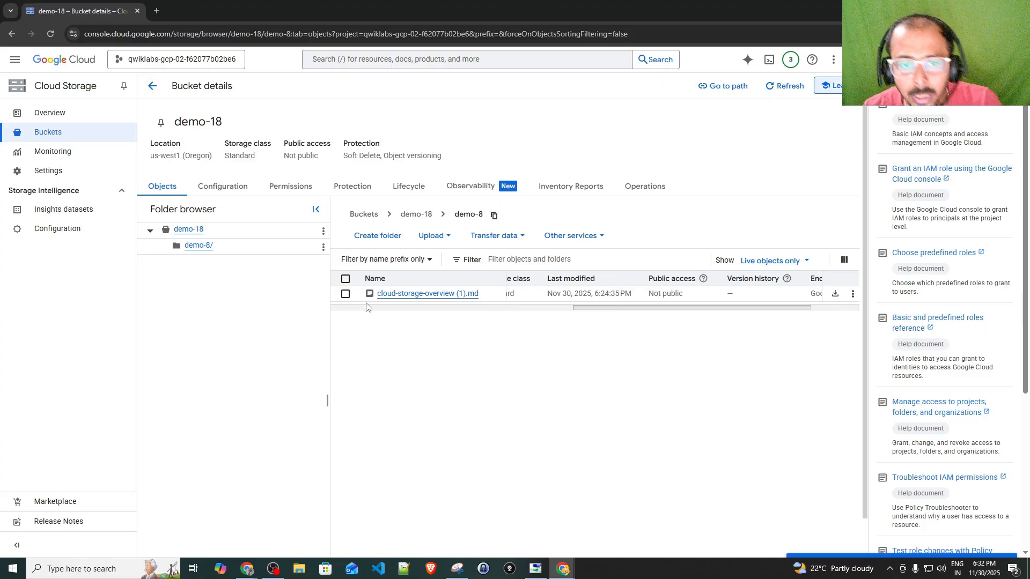
pyautogui.click(367, 307)
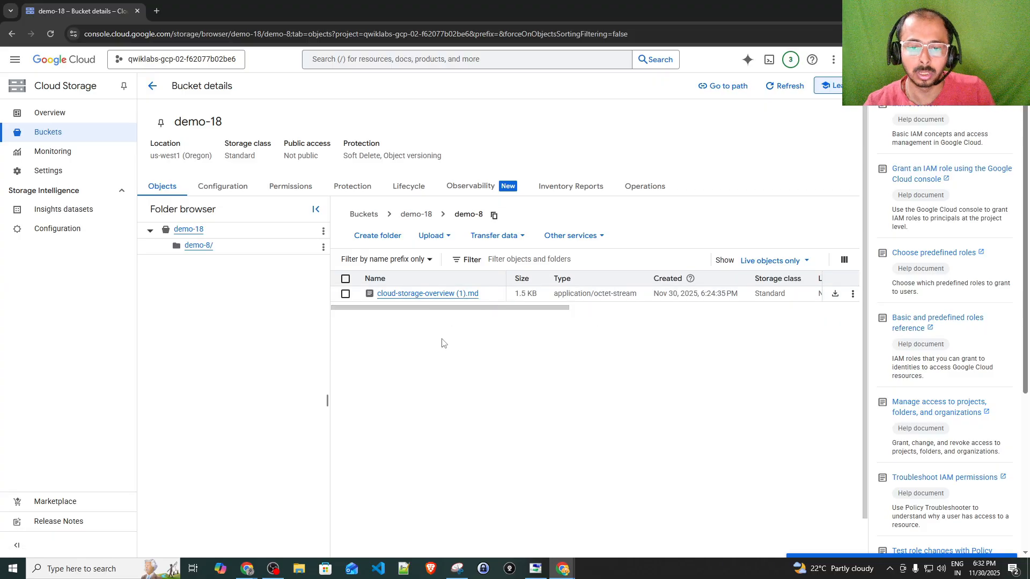